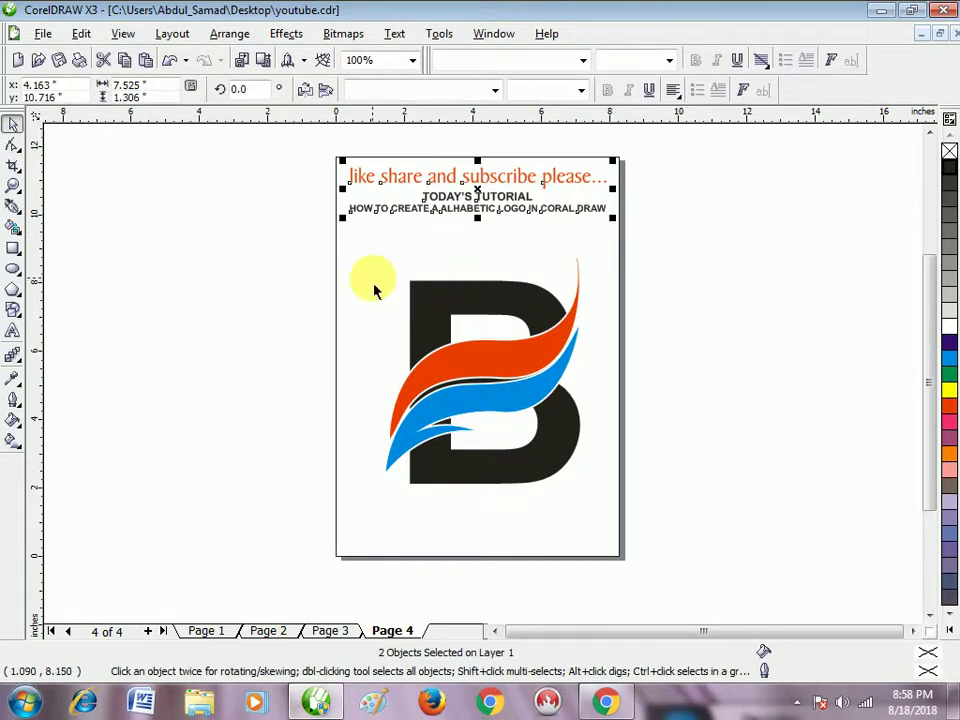
# Step: Copy the two heading texts at the top of page 4
pyautogui.click(332, 261)
pyautogui.click(330, 632)
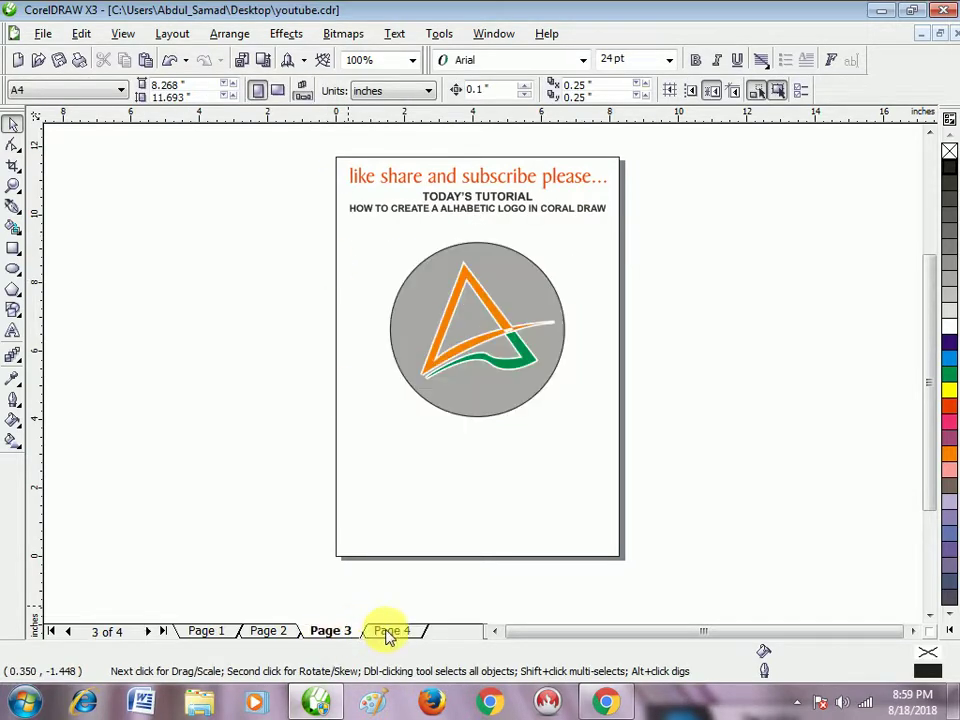
pyautogui.click(390, 630)
pyautogui.moveTo(307, 133); pyautogui.dragTo(752, 306)
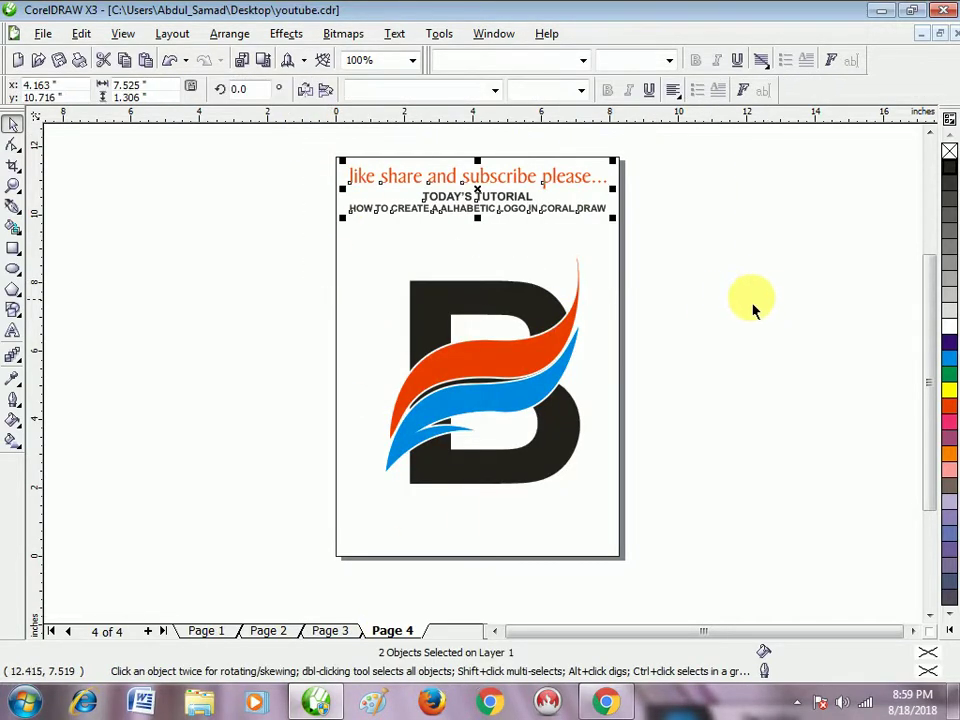
pyautogui.click(715, 312)
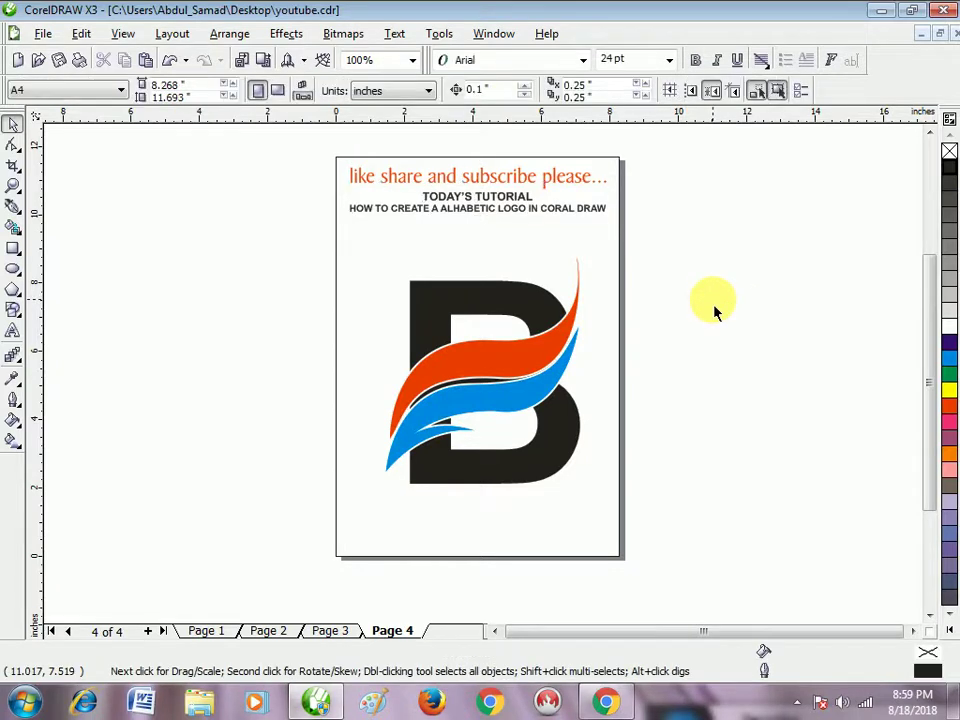
# Step: Insert a new page 5 after page 4 and paste the copied heading texts onto it
pyautogui.hotkey('alt', 'l')
pyautogui.press('i')
pyautogui.press('Return')
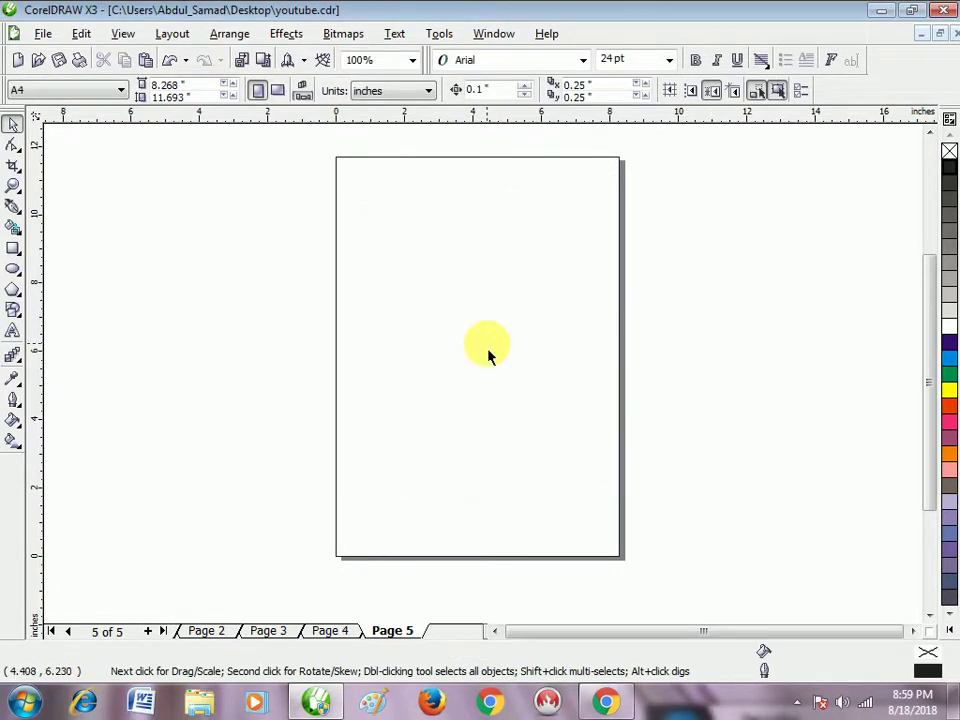
pyautogui.hotkey('ctrl', 'v')
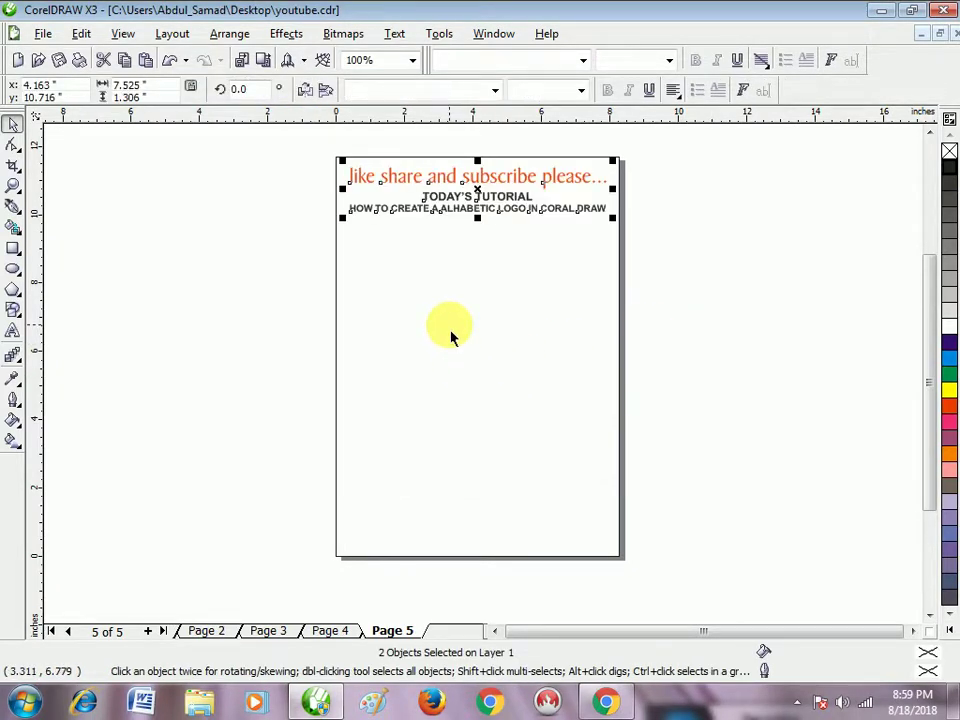
pyautogui.click(710, 290)
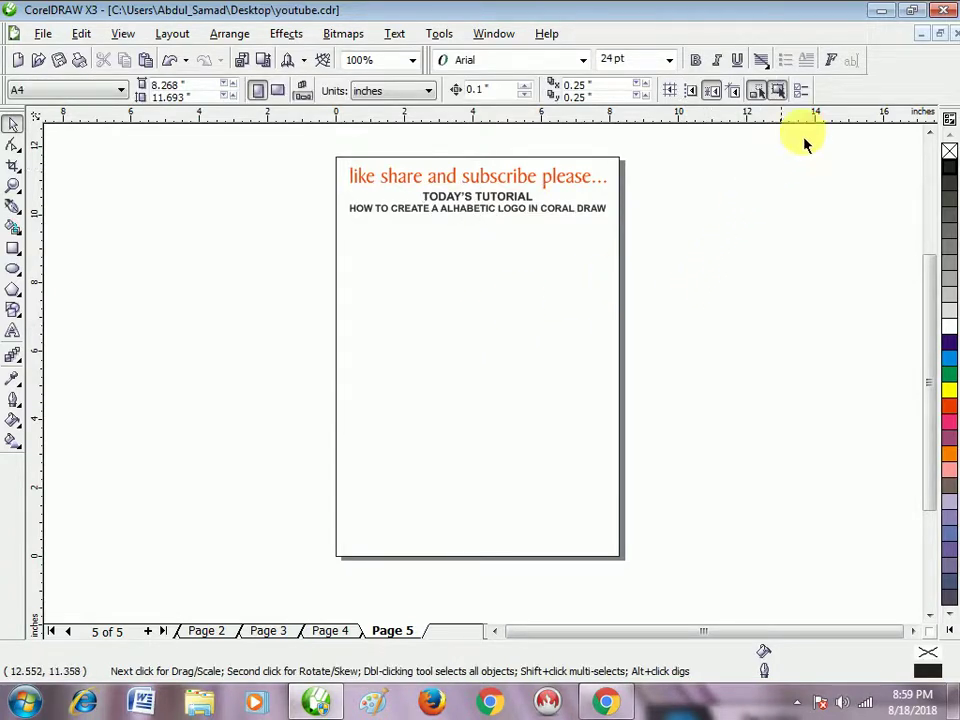
# Step: Copy the three letter C logo images from the desktop and paste them onto page 5 in CorelDRAW
pyautogui.click(884, 13)
pyautogui.moveTo(507, 2); pyautogui.dragTo(406, 258)
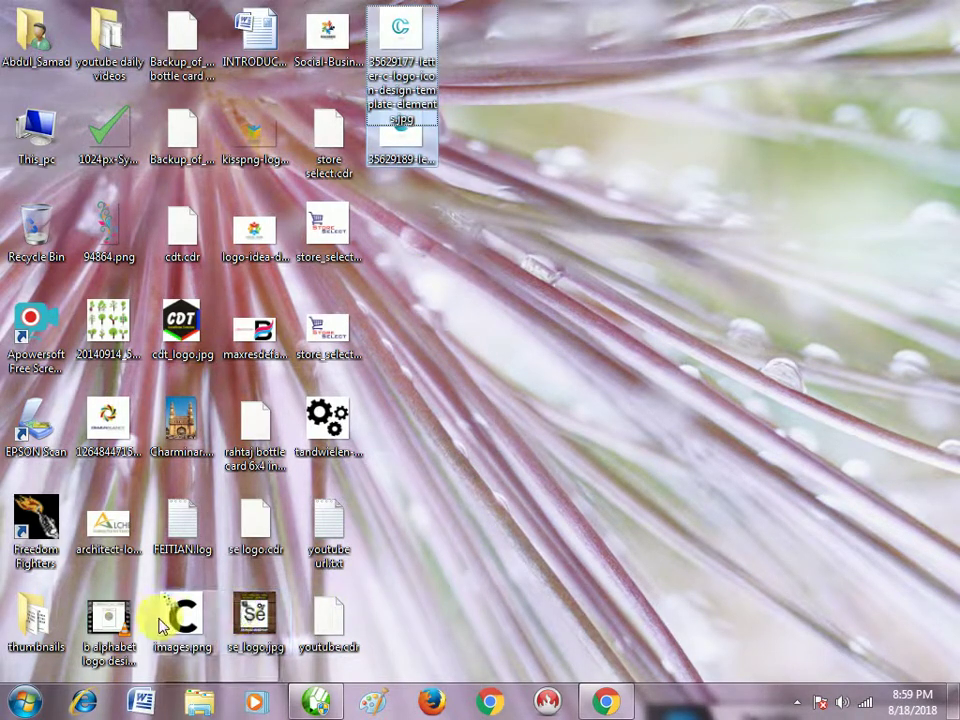
pyautogui.click(455, 540)
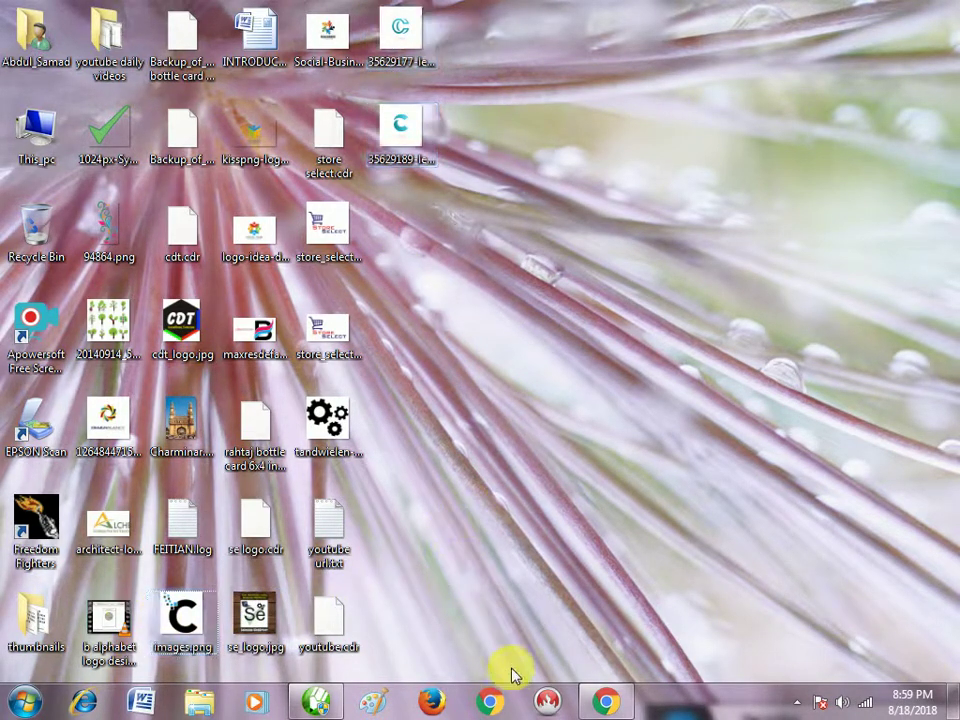
pyautogui.click(308, 703)
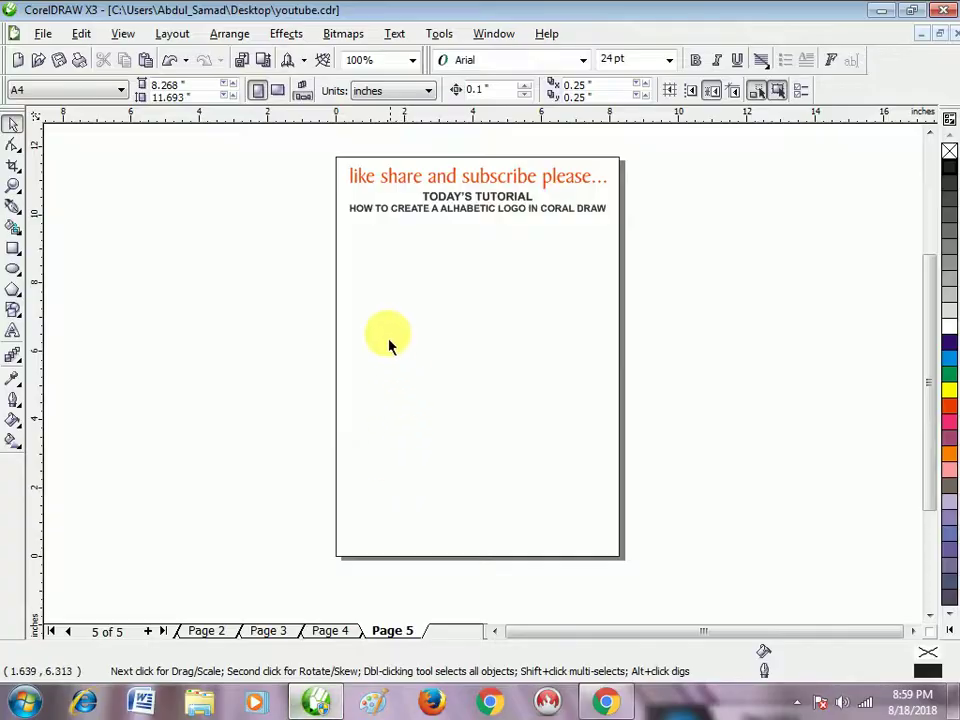
pyautogui.hotkey('ctrl', 'v')
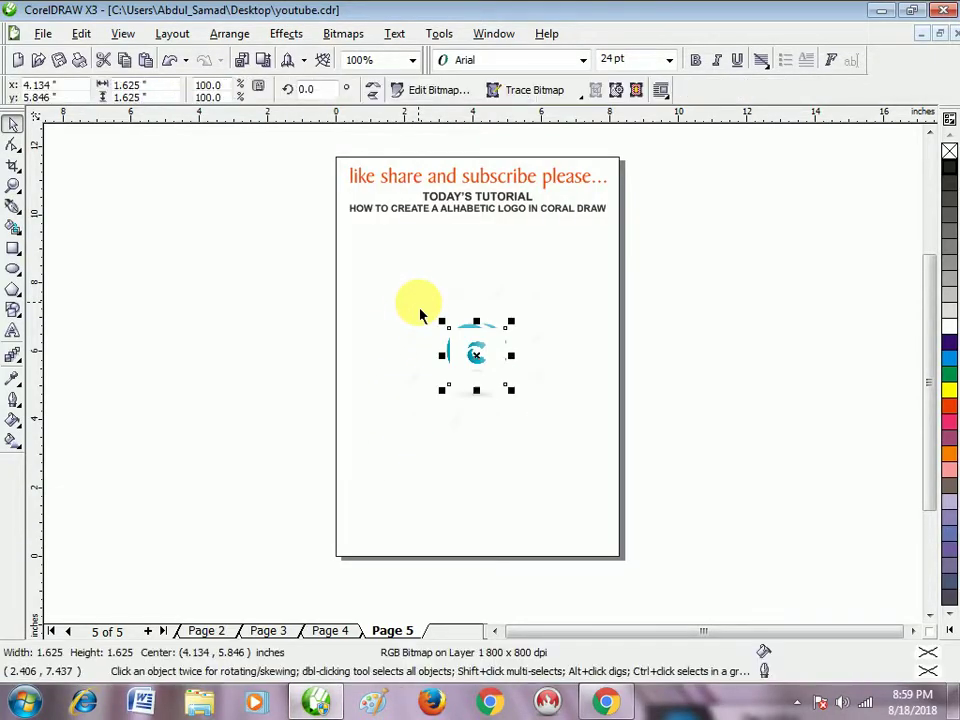
# Step: Spread out the pasted images, with the small C on the page's upper left and the black pixel C beside the page's right edge
pyautogui.click(519, 386)
pyautogui.moveTo(476, 352); pyautogui.dragTo(396, 300)
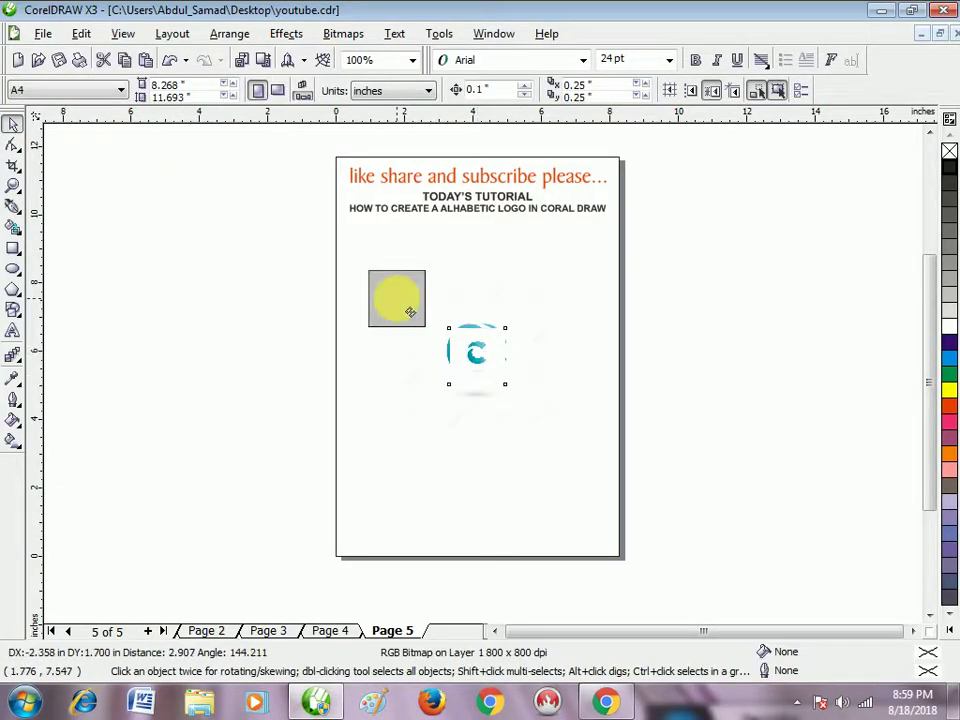
pyautogui.hotkey('ctrl', 'v')
pyautogui.moveTo(489, 379); pyautogui.dragTo(427, 520)
pyautogui.moveTo(493, 398); pyautogui.dragTo(743, 408)
pyautogui.click(409, 505)
pyautogui.moveTo(409, 505); pyautogui.dragTo(510, 414)
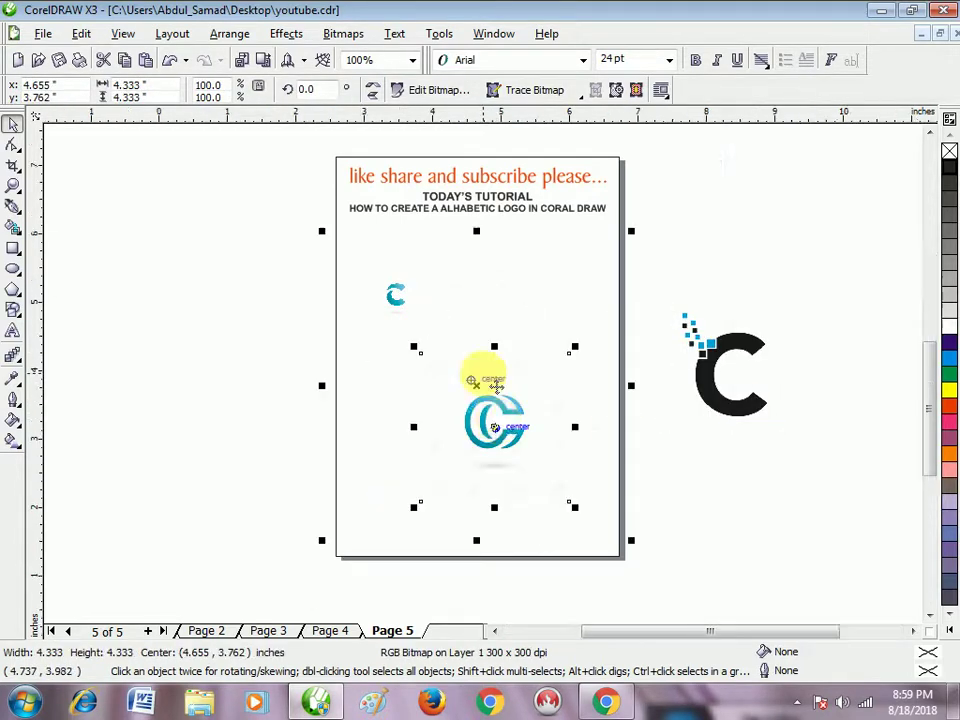
# Step: Move the double-C image towards the page's left edge and enlarge the small two-part C image to about 2.79 inches square
pyautogui.scroll(2, 495, 386)
pyautogui.scroll(-1, 495, 386)
pyautogui.scroll(1, 496, 386)
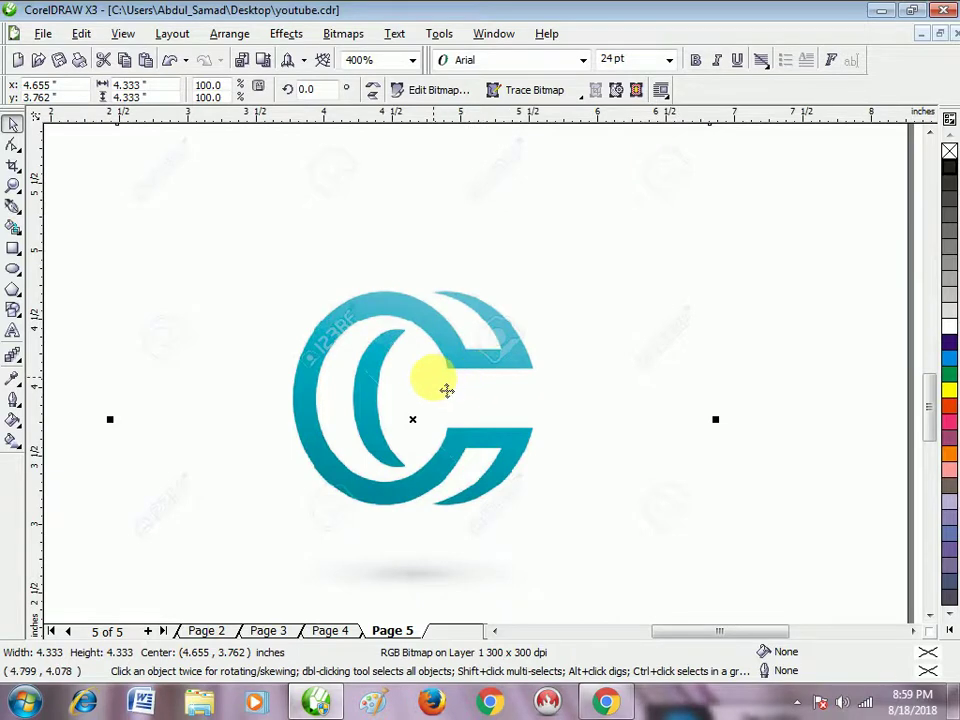
pyautogui.scroll(-1, 496, 386)
pyautogui.scroll(1, 496, 386)
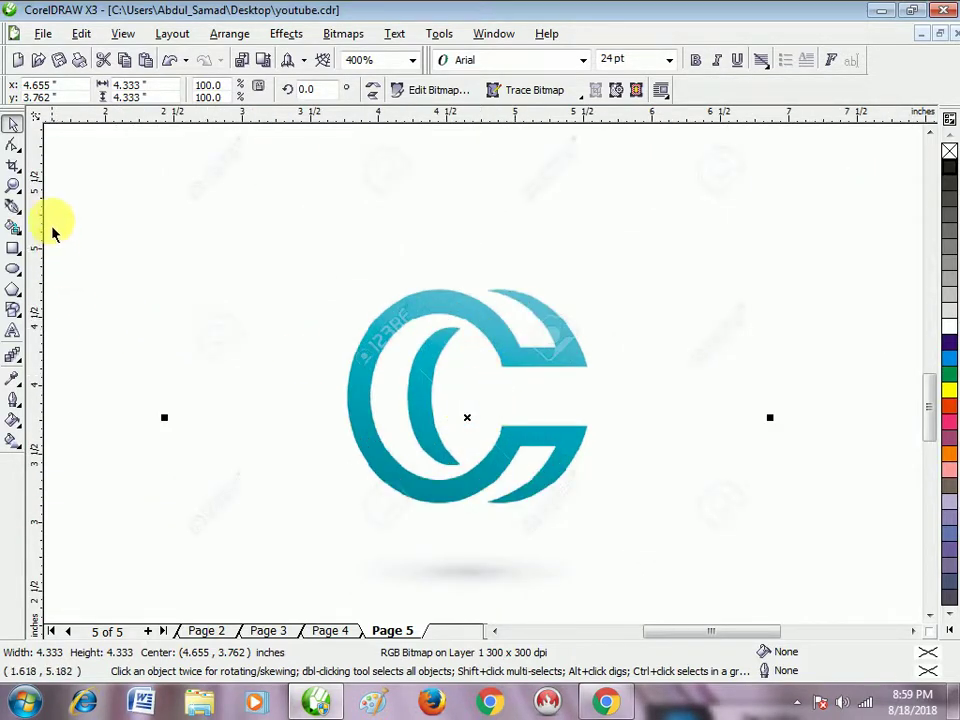
pyautogui.scroll(-2, 554, 336)
pyautogui.scroll(1, 554, 336)
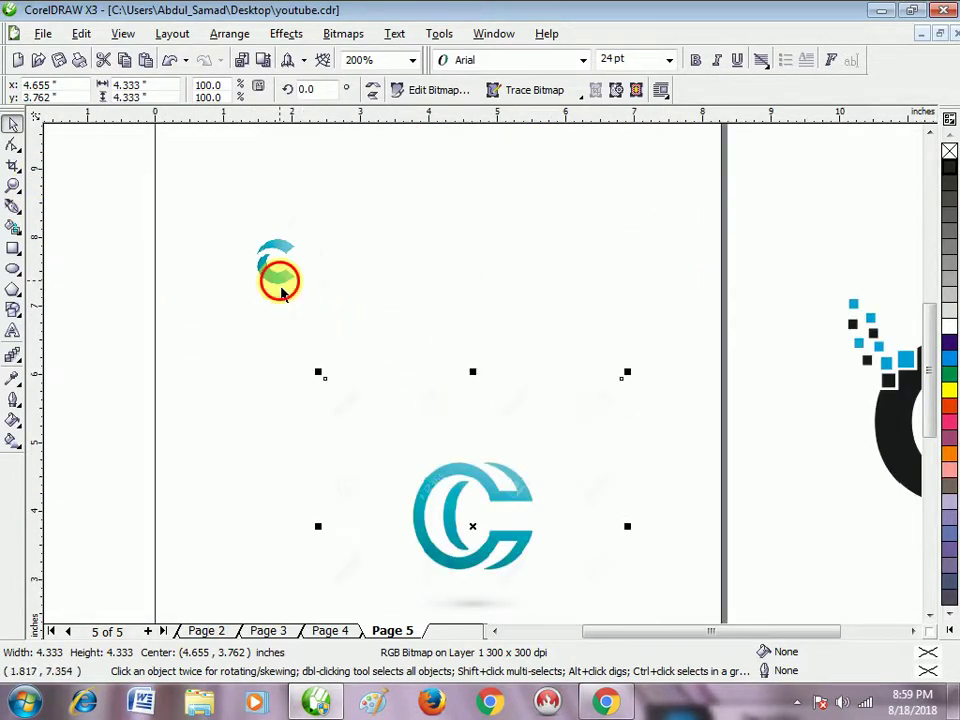
pyautogui.click(279, 278)
pyautogui.moveTo(349, 343); pyautogui.dragTo(240, 449)
pyautogui.scroll(-1, 510, 410)
pyautogui.click(345, 318)
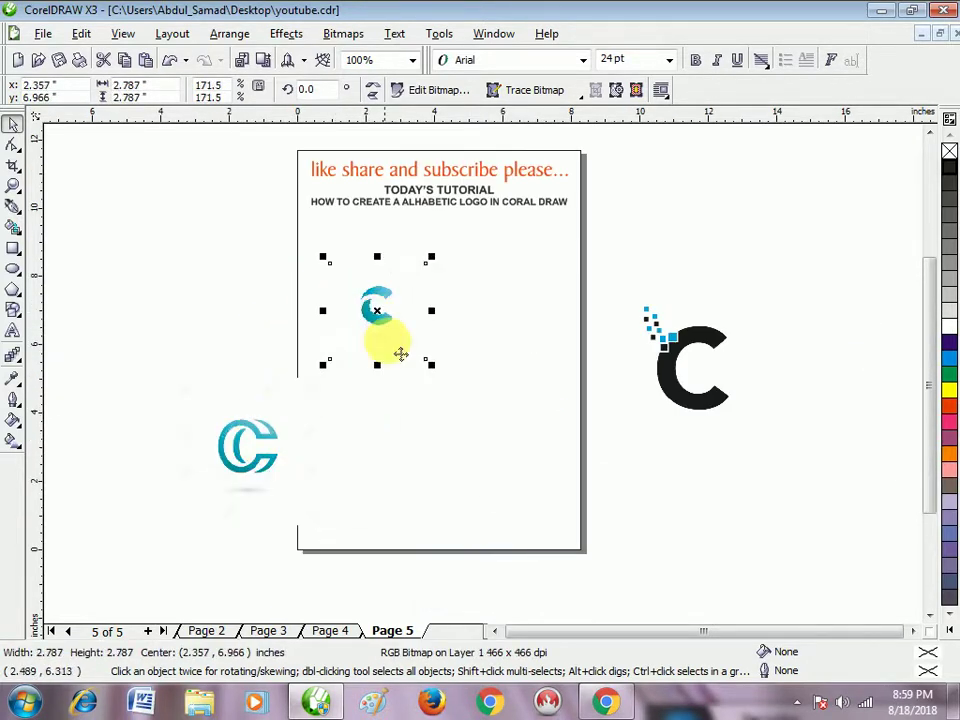
# Step: Enlarge the two-part C image to about 5.35 inches square and shift the double-C image farther off the page
pyautogui.moveTo(437, 370); pyautogui.dragTo(501, 432)
pyautogui.moveTo(280, 480); pyautogui.dragTo(193, 403)
pyautogui.click(420, 345)
pyautogui.scroll(1, 428, 350)
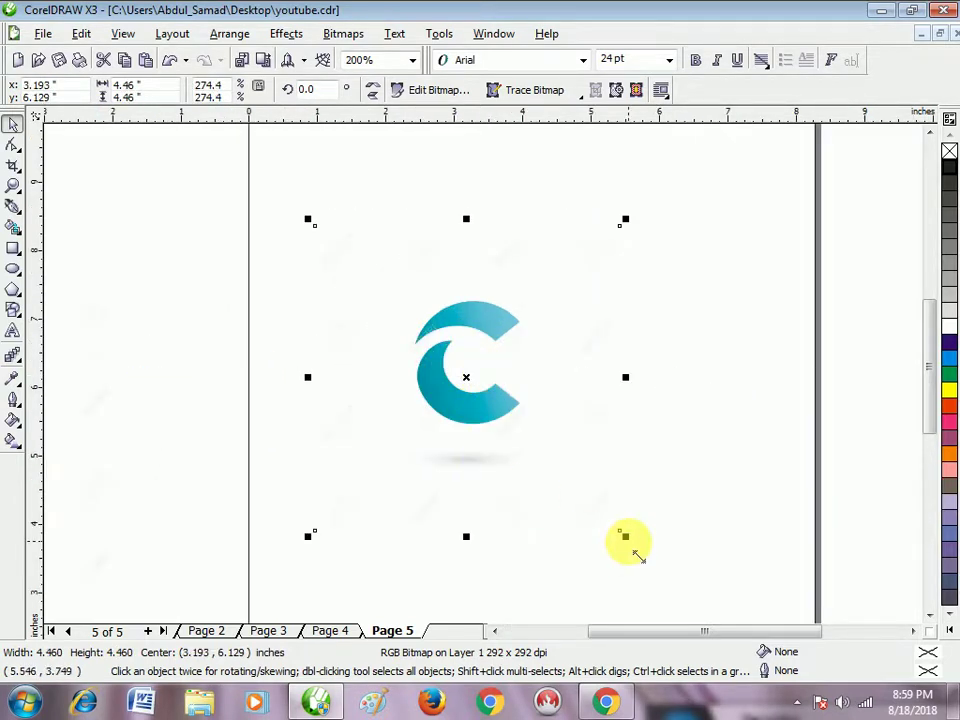
pyautogui.moveTo(625, 536); pyautogui.dragTo(686, 596)
pyautogui.scroll(-1, 489, 381)
pyautogui.scroll(1, 496, 386)
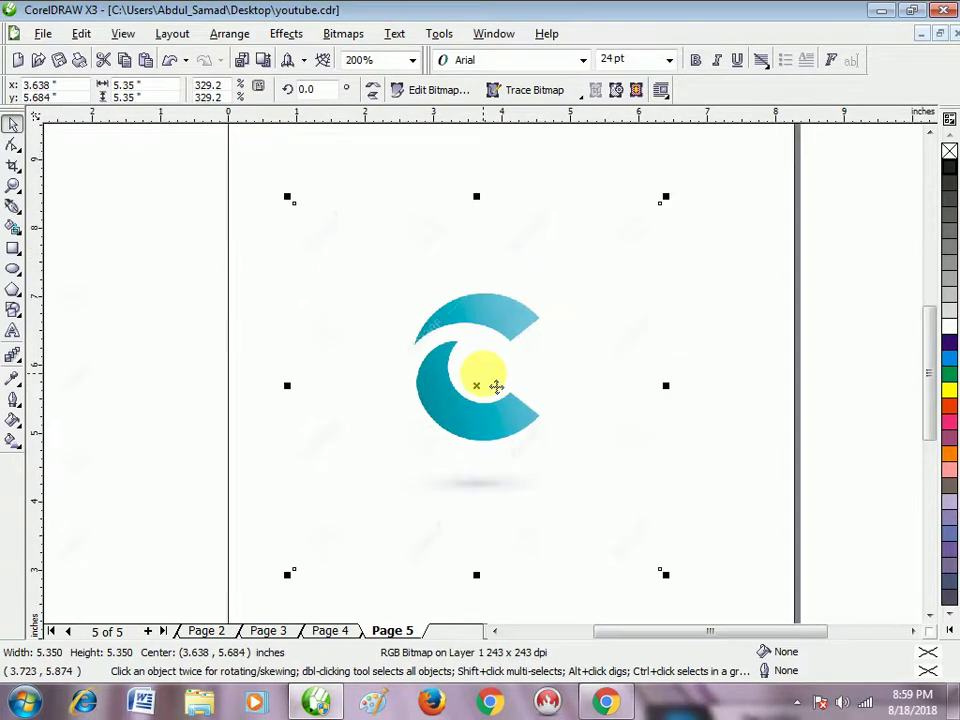
# Step: Trace the upper crescent of the two-part C with the Bezier tool as a closed outline about 1.83 by 0.75 inches
pyautogui.click(13, 209)
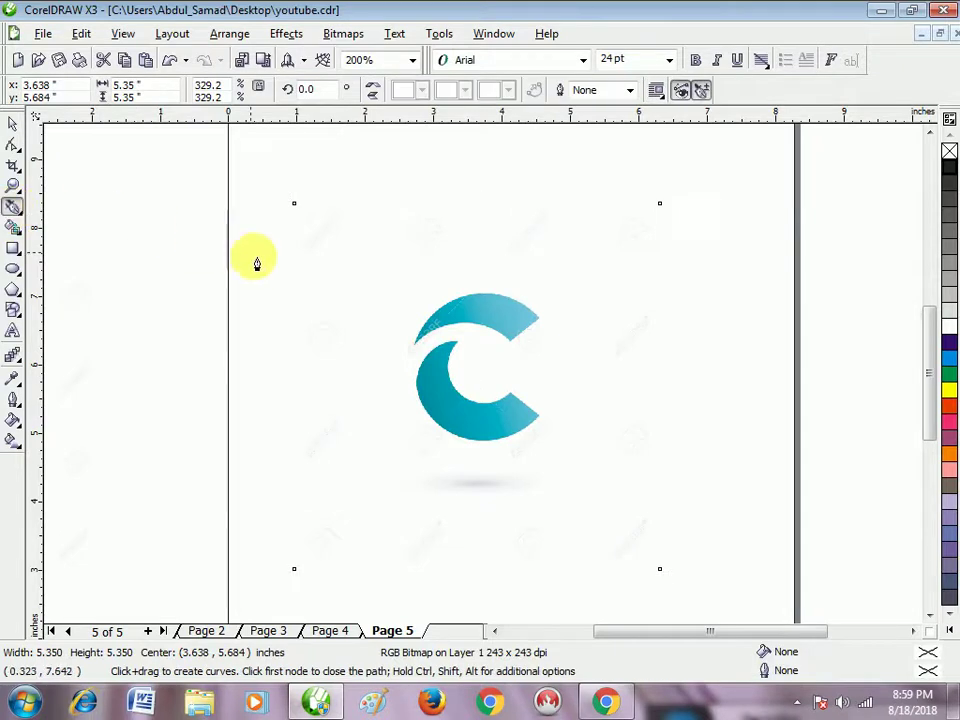
pyautogui.scroll(2, 489, 381)
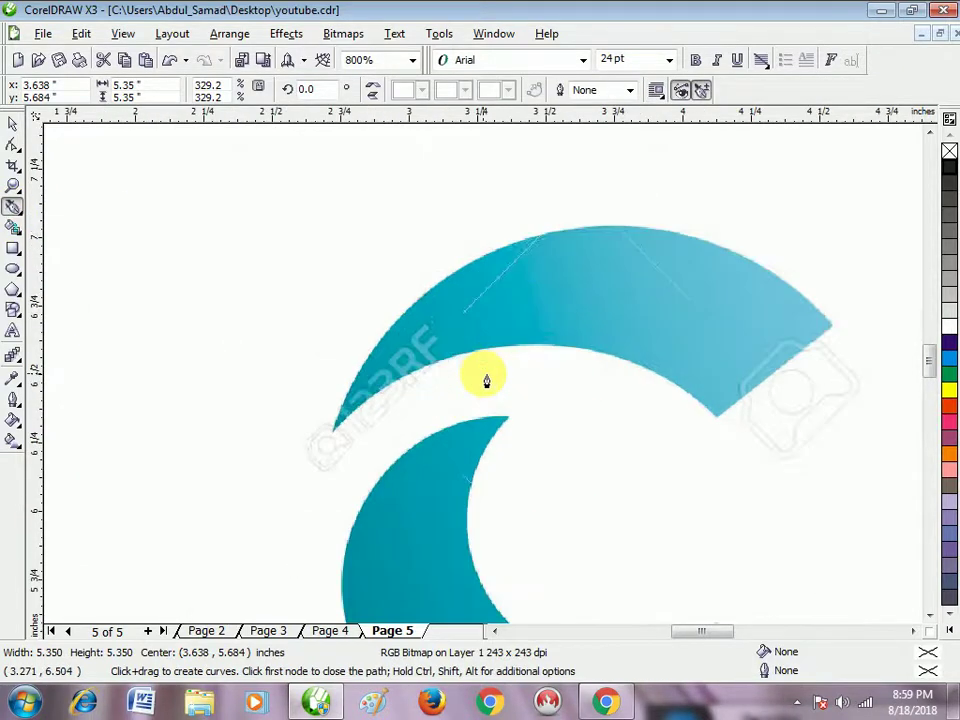
pyautogui.click(334, 431)
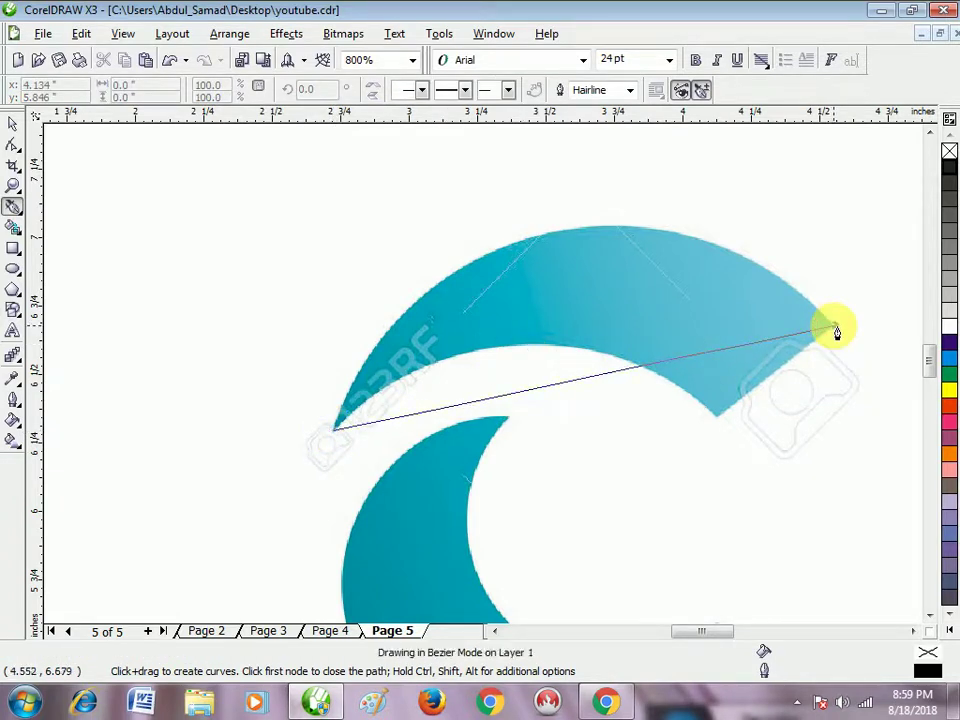
pyautogui.moveTo(834, 326); pyautogui.dragTo(799, 602)
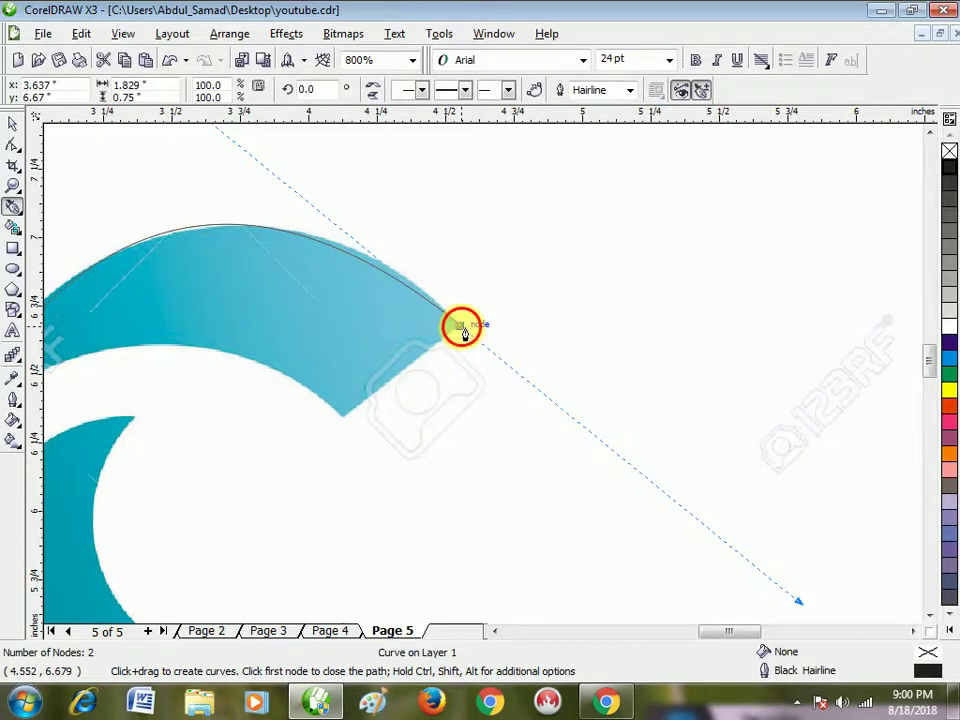
pyautogui.scroll(-4, 462, 330)
pyautogui.scroll(4, 489, 379)
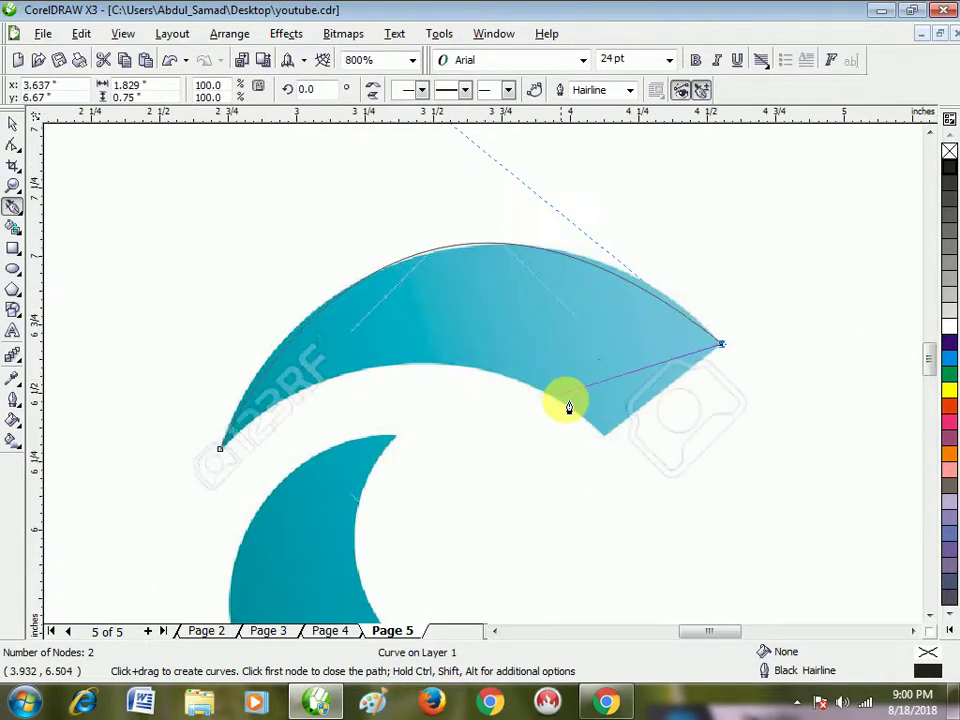
pyautogui.click(607, 437)
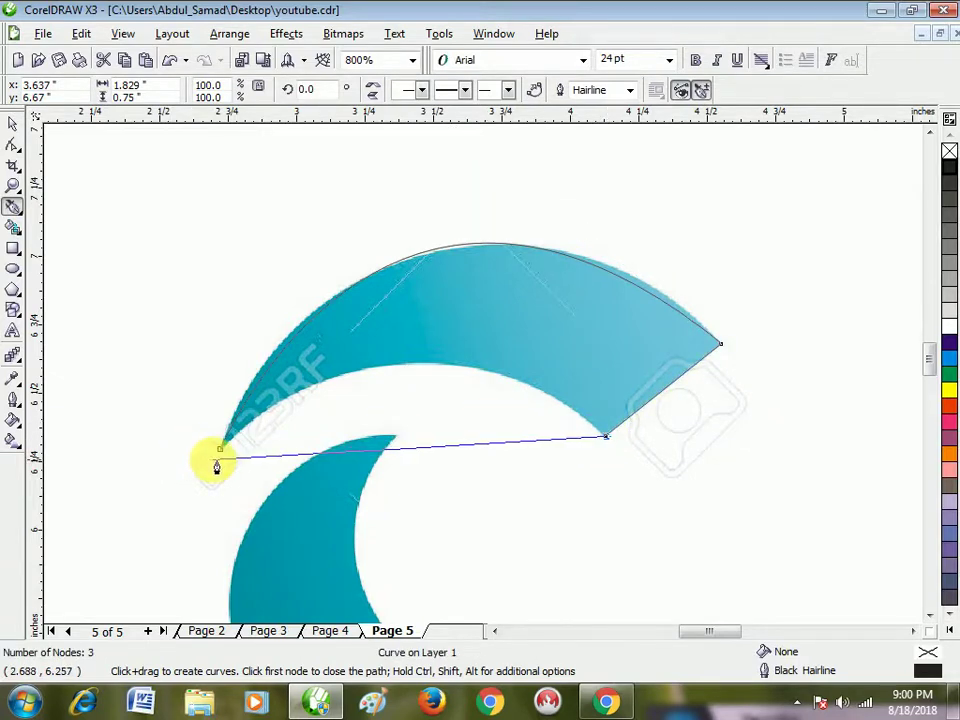
pyautogui.moveTo(221, 449); pyautogui.dragTo(439, 294)
# Step: Trace the lower crescent's outer edge with Bezier curves from its upper tip around to the outer corner of its right end
pyautogui.scroll(-2, 486, 409)
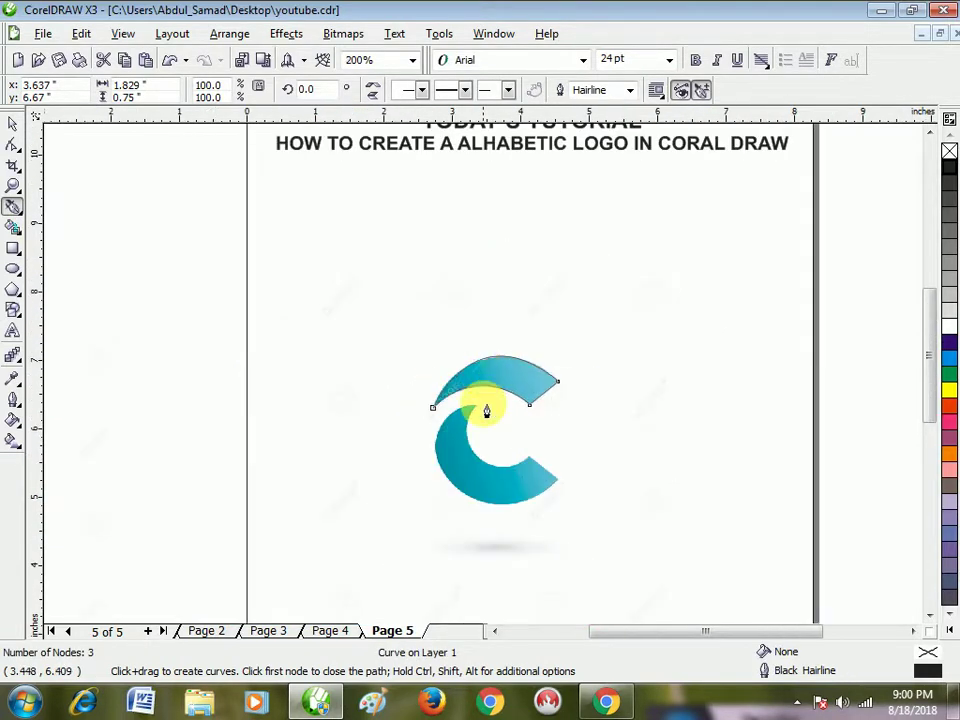
pyautogui.scroll(1, 480, 422)
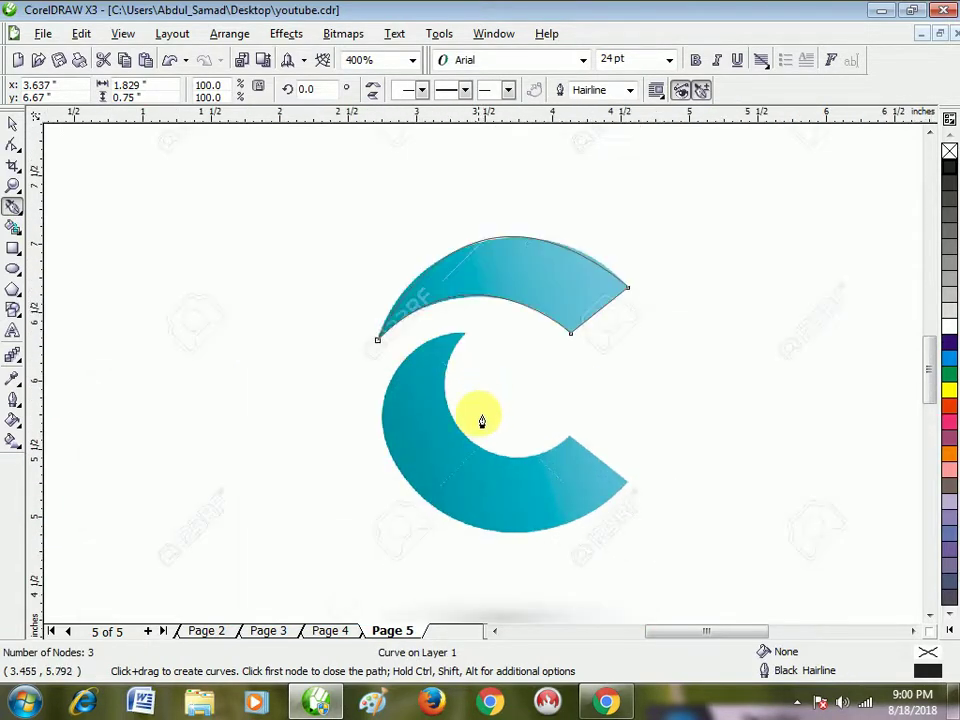
pyautogui.click(466, 334)
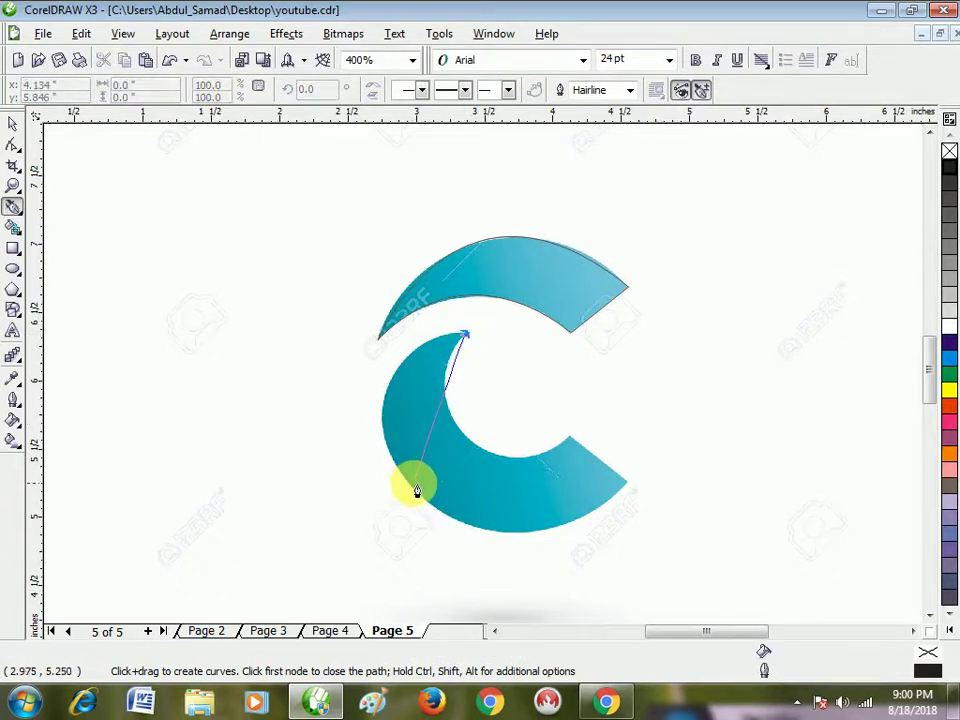
pyautogui.moveTo(423, 502); pyautogui.dragTo(516, 527)
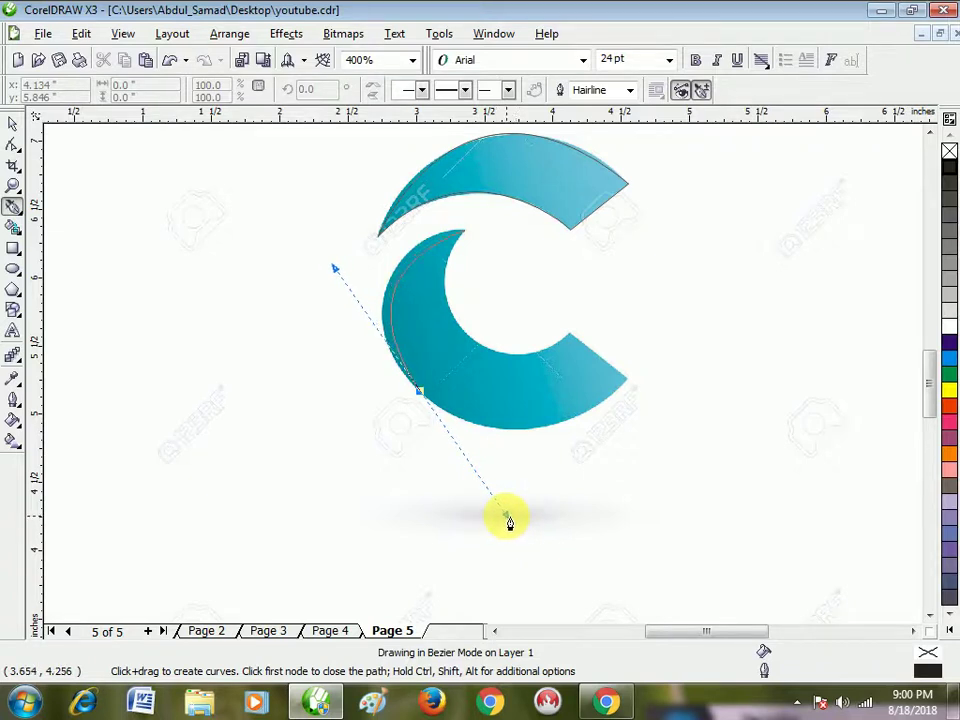
pyautogui.moveTo(509, 521); pyautogui.dragTo(507, 517)
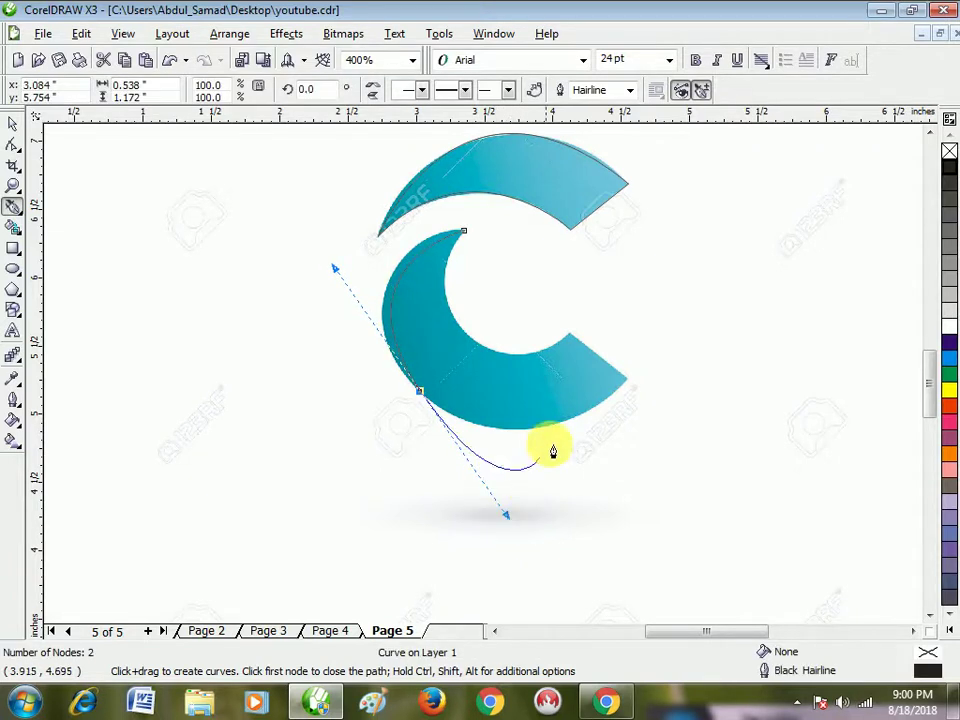
pyautogui.click(420, 394)
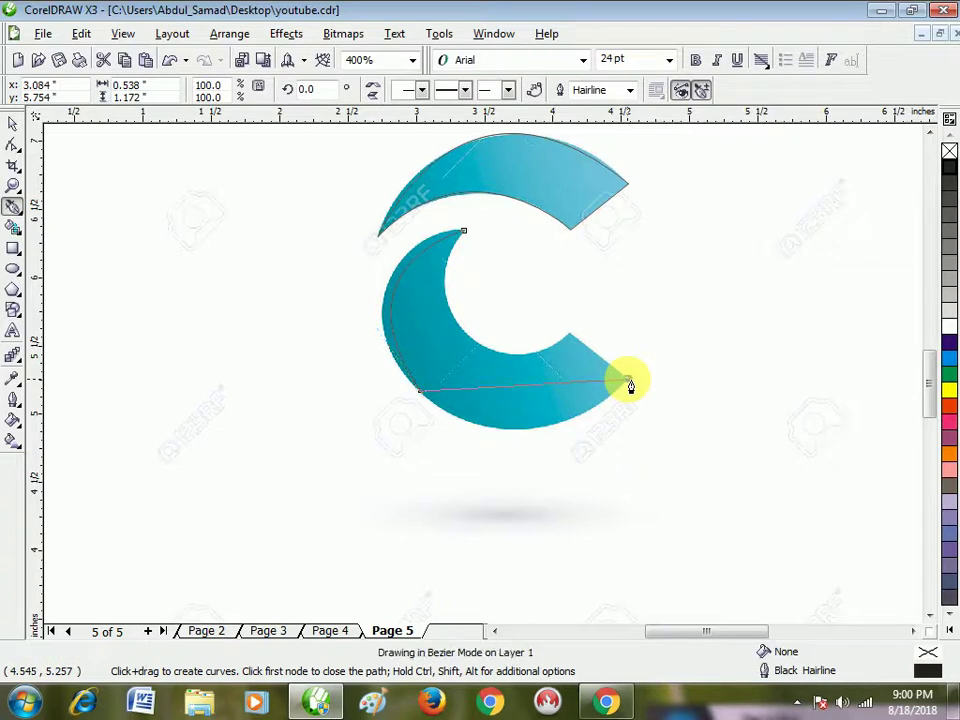
pyautogui.moveTo(629, 385); pyautogui.dragTo(739, 279)
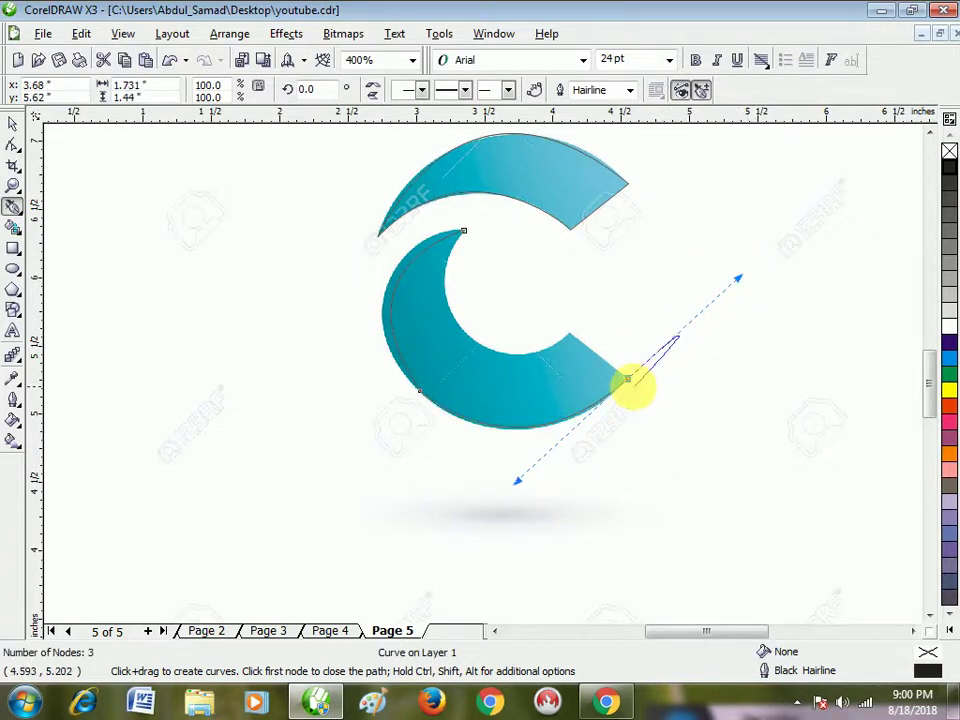
# Step: Finish the lower crescent's outline with a straight right end and a Bezier inner curve back to its upper tip, about 1.73 by 1.44 inches overall
pyautogui.click(631, 381)
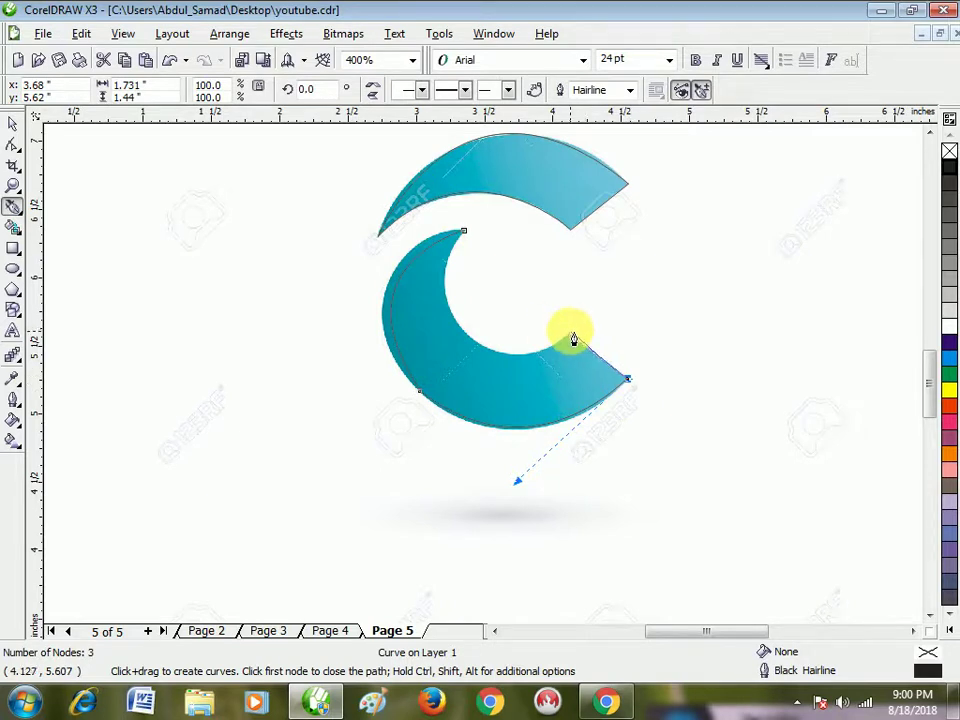
pyautogui.click(570, 338)
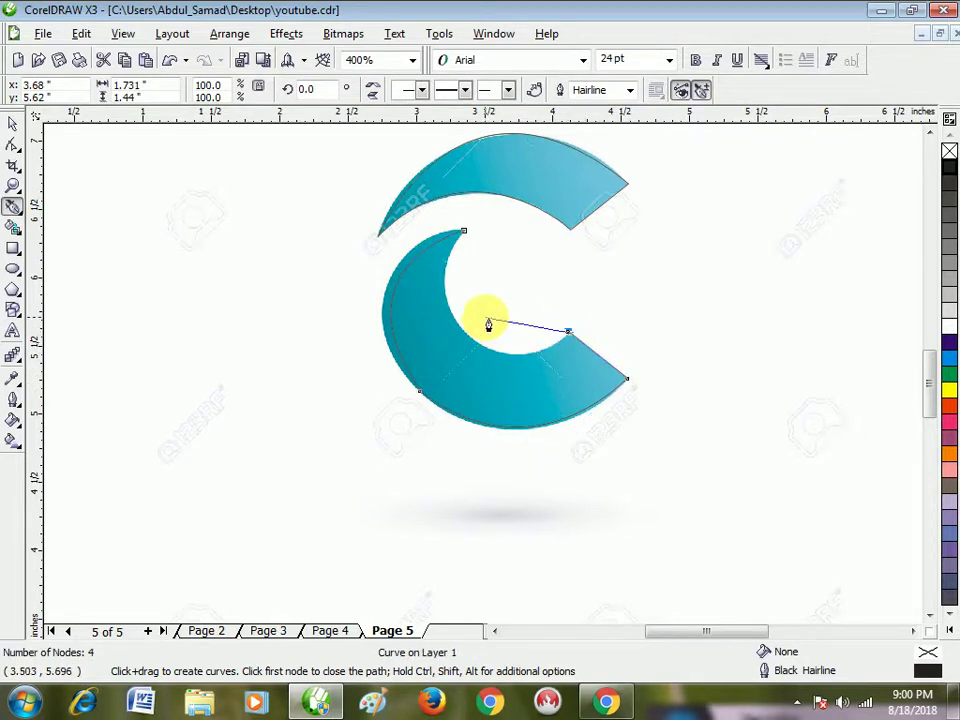
pyautogui.scroll(1, 489, 321)
pyautogui.moveTo(439, 204); pyautogui.dragTo(322, 557)
pyautogui.click(650, 404)
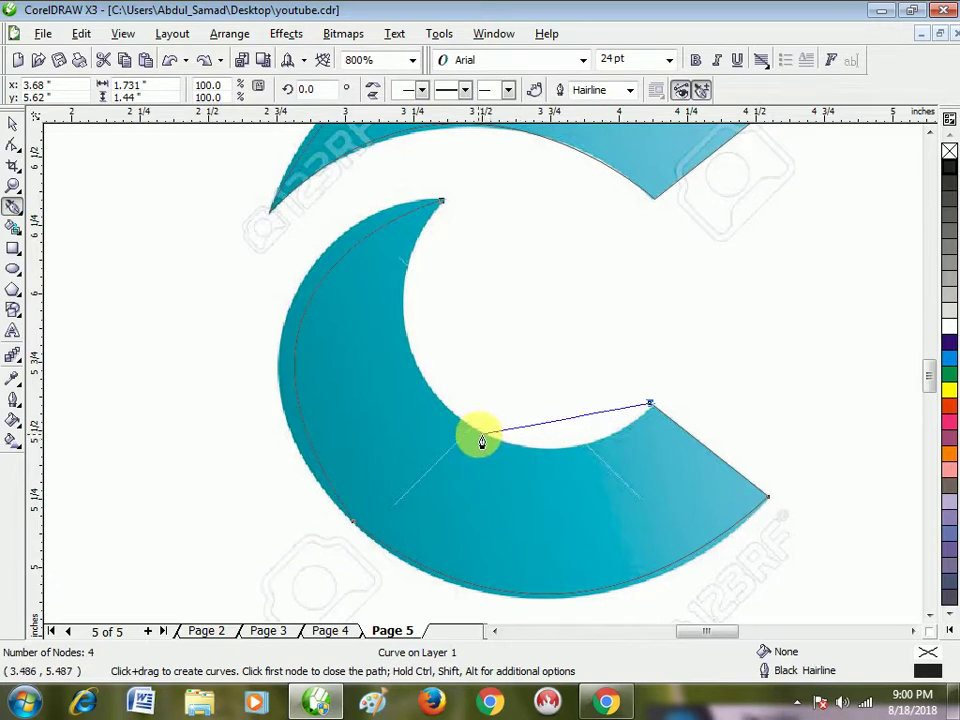
pyautogui.moveTo(462, 423); pyautogui.dragTo(343, 364)
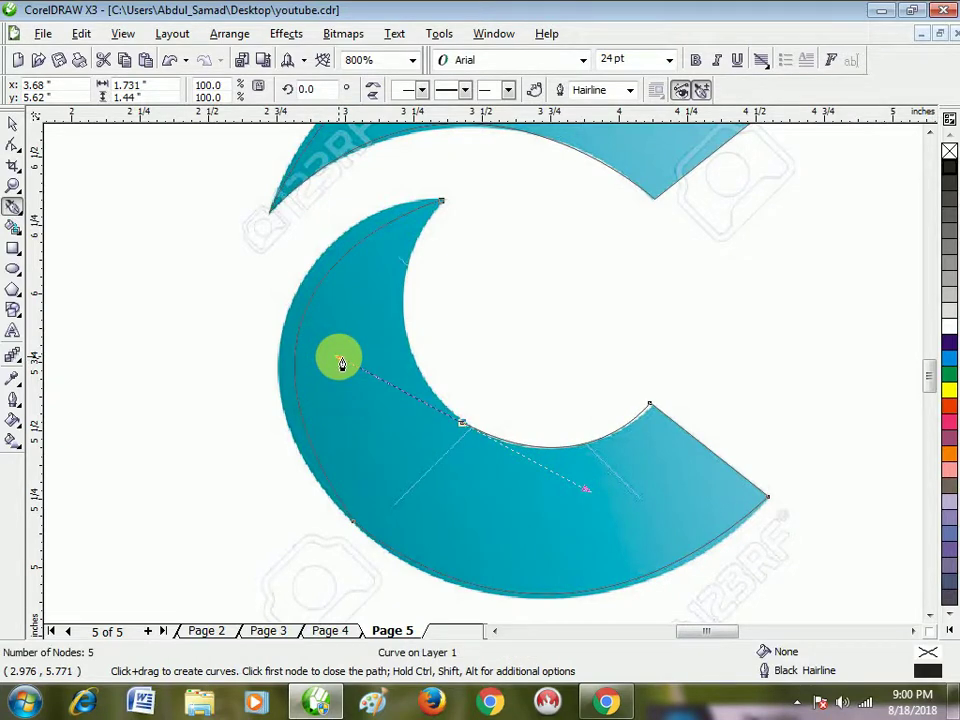
pyautogui.click(437, 203)
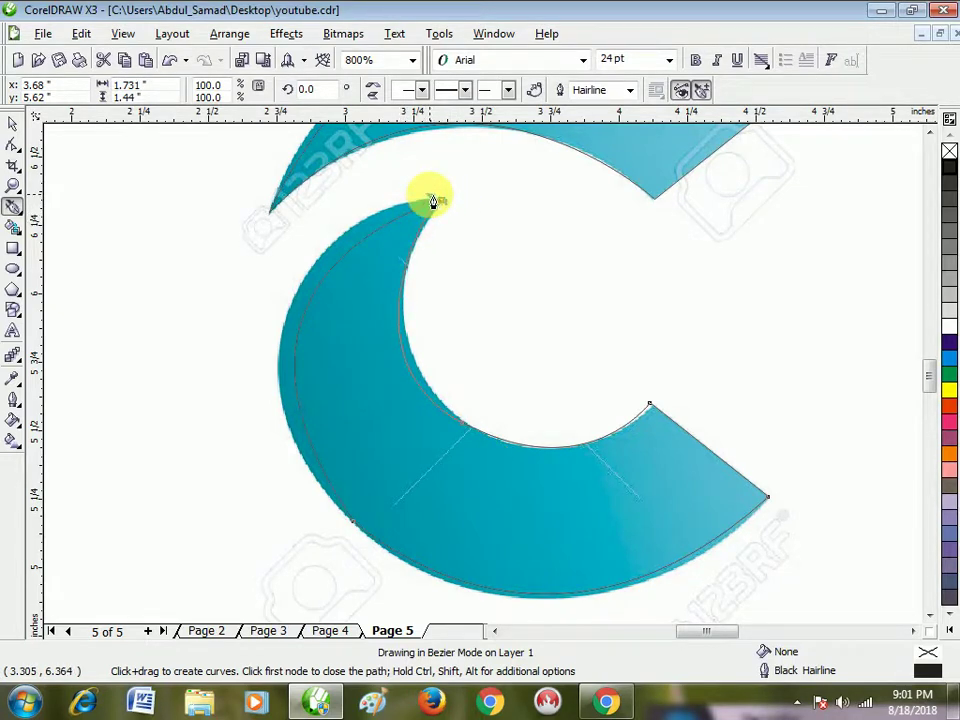
pyautogui.click(433, 202)
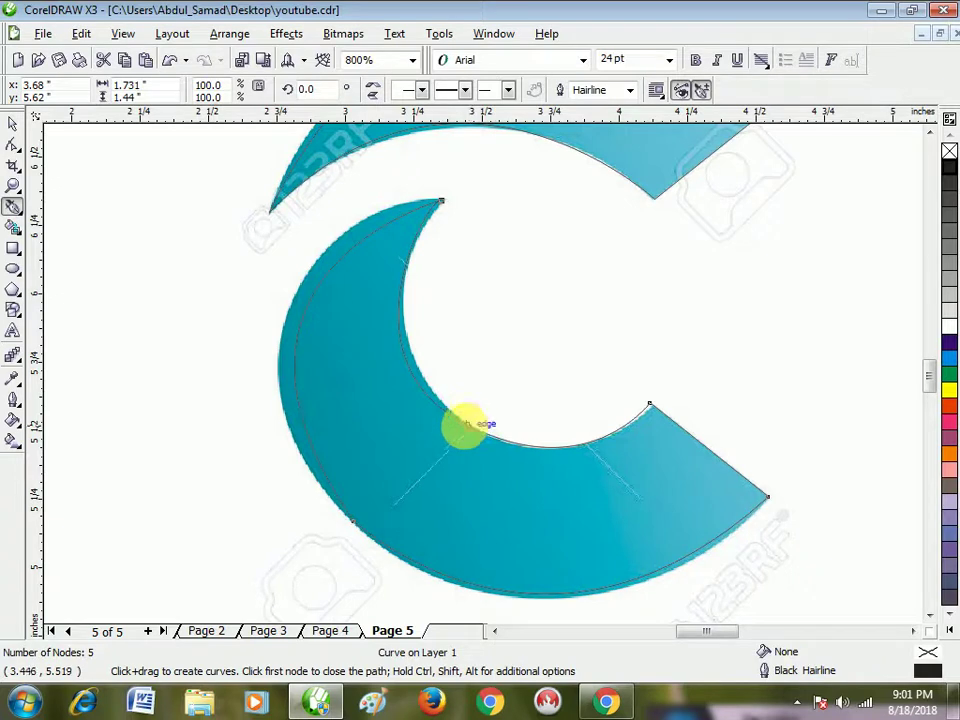
# Step: Adjust the handles of the lower crescent's middle inner node so the inner curve follows the edge of the reference image
pyautogui.moveTo(465, 425); pyautogui.dragTo(429, 339)
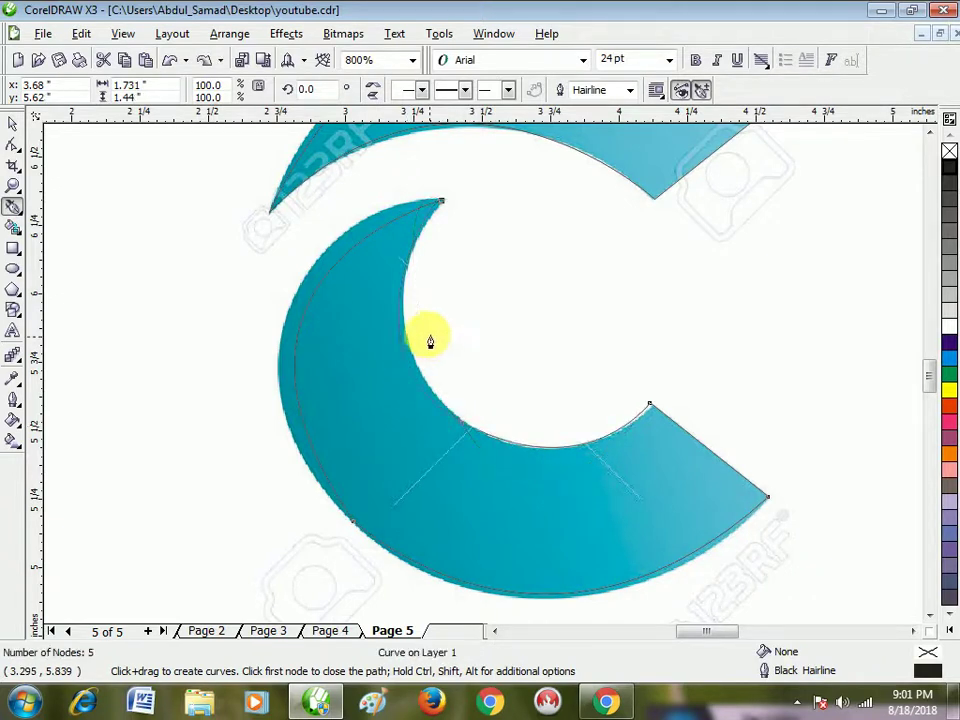
pyautogui.click(13, 124)
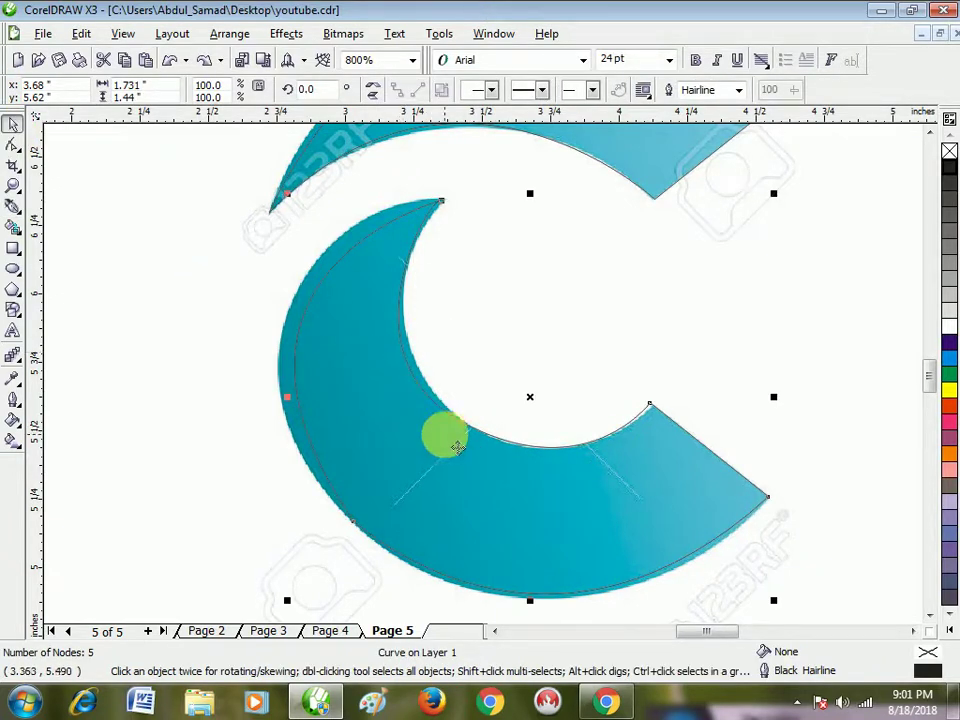
pyautogui.click(12, 144)
pyautogui.click(340, 380)
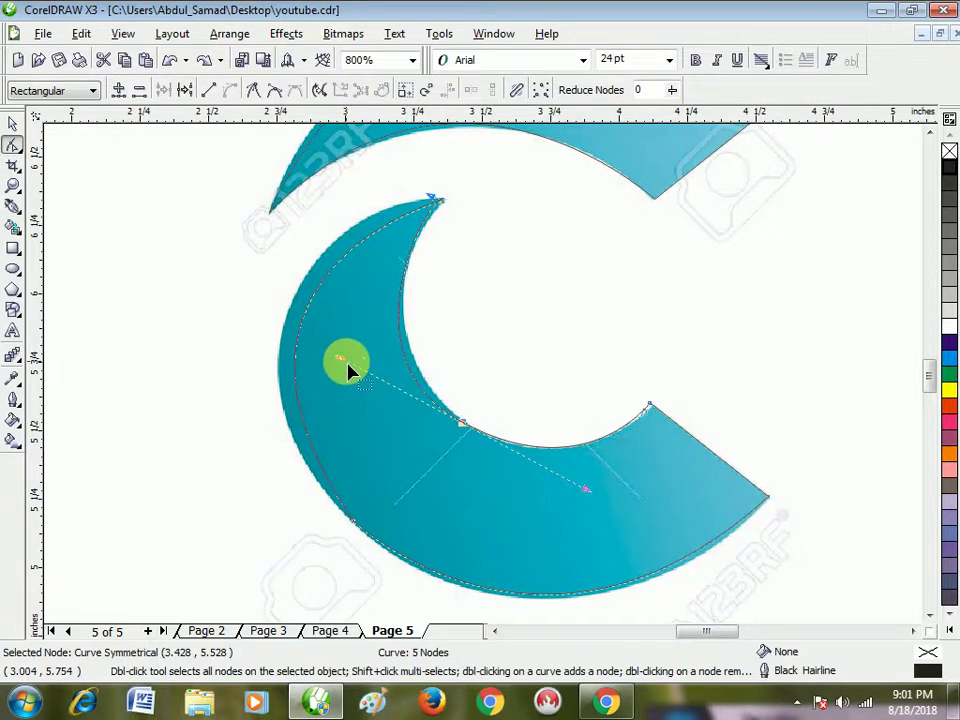
pyautogui.moveTo(341, 368); pyautogui.dragTo(355, 339)
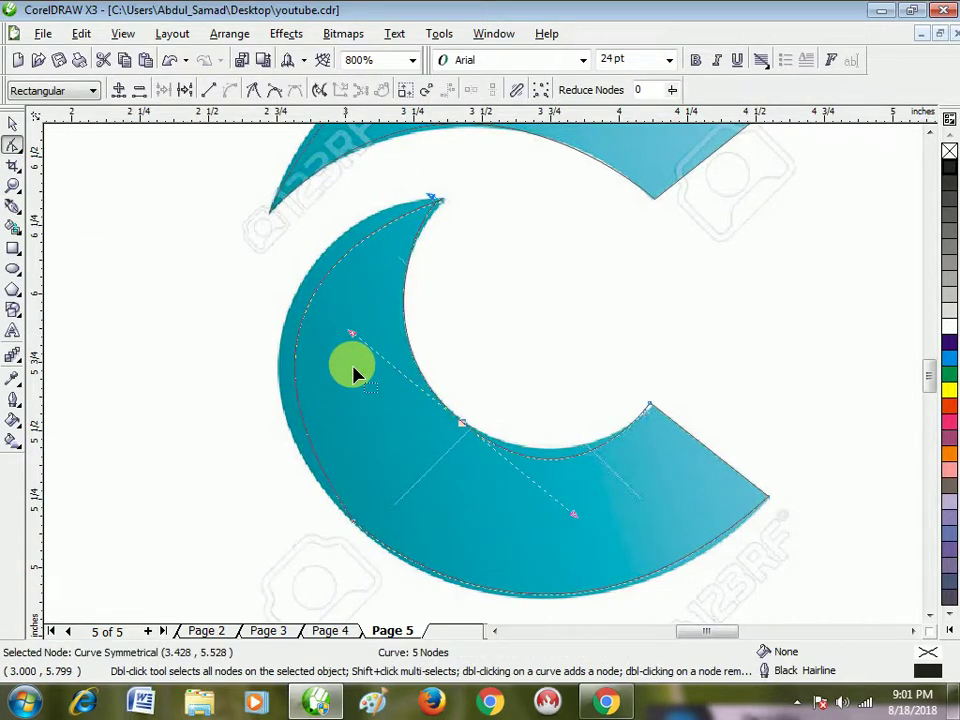
pyautogui.moveTo(563, 515)
pyautogui.mouseDown()
pyautogui.moveTo(585, 519)
pyautogui.moveTo(568, 498)
pyautogui.mouseUp()
pyautogui.scroll(-2, 486, 381)
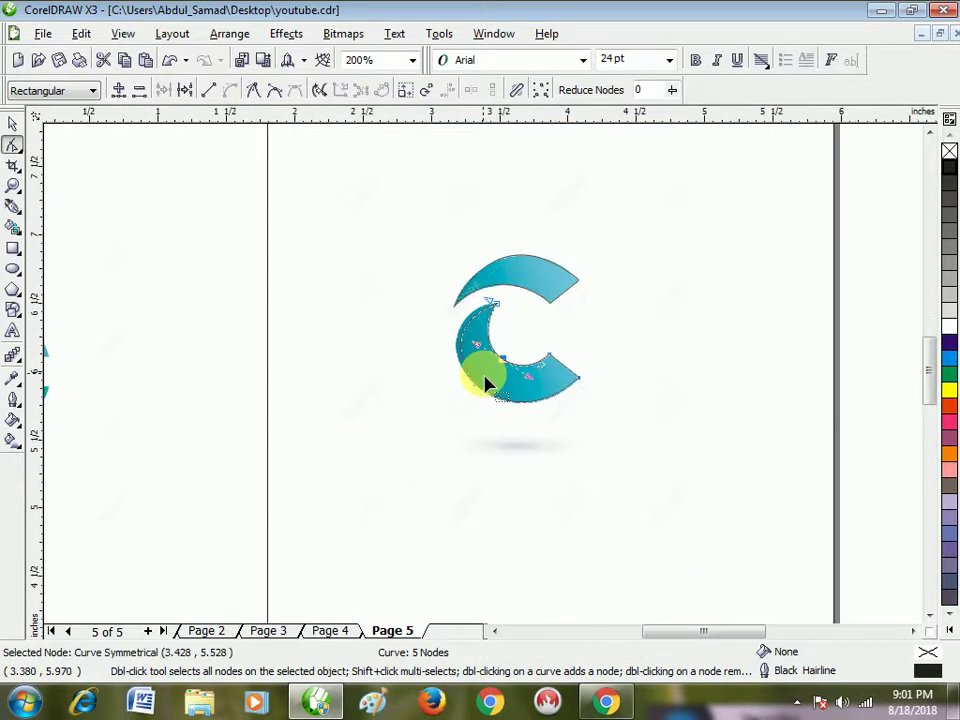
pyautogui.scroll(1, 515, 285)
# Step: Delete the two-part C reference image from behind the traced outlines
pyautogui.click(12, 123)
pyautogui.click(221, 272)
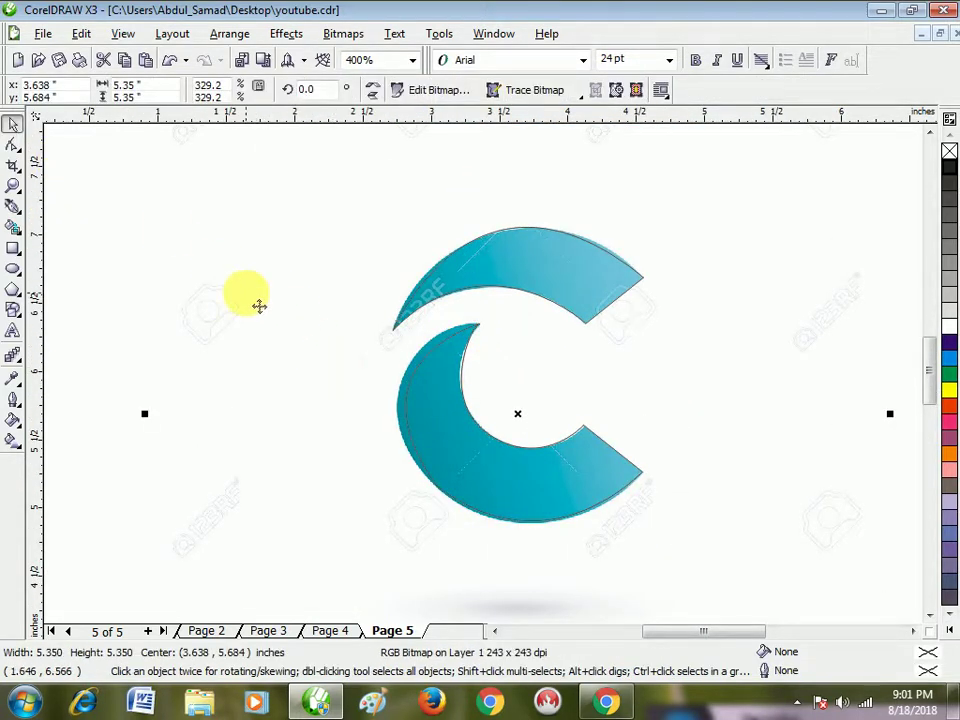
pyautogui.scroll(-2, 300, 350)
pyautogui.click(345, 400)
pyautogui.scroll(1, 583, 392)
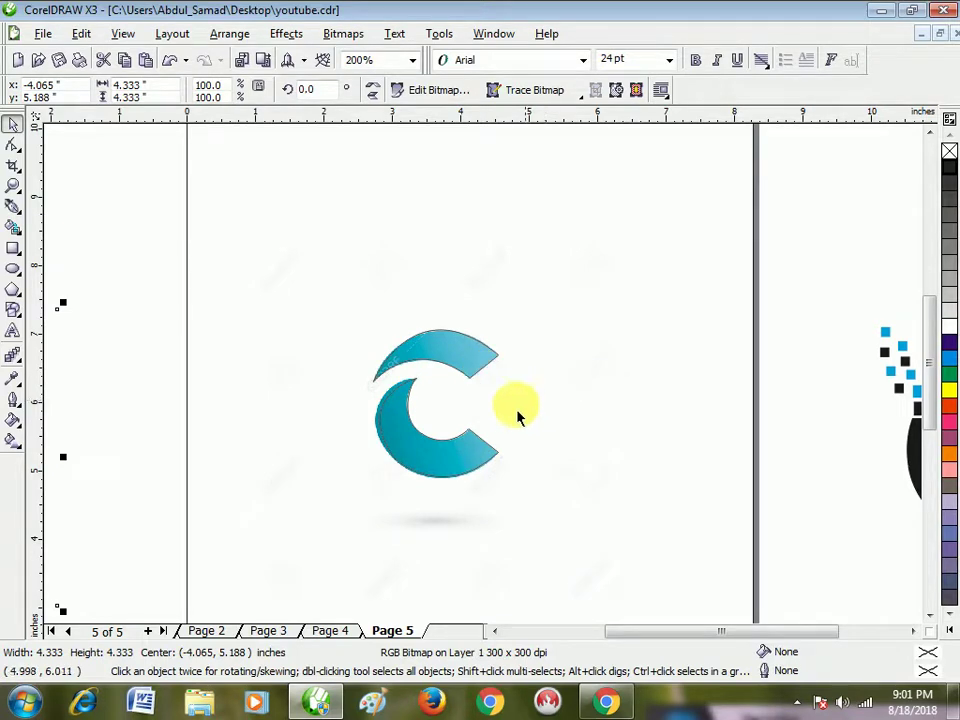
pyautogui.scroll(1, 489, 386)
pyautogui.scroll(-1, 489, 386)
pyautogui.click(576, 365)
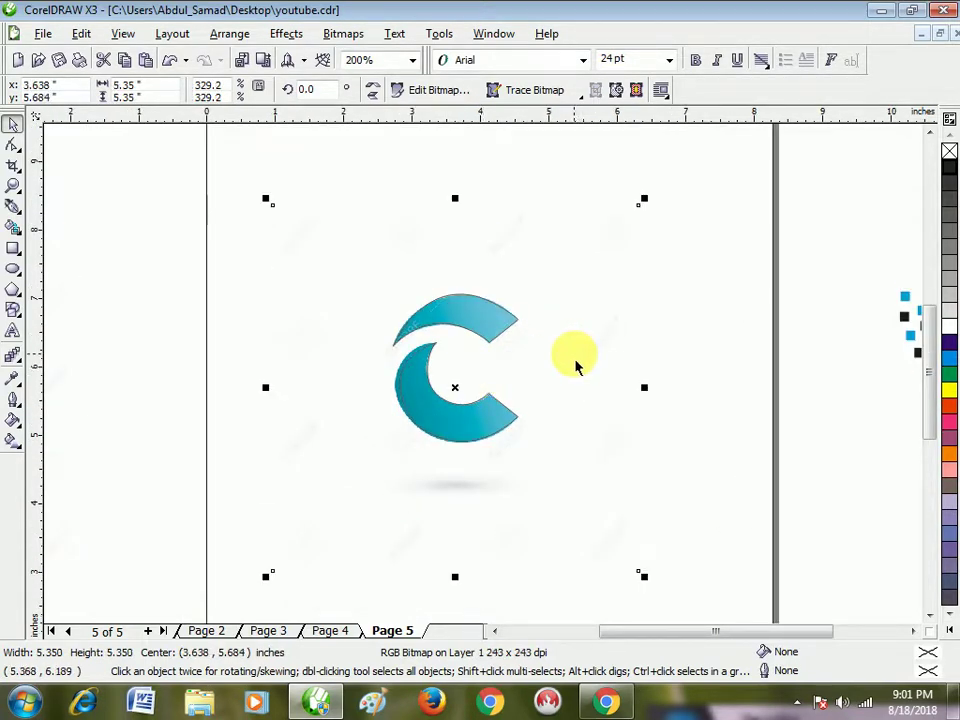
pyautogui.press('Delete')
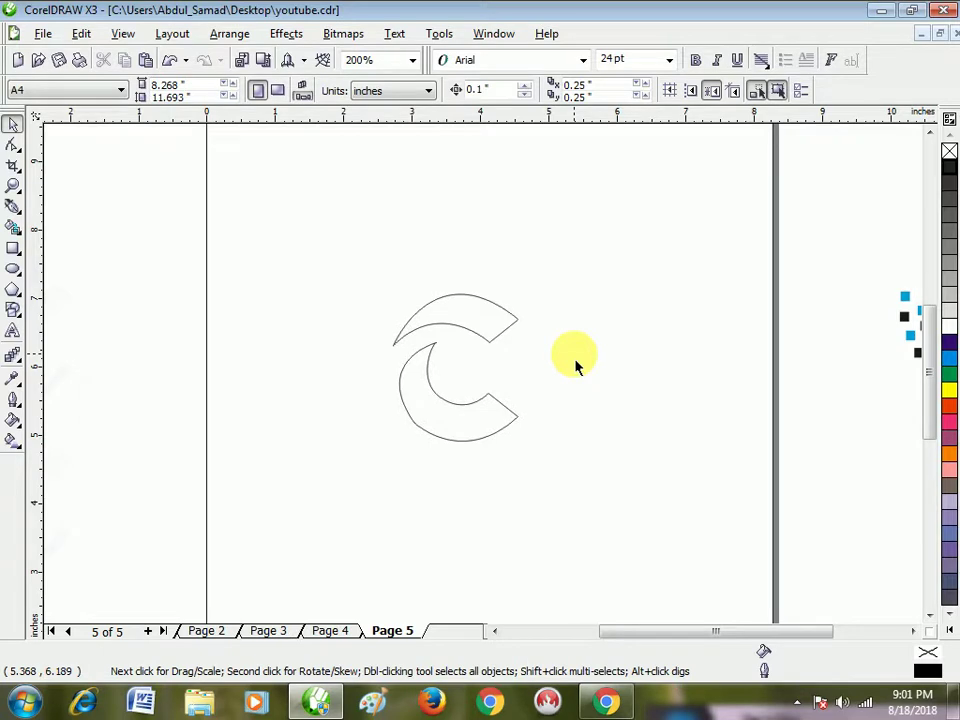
# Step: Delete the node on the lower crescent's lower-left outer edge, and undo the trial deletion of its inner-edge node
pyautogui.doubleClick(490, 432)
pyautogui.scroll(1, 447, 425)
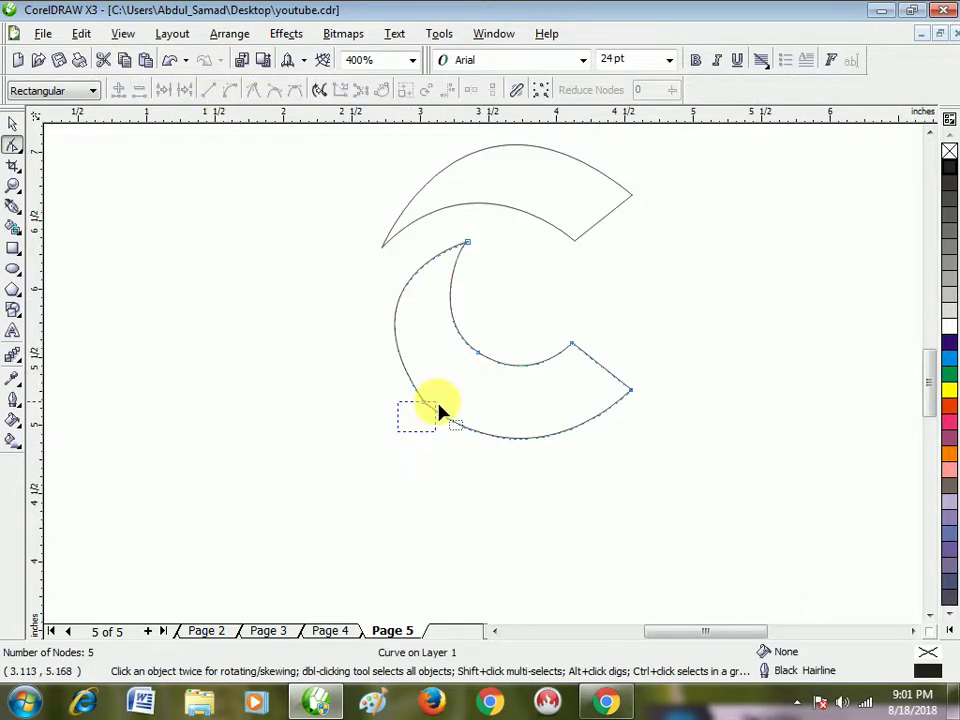
pyautogui.moveTo(441, 410); pyautogui.dragTo(505, 333)
pyautogui.press('Delete')
pyautogui.press('Delete')
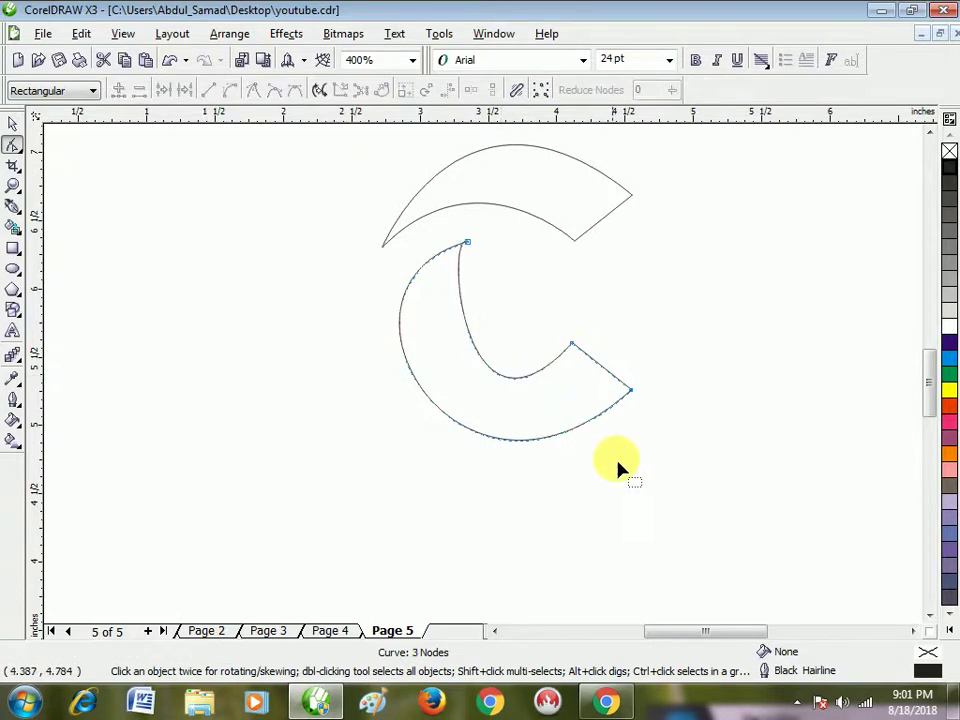
pyautogui.hotkey('ctrl', 'z')
pyautogui.press('F3')
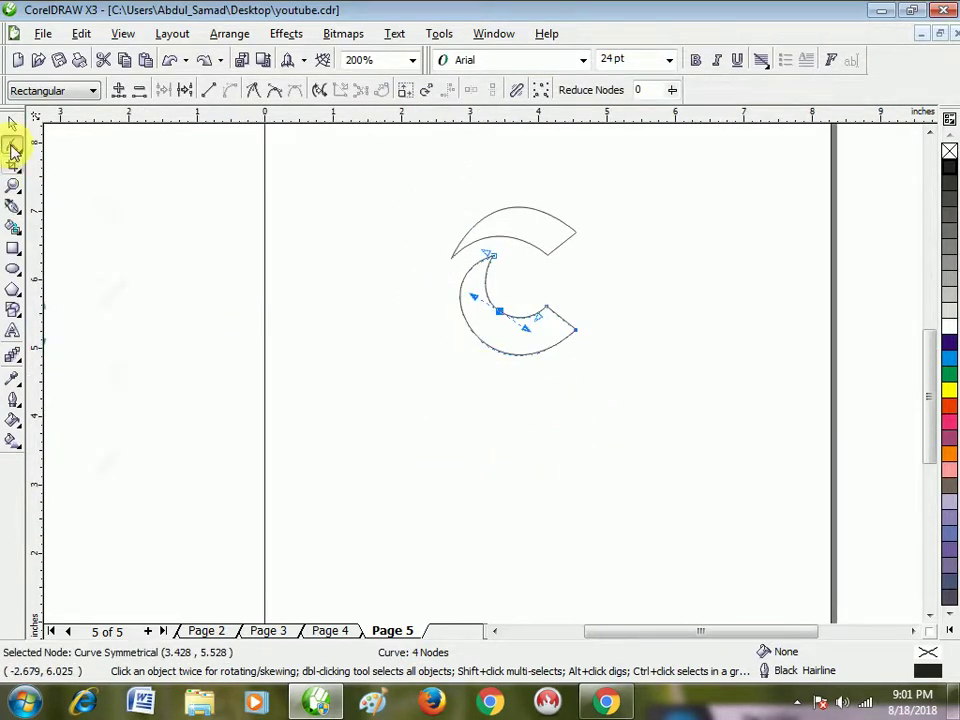
# Step: Fill both crescents of the C with red
pyautogui.click(13, 123)
pyautogui.click(465, 409)
pyautogui.scroll(-2, 505, 345)
pyautogui.scroll(2, 591, 220)
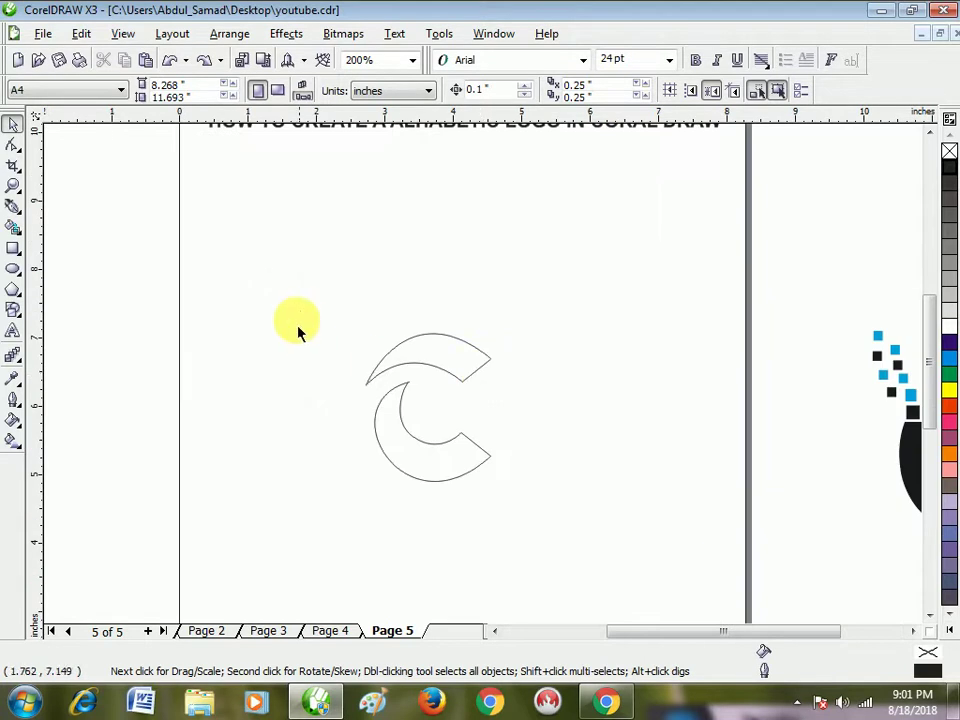
pyautogui.moveTo(280, 288); pyautogui.dragTo(542, 494)
pyautogui.click(949, 404)
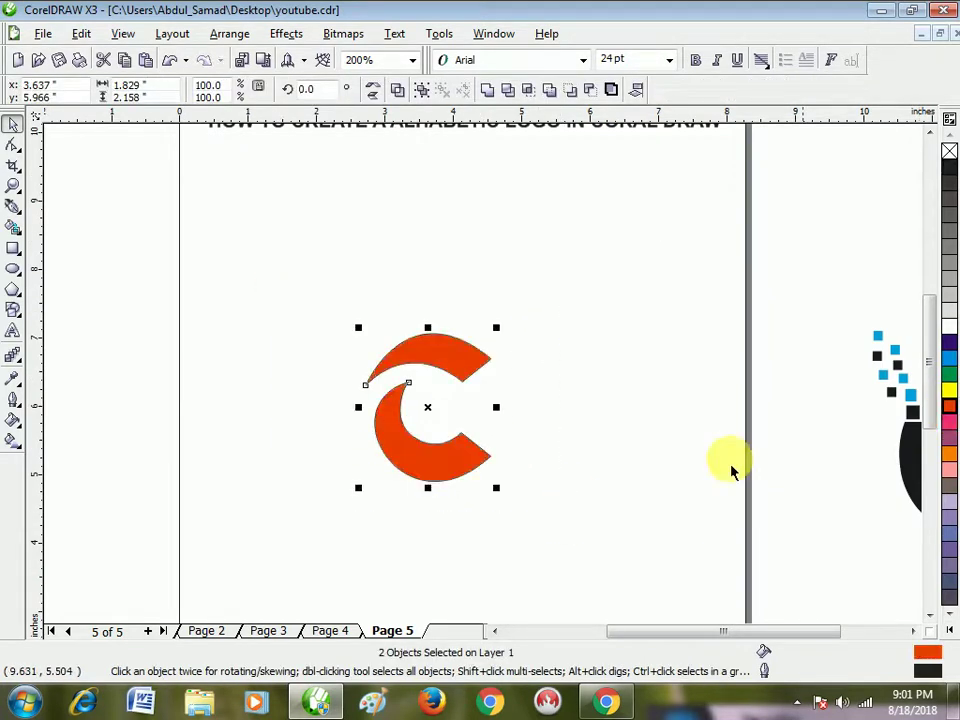
# Step: Try a cyan fill on the lower crescent and replace it with green
pyautogui.click(433, 457)
pyautogui.click(950, 359)
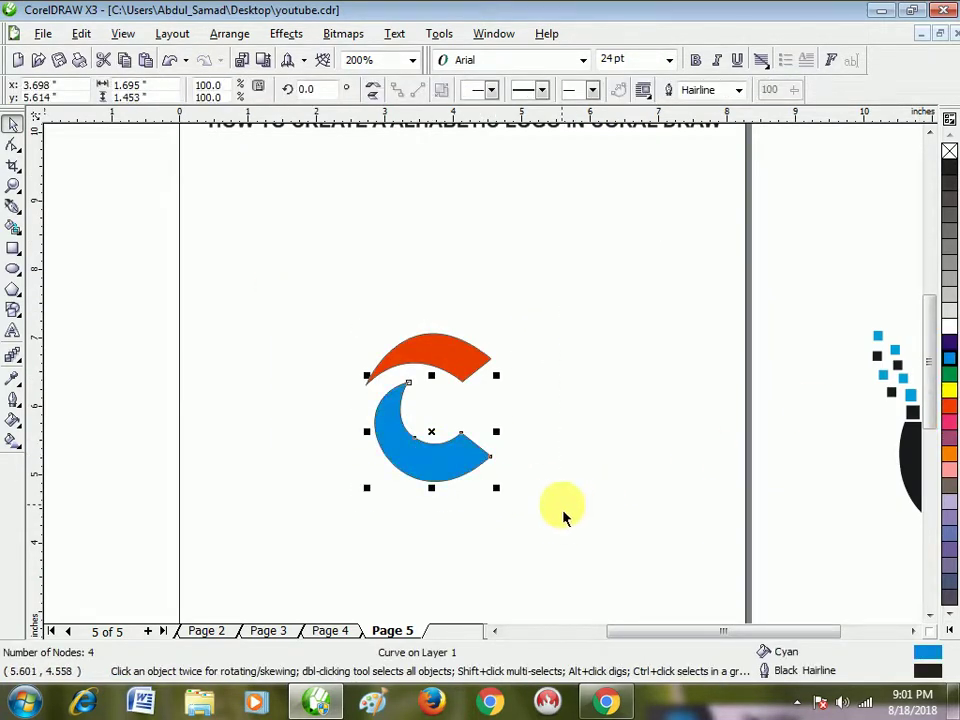
pyautogui.click(563, 507)
pyautogui.click(432, 482)
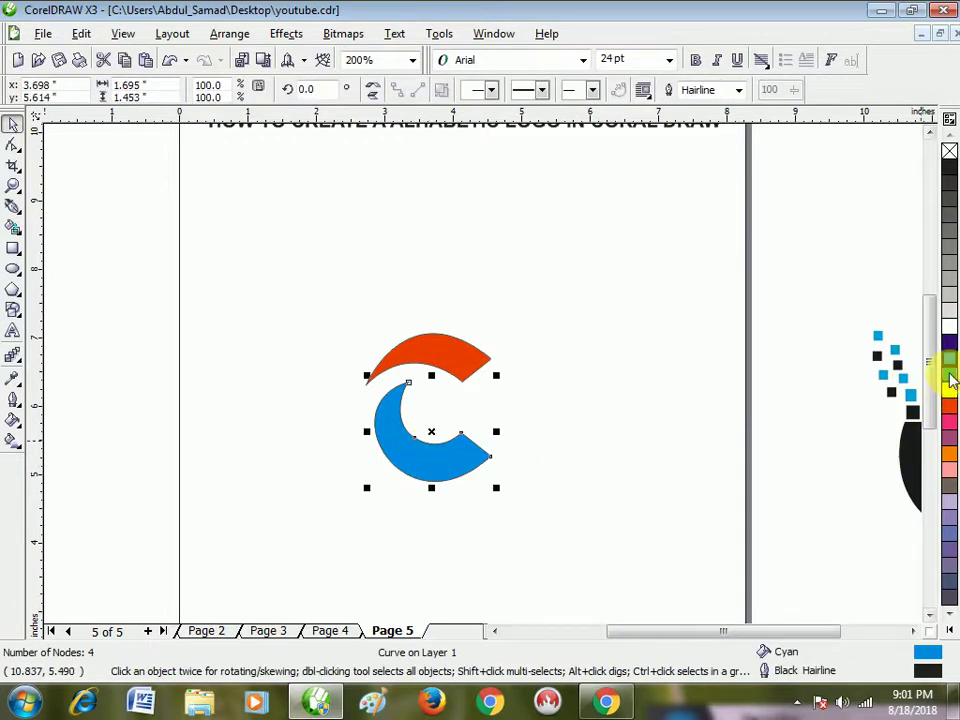
pyautogui.click(949, 372)
pyautogui.click(557, 506)
pyautogui.scroll(-1, 405, 475)
pyautogui.scroll(1, 495, 370)
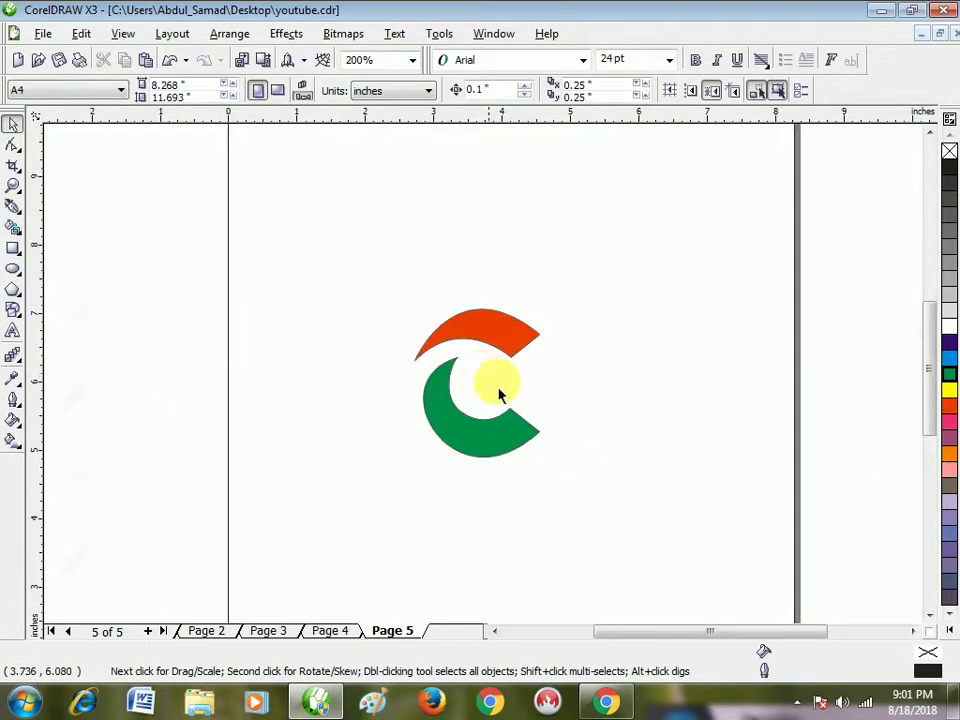
# Step: Apply a two-color linear fountain fill from green to white to the lower crescent
pyautogui.click(484, 448)
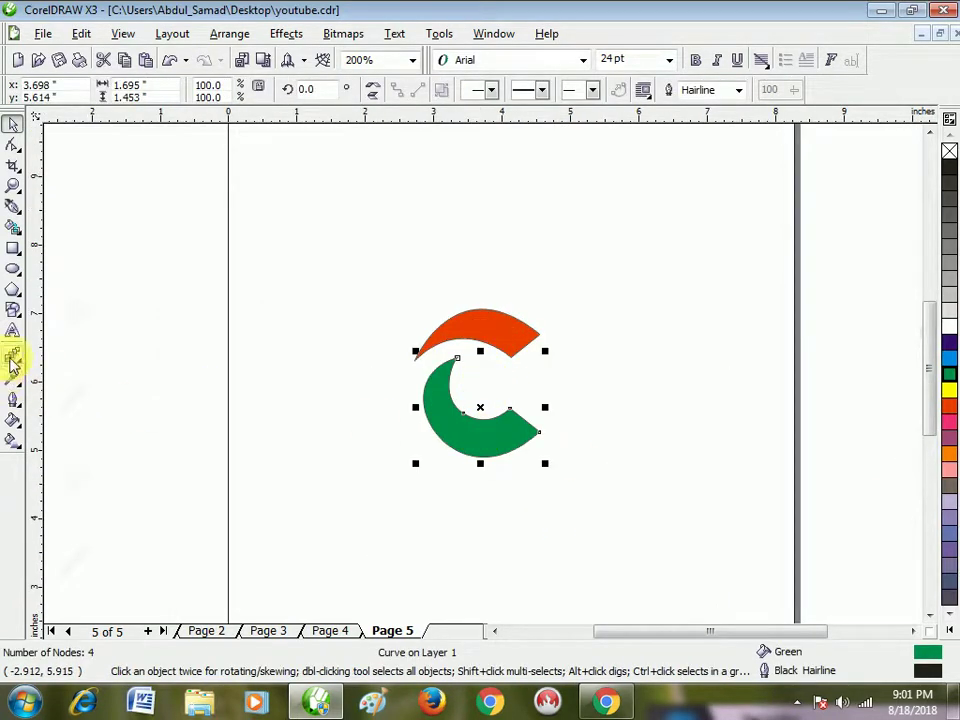
pyautogui.click(14, 398)
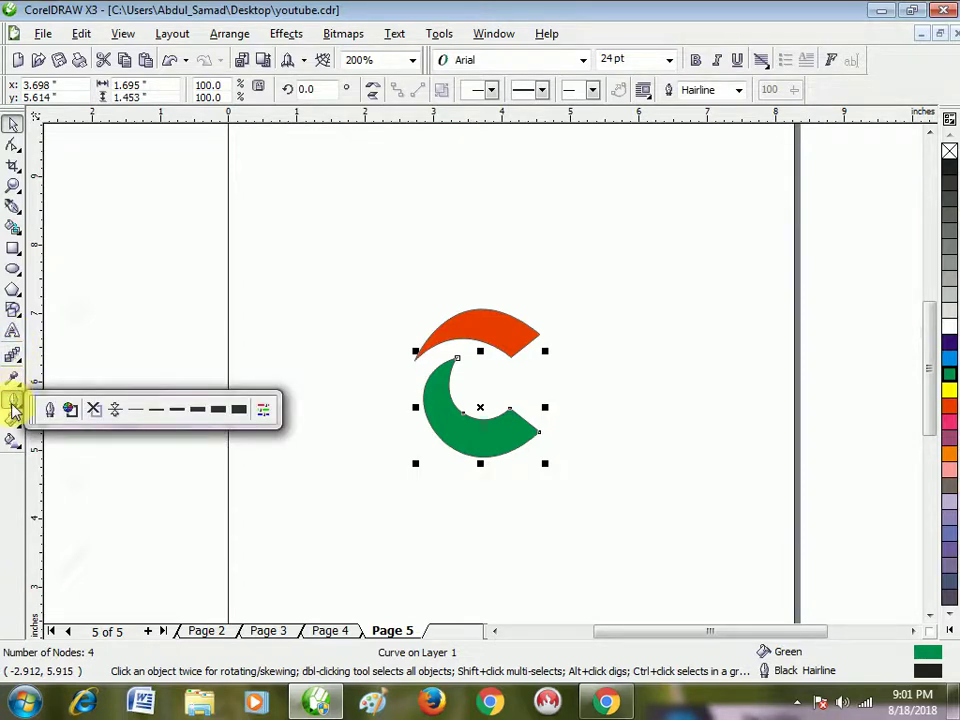
pyautogui.click(12, 422)
pyautogui.click(66, 432)
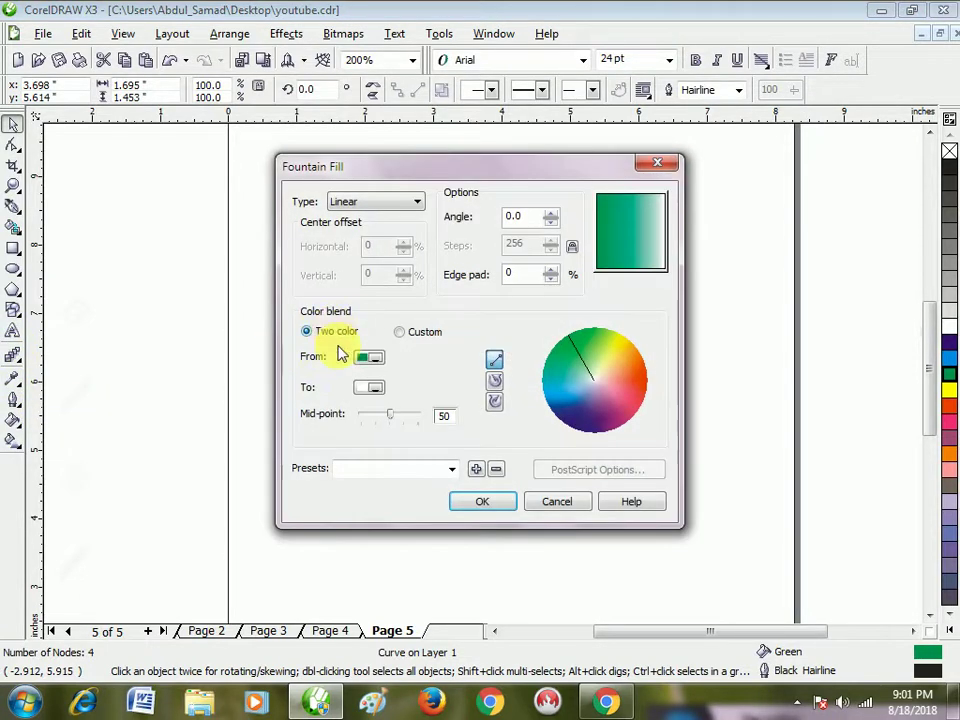
pyautogui.click(472, 502)
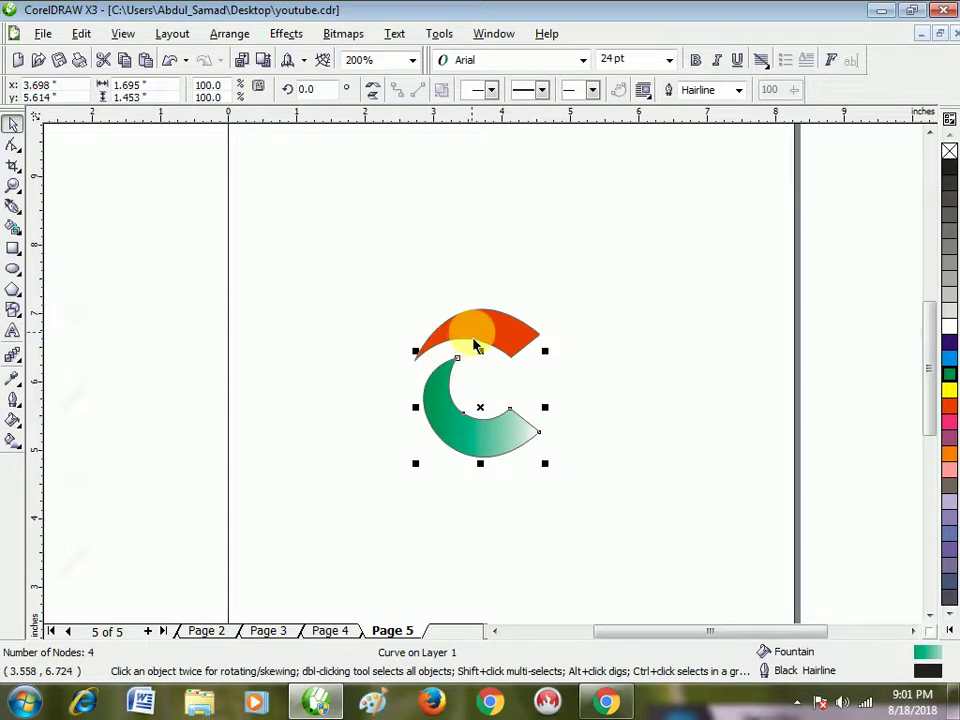
# Step: Give the upper crescent a two-color linear fountain fill from cyan to white and remove its outline
pyautogui.click(476, 337)
pyautogui.click(14, 424)
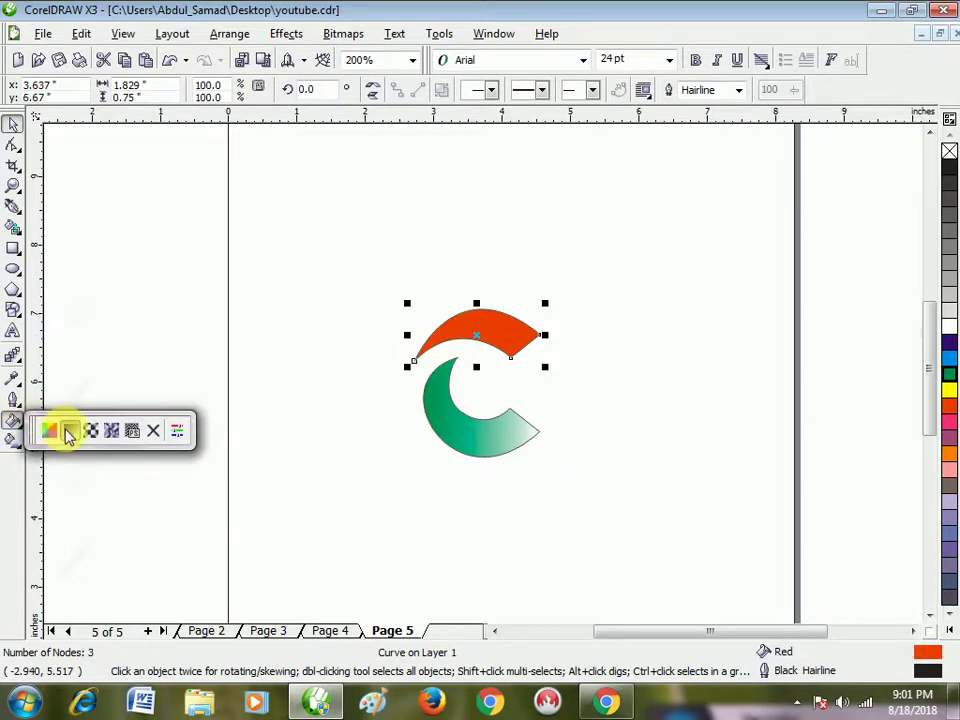
pyautogui.click(66, 432)
pyautogui.click(370, 358)
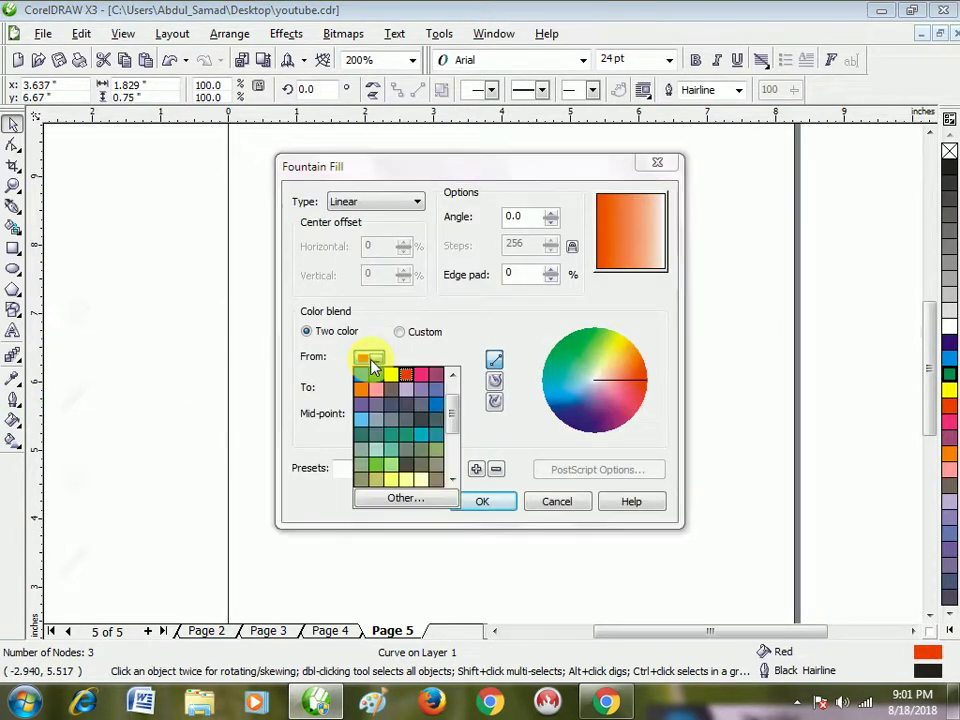
pyautogui.click(368, 376)
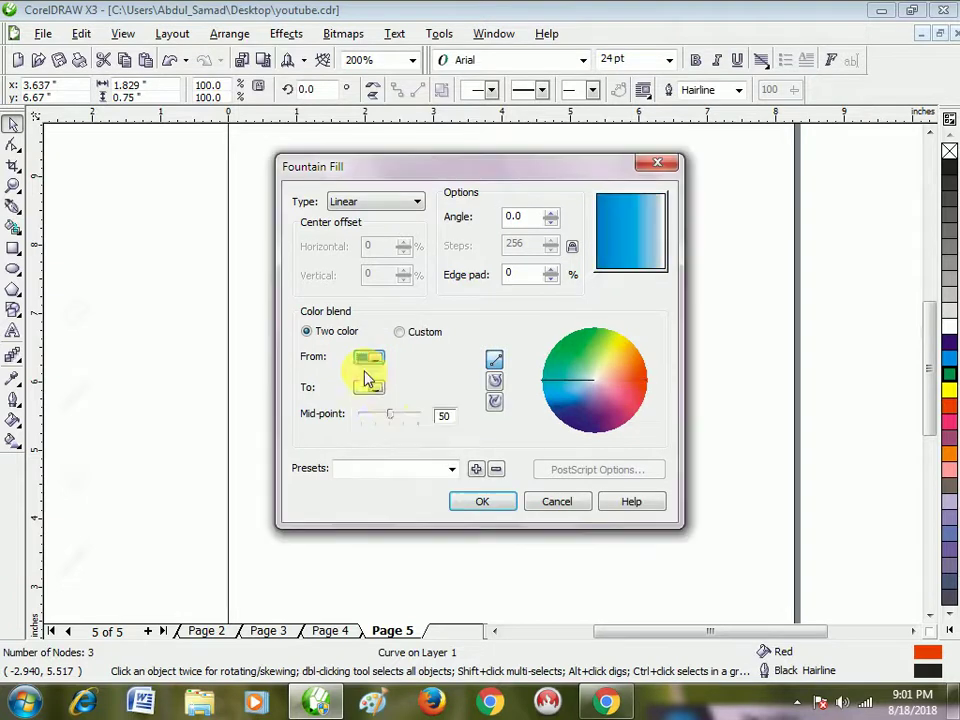
pyautogui.click(490, 502)
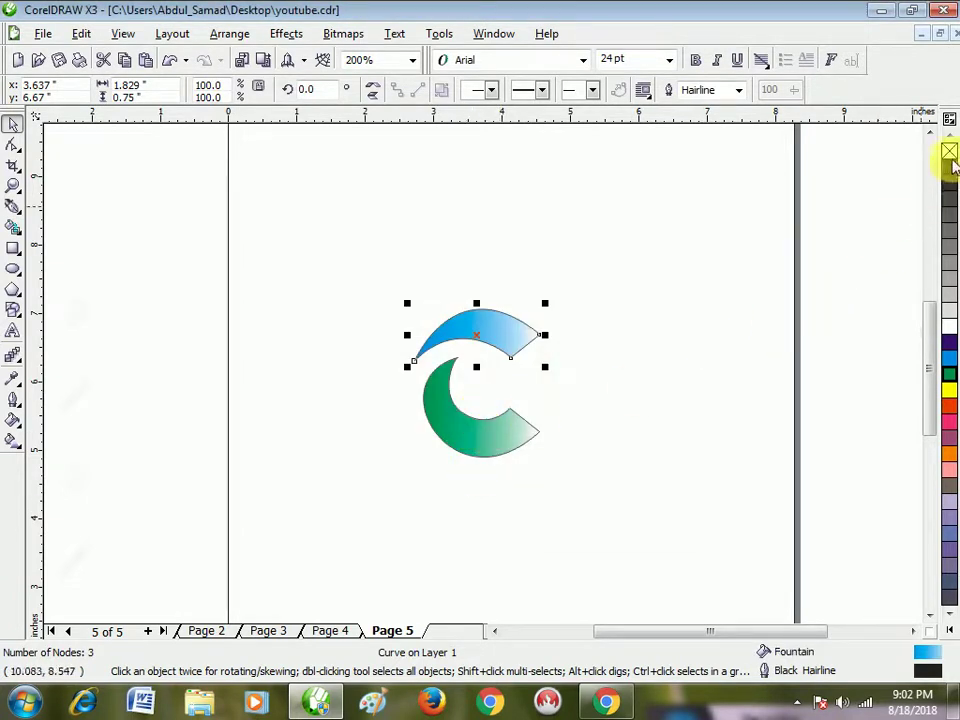
pyautogui.rightClick(949, 155)
# Step: Change the start color of the lower crescent's linear fountain fill to blue, blending to white
pyautogui.click(500, 434)
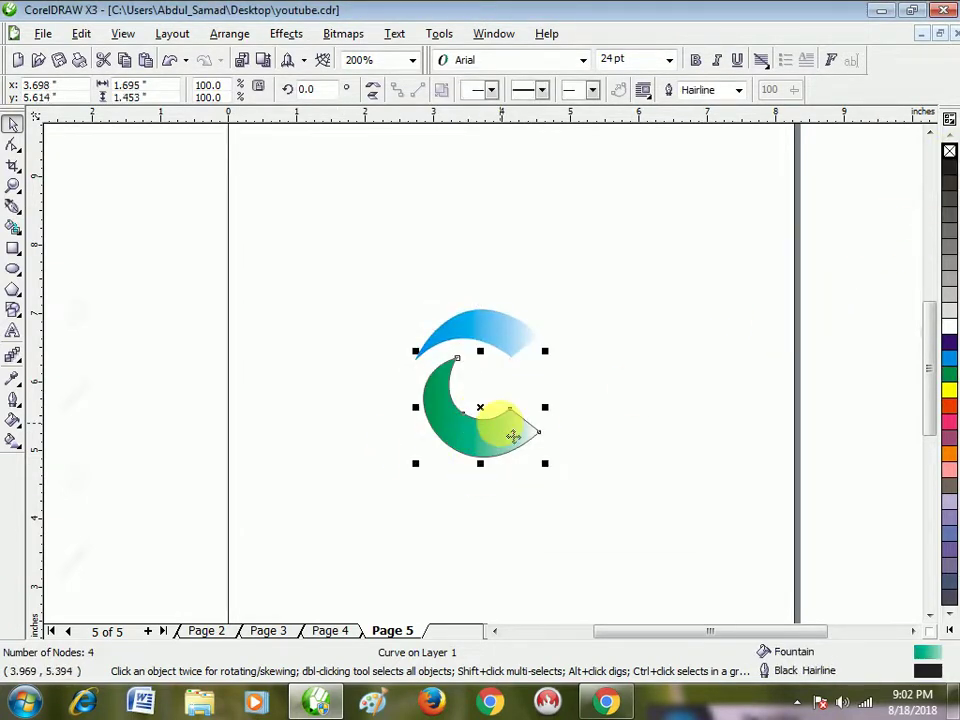
pyautogui.click(18, 424)
pyautogui.click(69, 439)
pyautogui.click(372, 360)
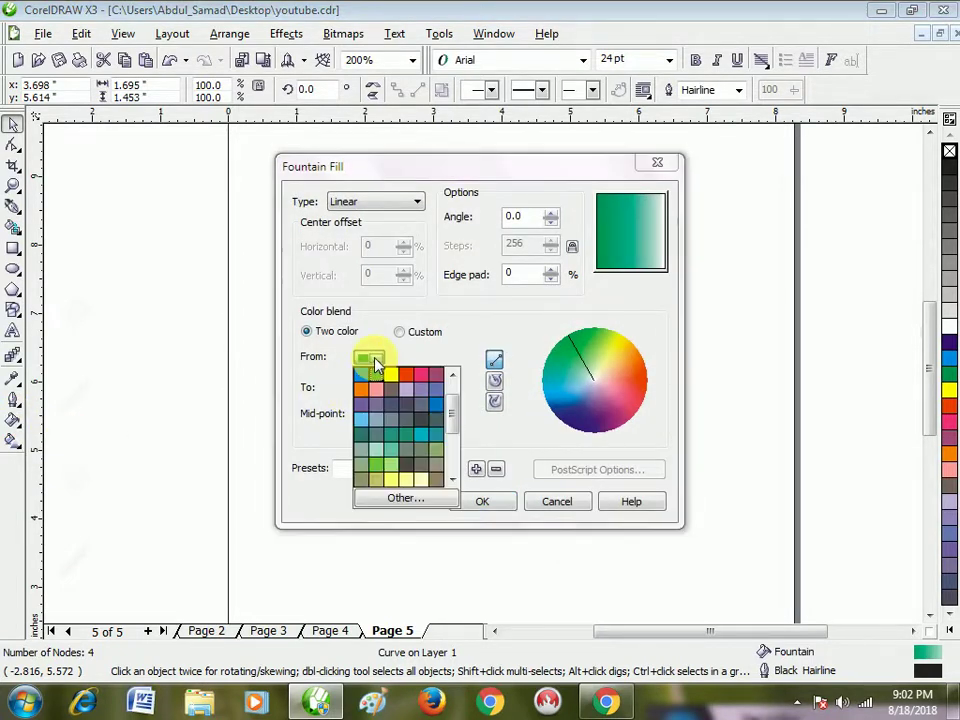
pyautogui.click(436, 403)
pyautogui.click(479, 502)
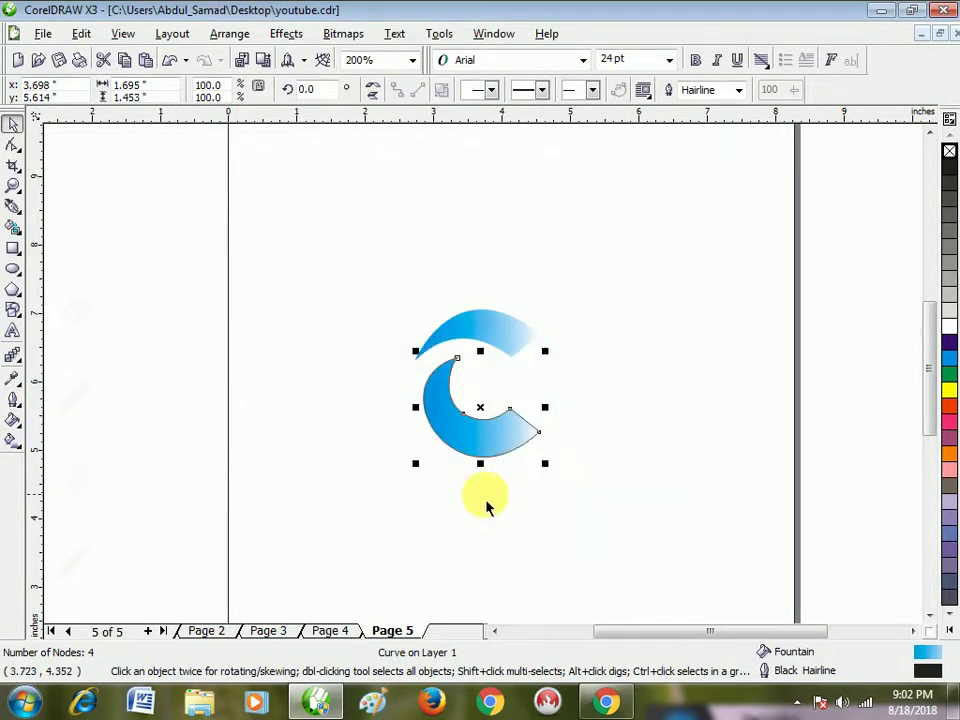
# Step: Remove the outline from the lower crescent
pyautogui.click(458, 508)
pyautogui.click(521, 452)
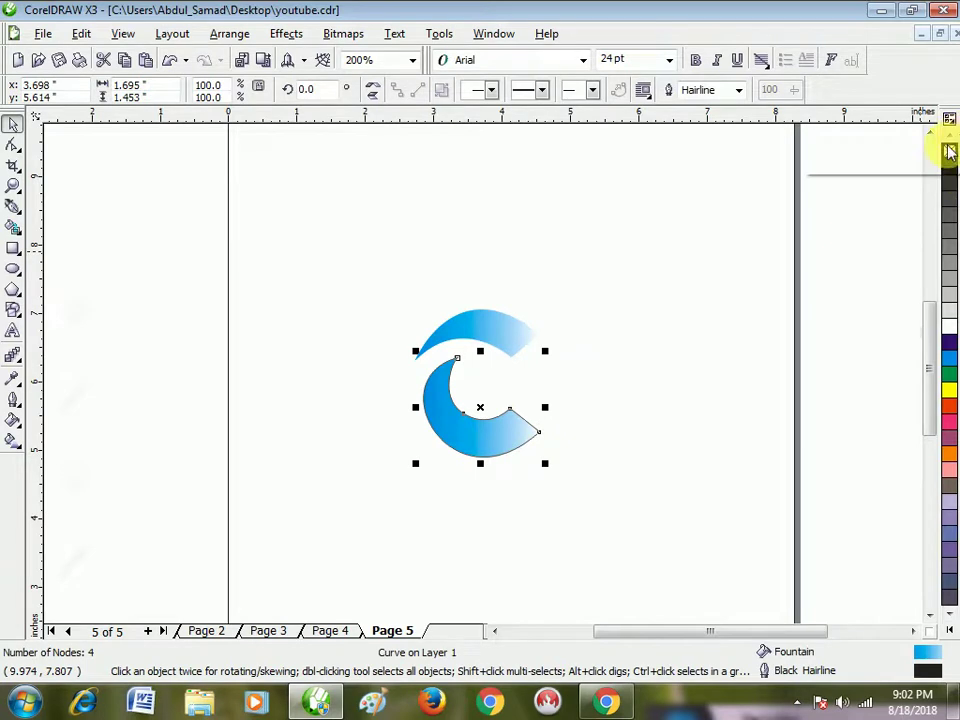
pyautogui.rightClick(950, 150)
pyautogui.click(523, 519)
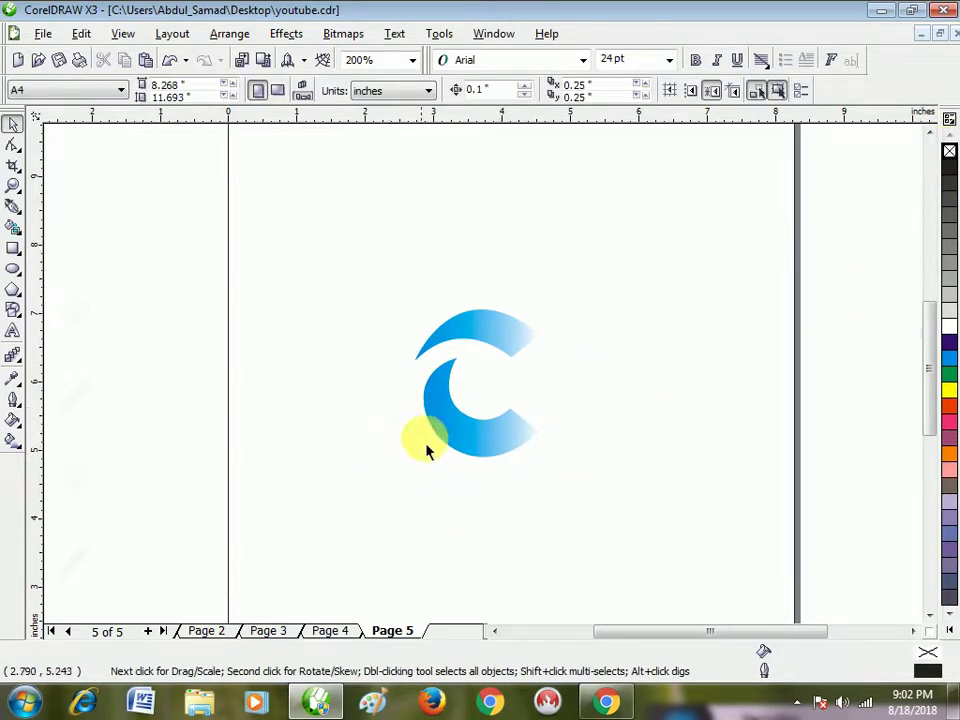
# Step: Reverse the lower crescent's linear fountain fill by setting its angle to 171.3 degrees
pyautogui.click(471, 452)
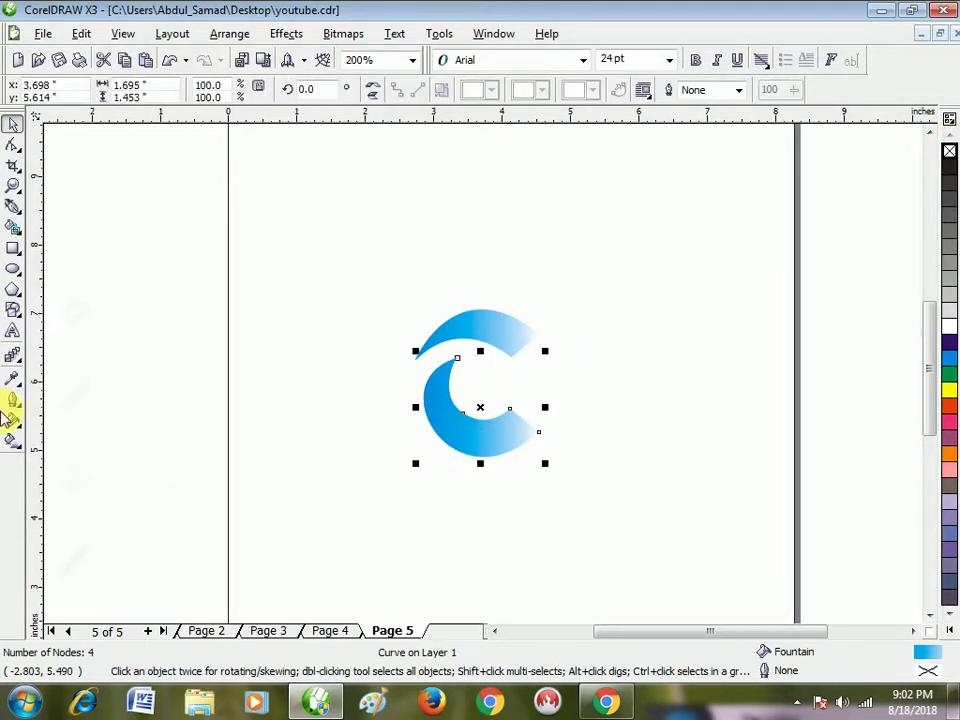
pyautogui.click(12, 425)
pyautogui.click(69, 430)
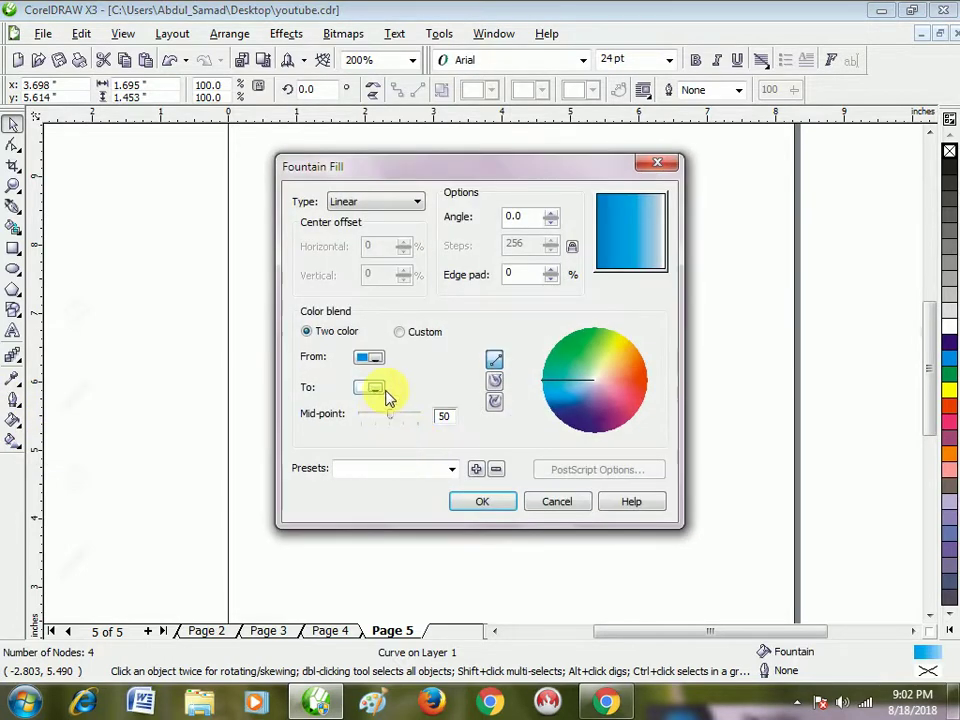
pyautogui.moveTo(610, 250); pyautogui.dragTo(597, 234)
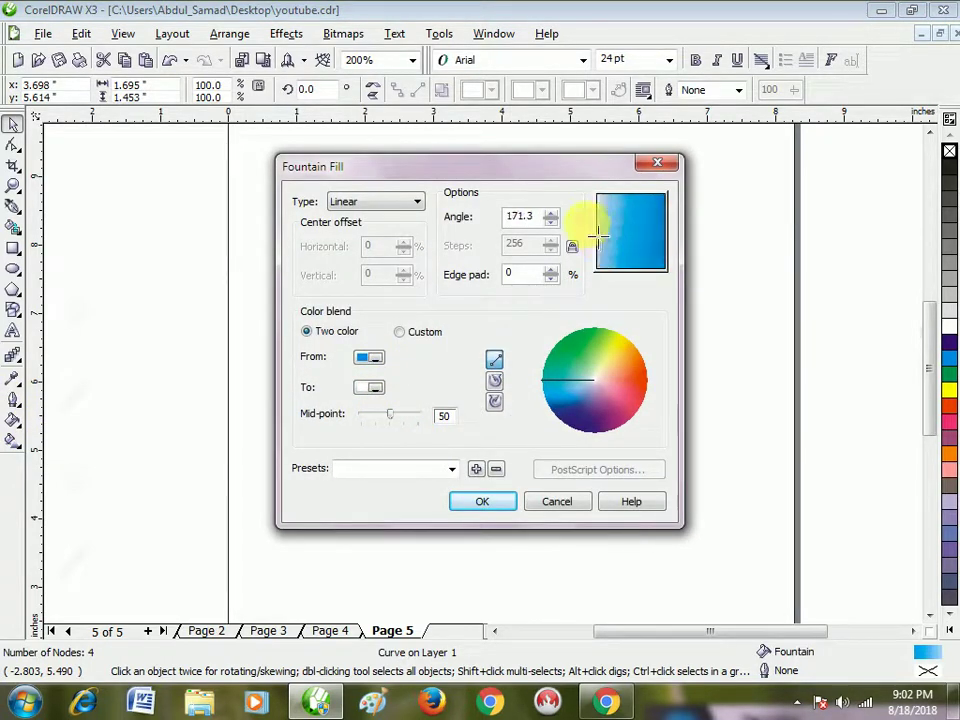
pyautogui.click(490, 517)
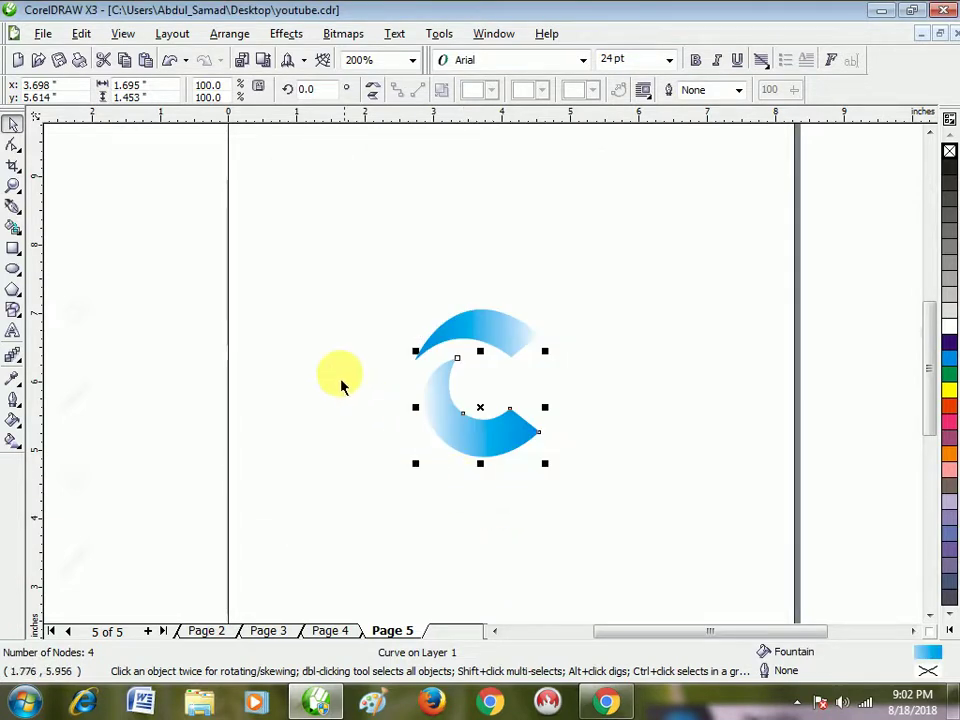
# Step: Select both crescents and move the C logo to the page's upper left area, below the title text
pyautogui.click(418, 445)
pyautogui.scroll(-1, 499, 377)
pyautogui.scroll(1, 446, 317)
pyautogui.moveTo(414, 253); pyautogui.dragTo(639, 544)
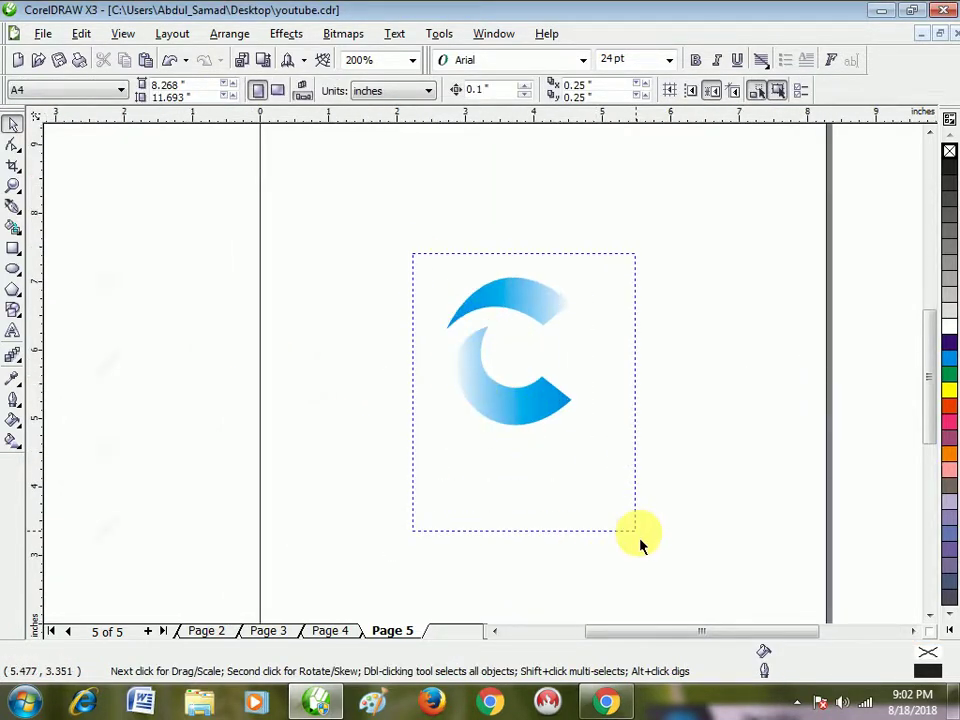
pyautogui.scroll(-1, 484, 388)
pyautogui.moveTo(497, 368); pyautogui.dragTo(422, 276)
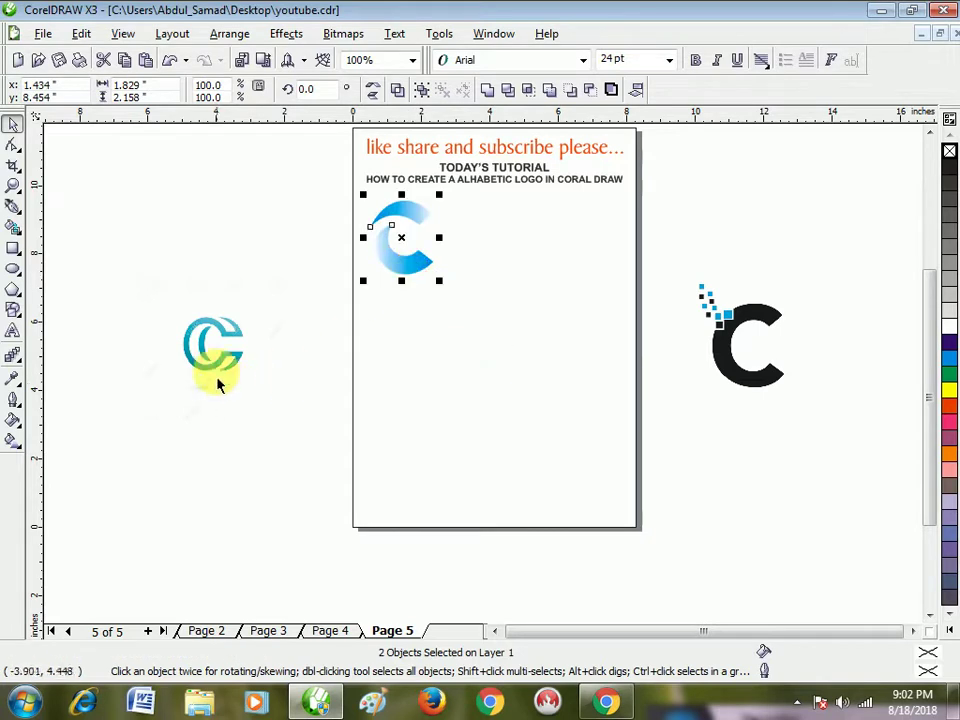
# Step: Move the black C reference image with the blue squares onto the lower middle of the page
pyautogui.moveTo(756, 390); pyautogui.dragTo(478, 455)
pyautogui.scroll(1, 478, 455)
pyautogui.moveTo(481, 410); pyautogui.dragTo(529, 424)
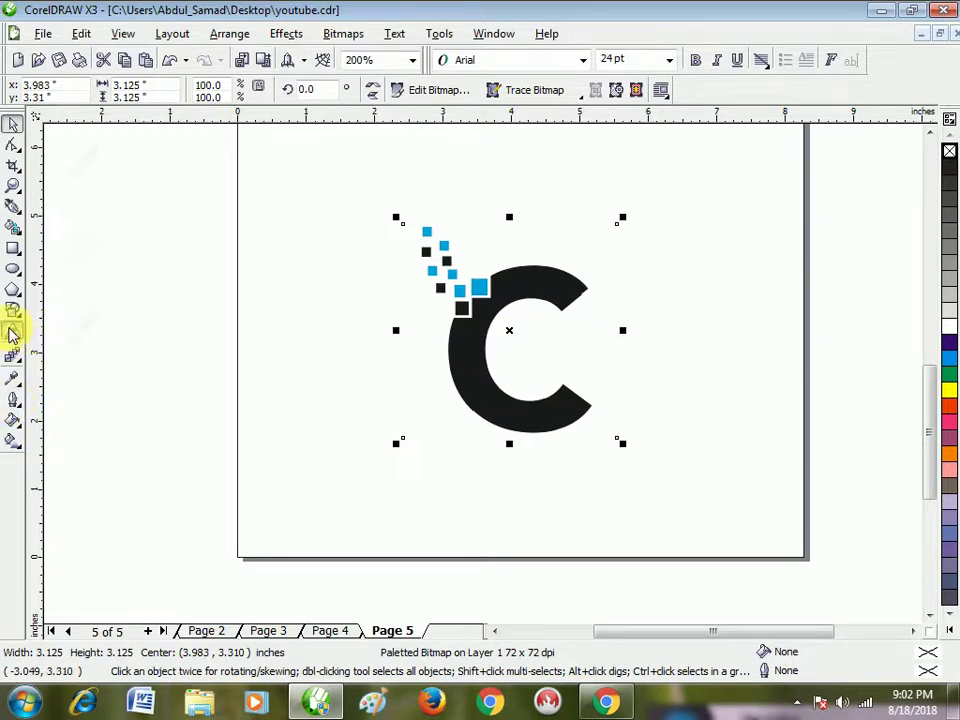
# Step: Add the letter C as artistic text to the left of the reference image and make it bold
pyautogui.click(12, 331)
pyautogui.click(303, 336)
pyautogui.write('C')
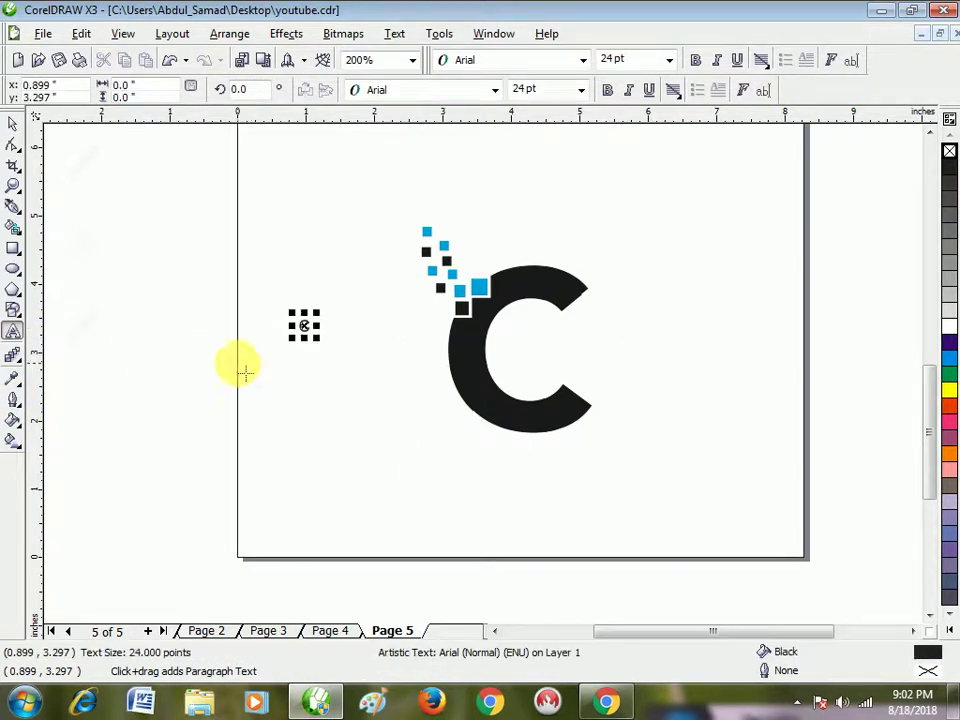
pyautogui.click(12, 123)
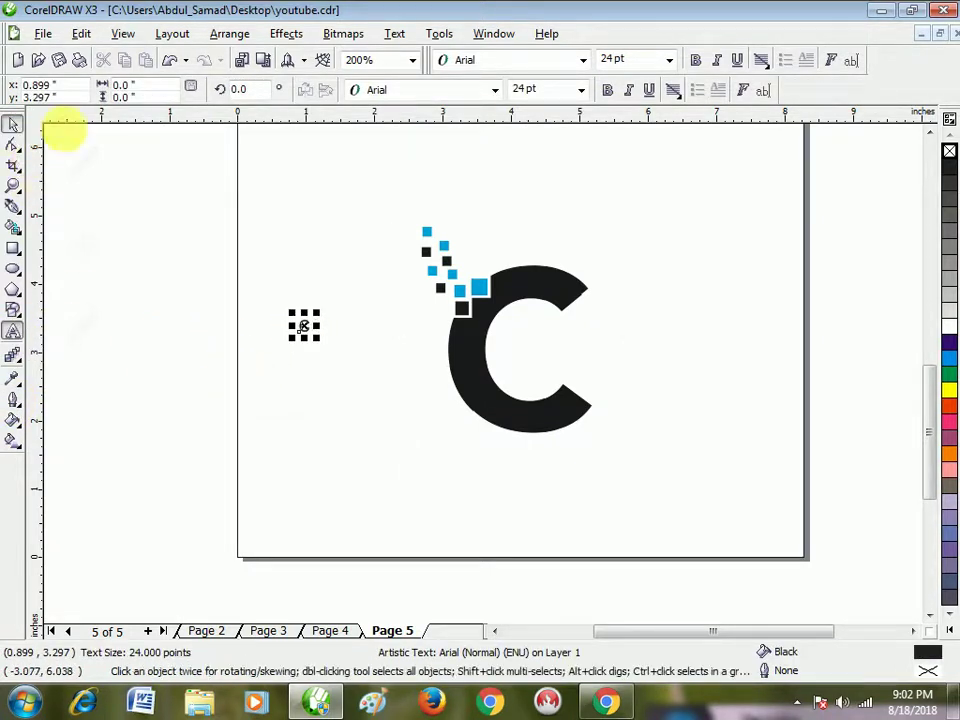
pyautogui.click(607, 89)
# Step: Enlarge the text C to about 321.67 pt to match the reference's height and place it to the right of the reference
pyautogui.moveTo(325, 354); pyautogui.dragTo(410, 438)
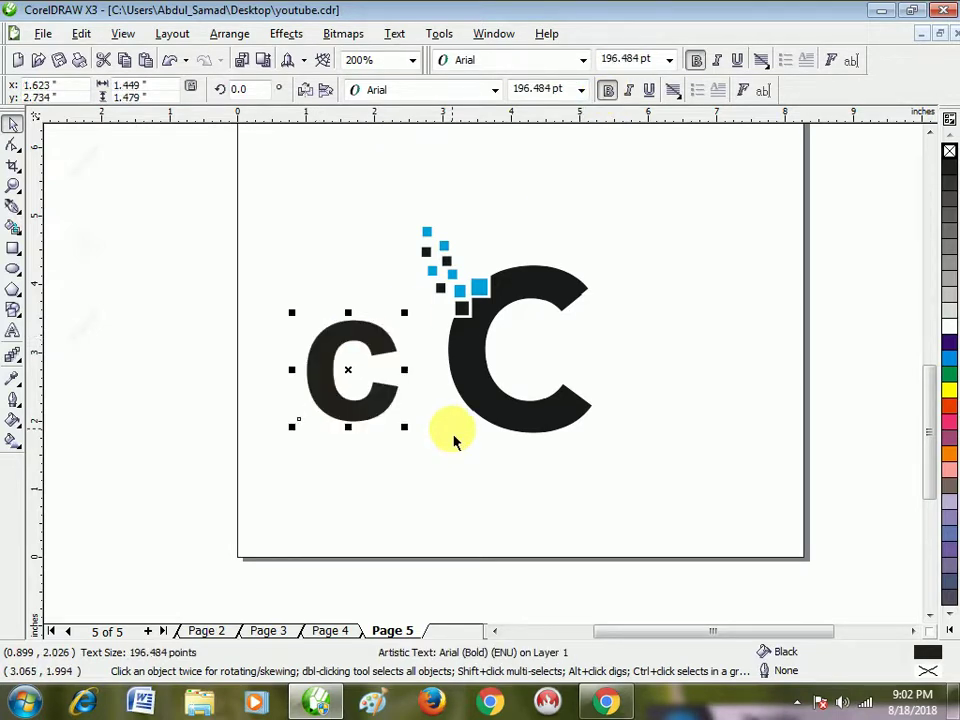
pyautogui.moveTo(375, 396); pyautogui.dragTo(606, 470)
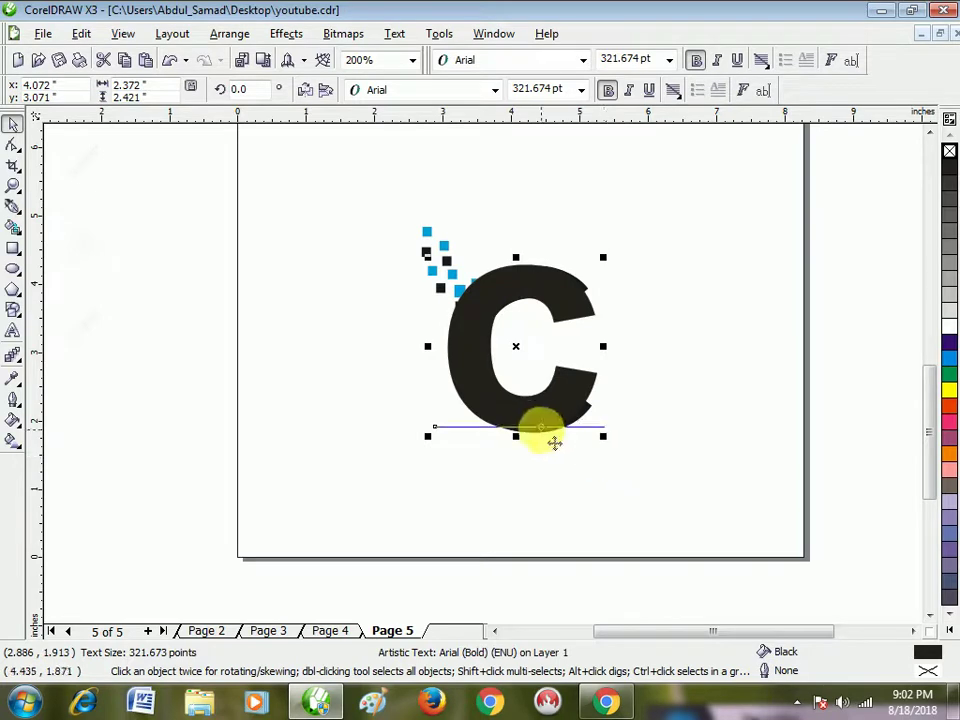
pyautogui.moveTo(553, 441); pyautogui.dragTo(749, 428)
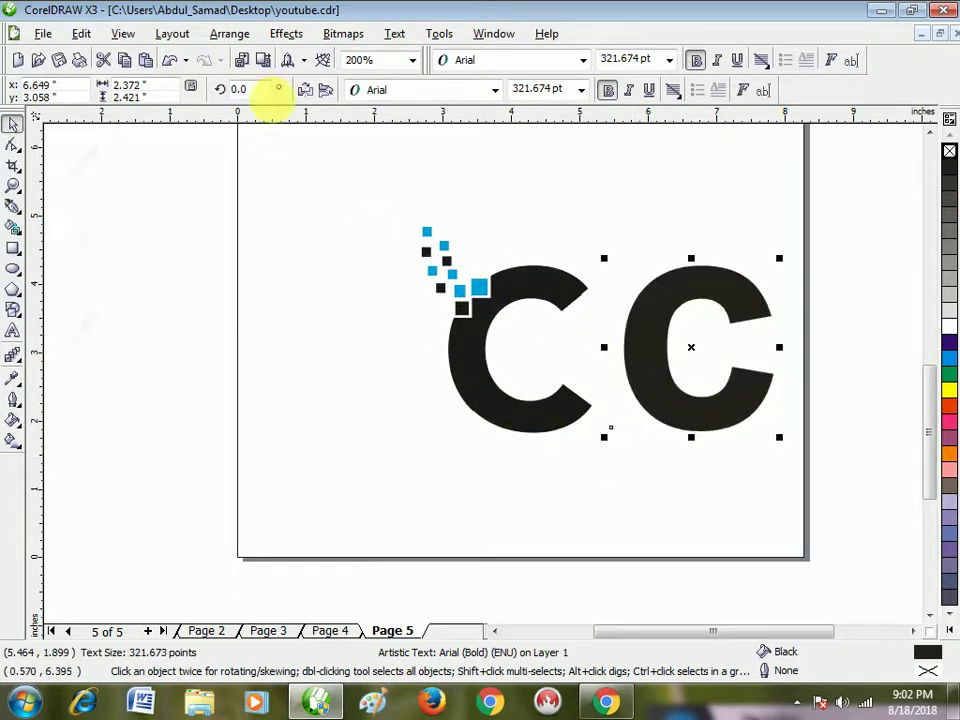
# Step: Try the Bamf Bold font on the text C and undo the font change
pyautogui.click(493, 92)
pyautogui.click(494, 94)
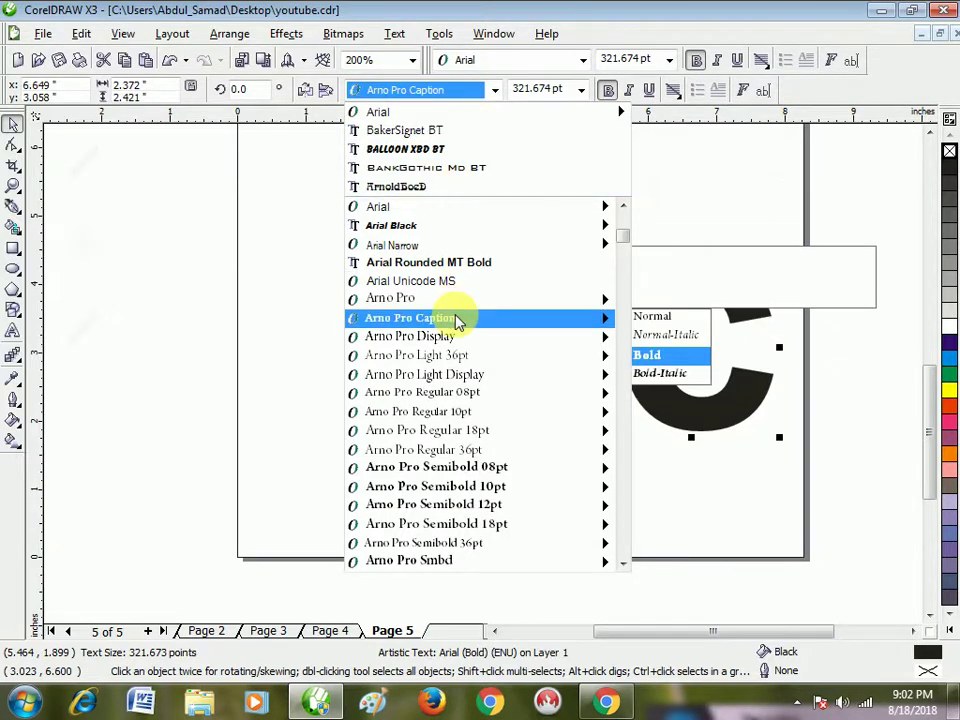
pyautogui.moveTo(458, 298)
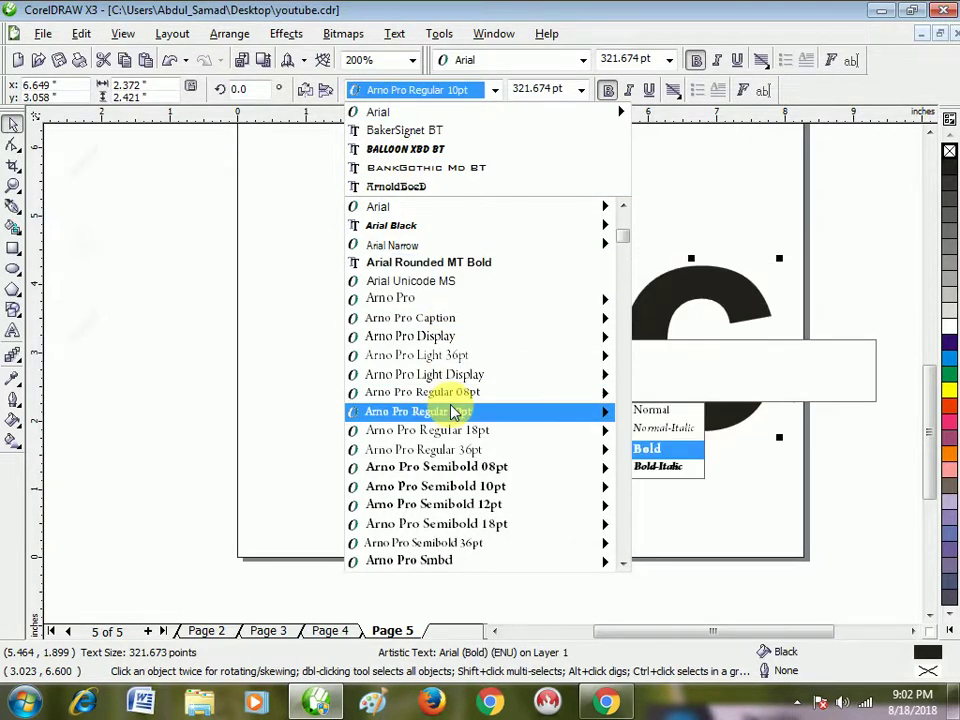
pyautogui.scroll(-4, 463, 373)
pyautogui.scroll(-4, 446, 420)
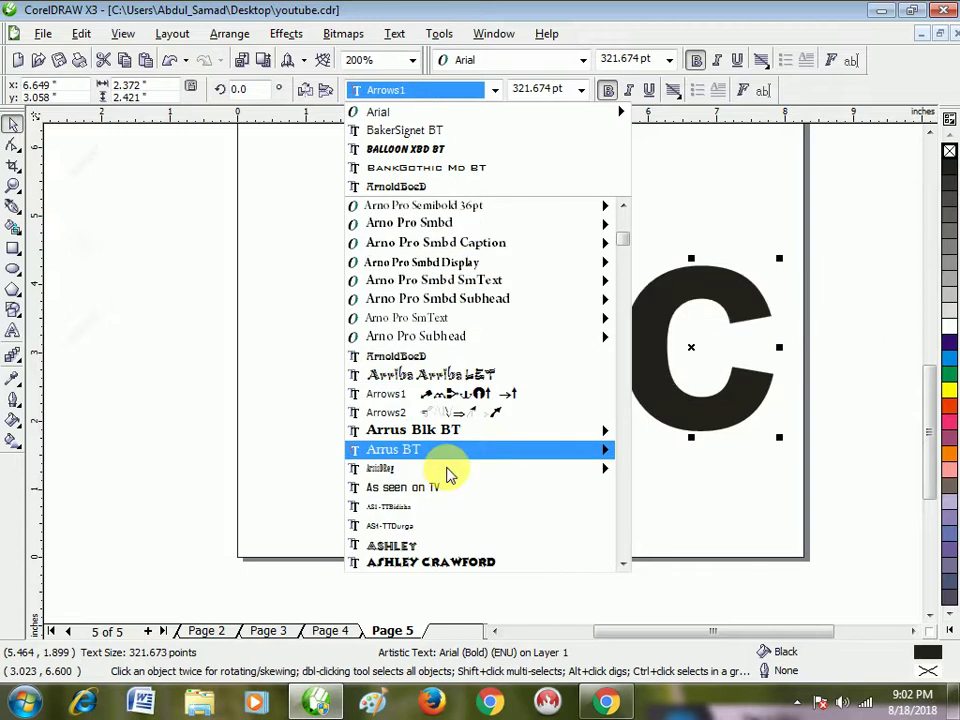
pyautogui.moveTo(446, 362)
pyautogui.scroll(-5, 446, 400)
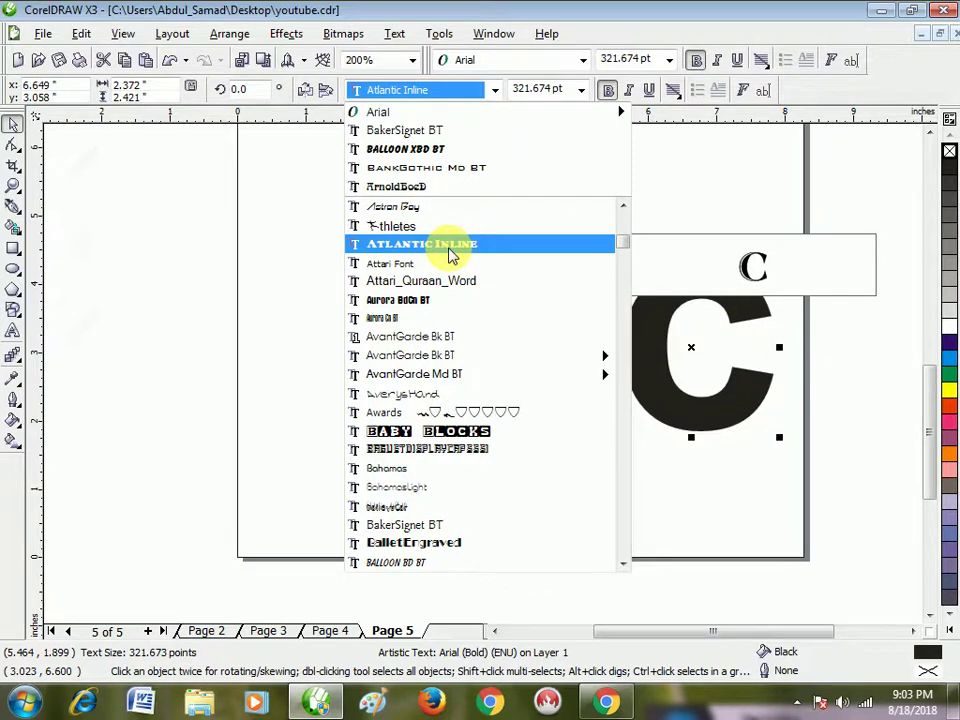
pyautogui.scroll(-3, 450, 411)
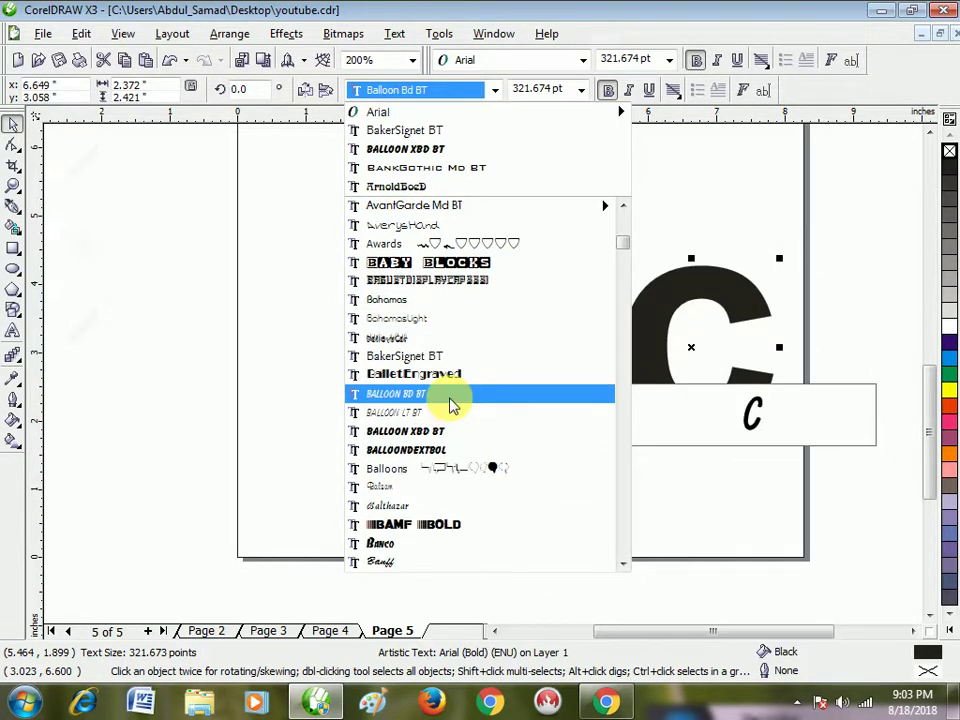
pyautogui.scroll(-3, 450, 405)
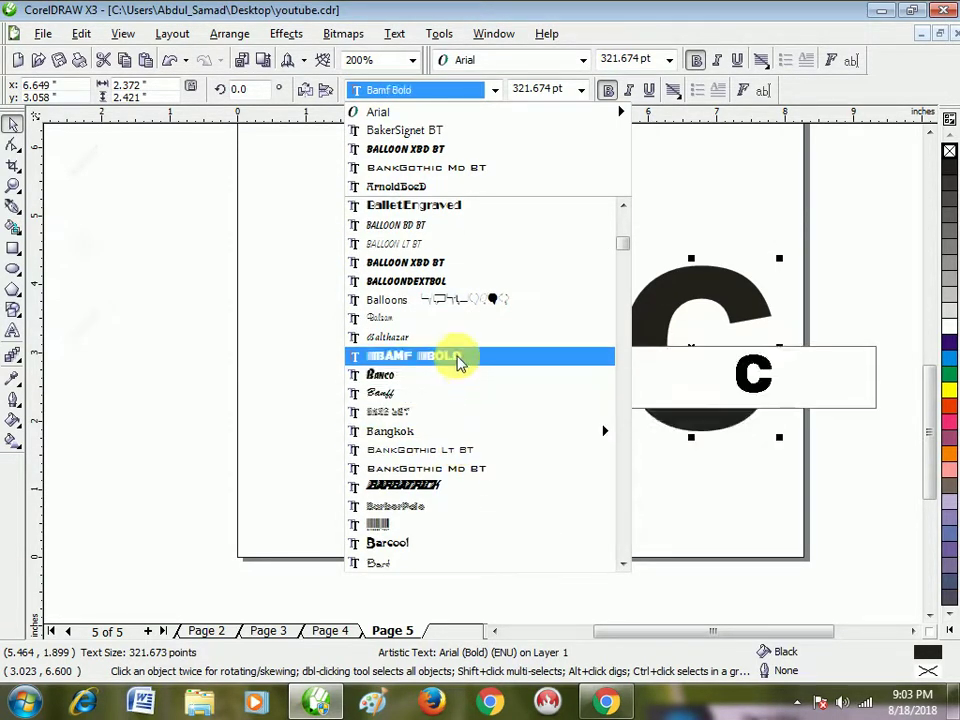
pyautogui.click(457, 360)
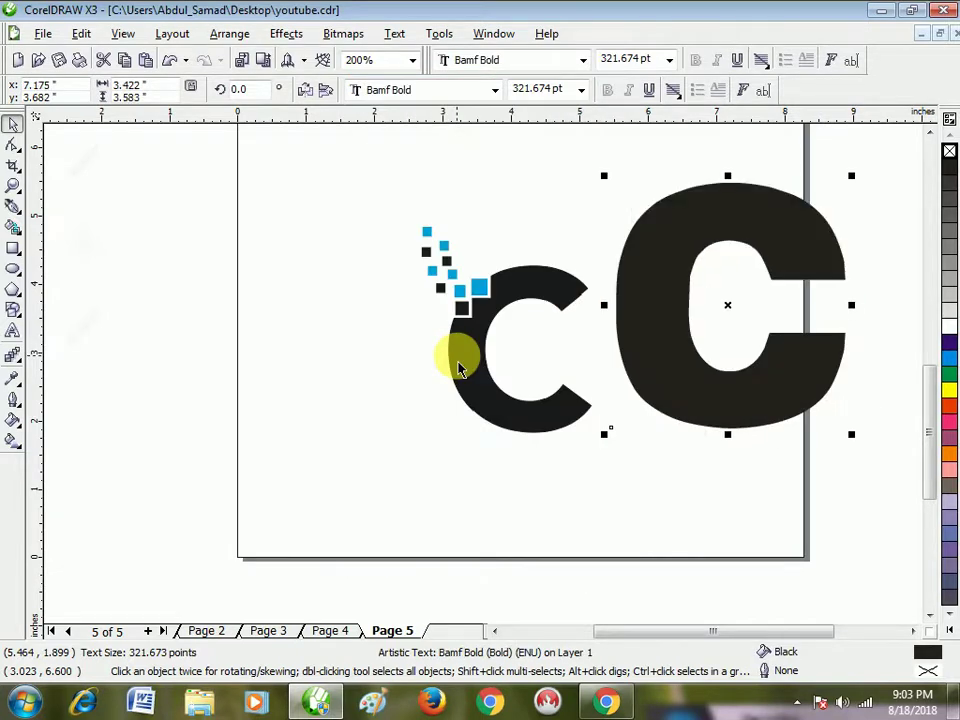
pyautogui.click(508, 501)
pyautogui.hotkey('ctrl', 'z')
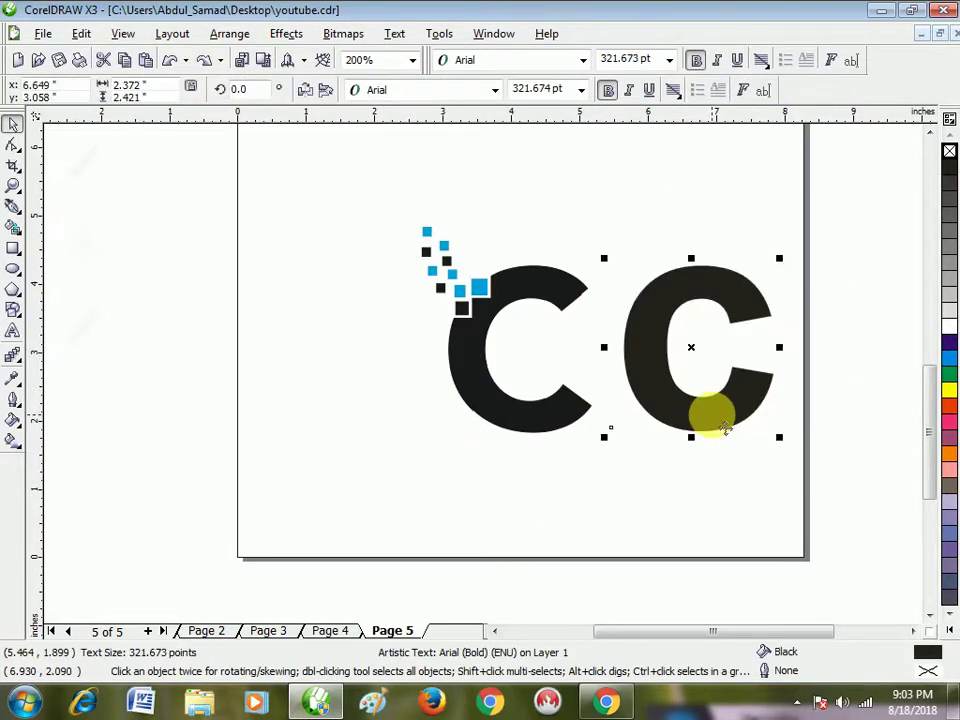
# Step: Change the font of the text C to Bauhaus Md BT in bold
pyautogui.click(655, 458)
pyautogui.scroll(-1, 560, 400)
pyautogui.scroll(1, 484, 334)
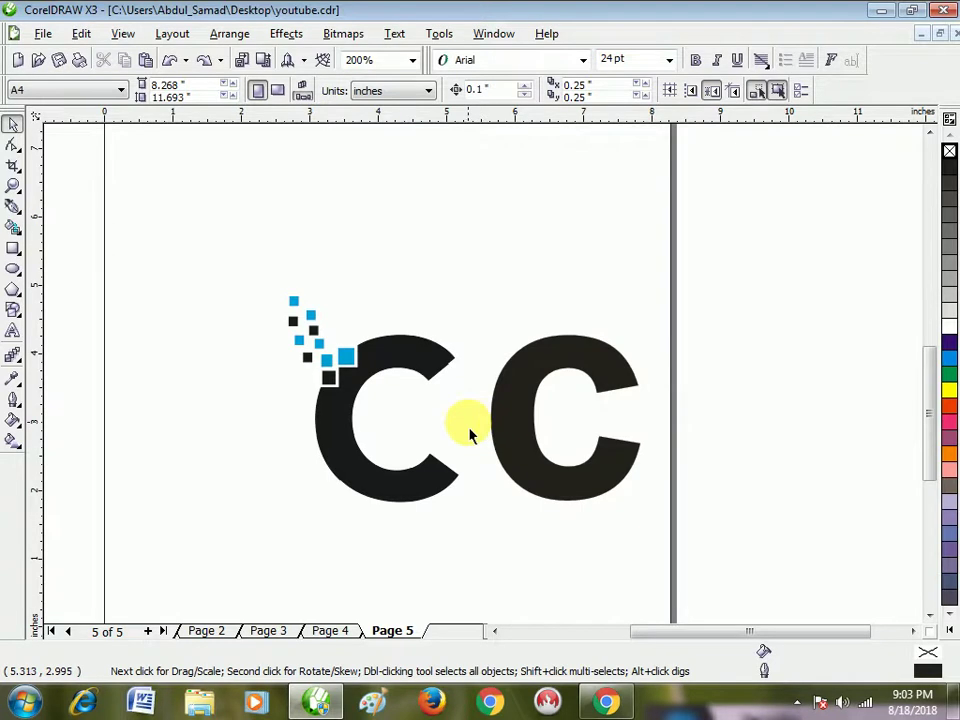
pyautogui.click(505, 398)
pyautogui.click(495, 91)
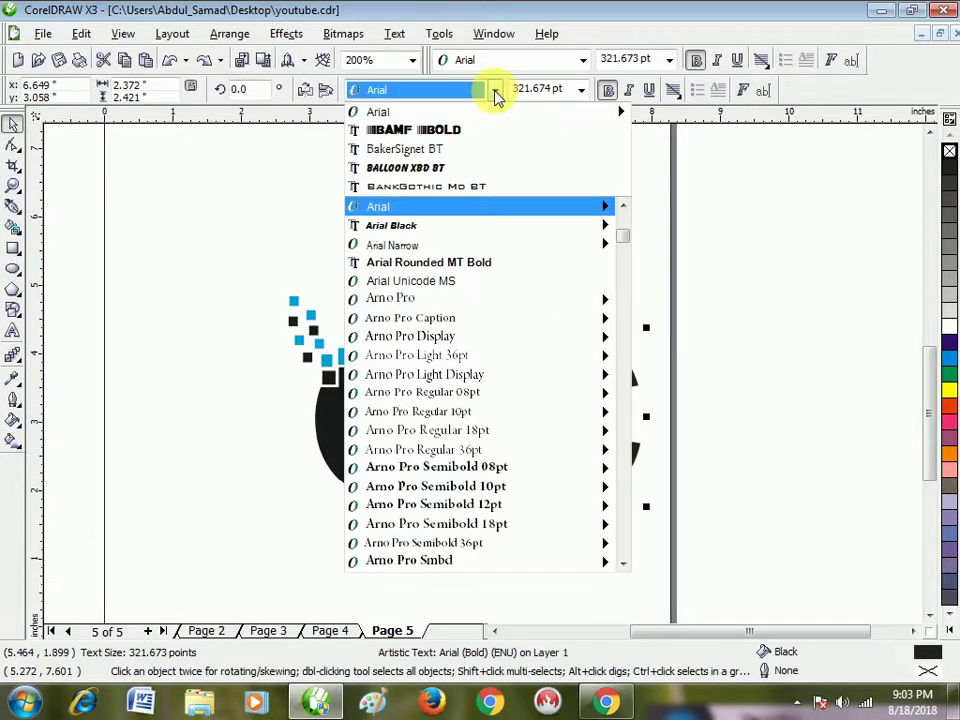
pyautogui.scroll(-8, 456, 435)
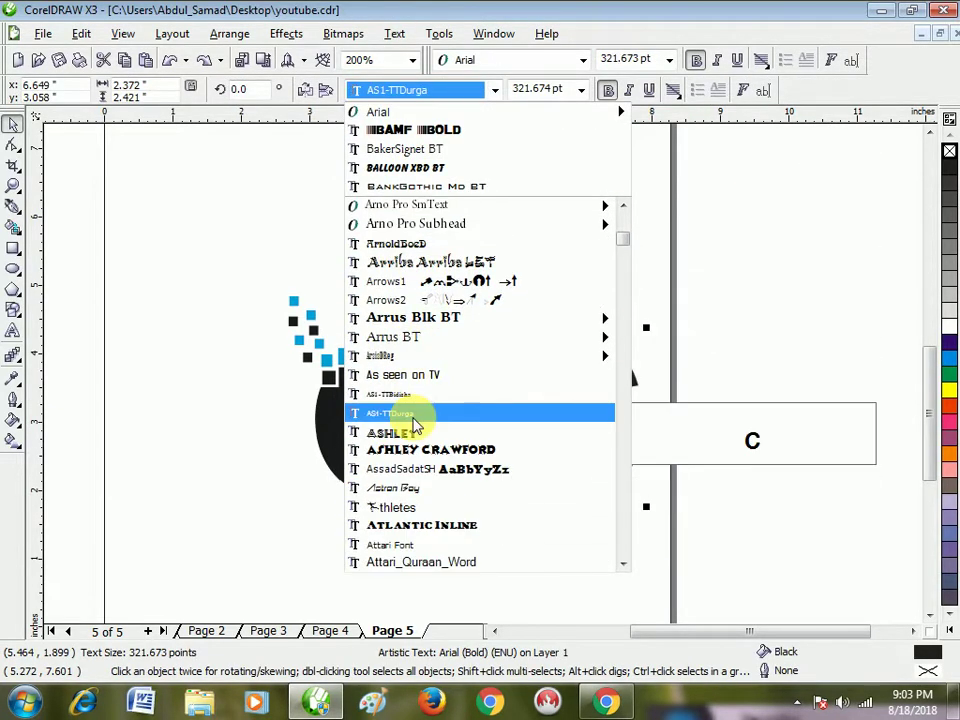
pyautogui.scroll(-5, 415, 425)
pyautogui.moveTo(408, 356)
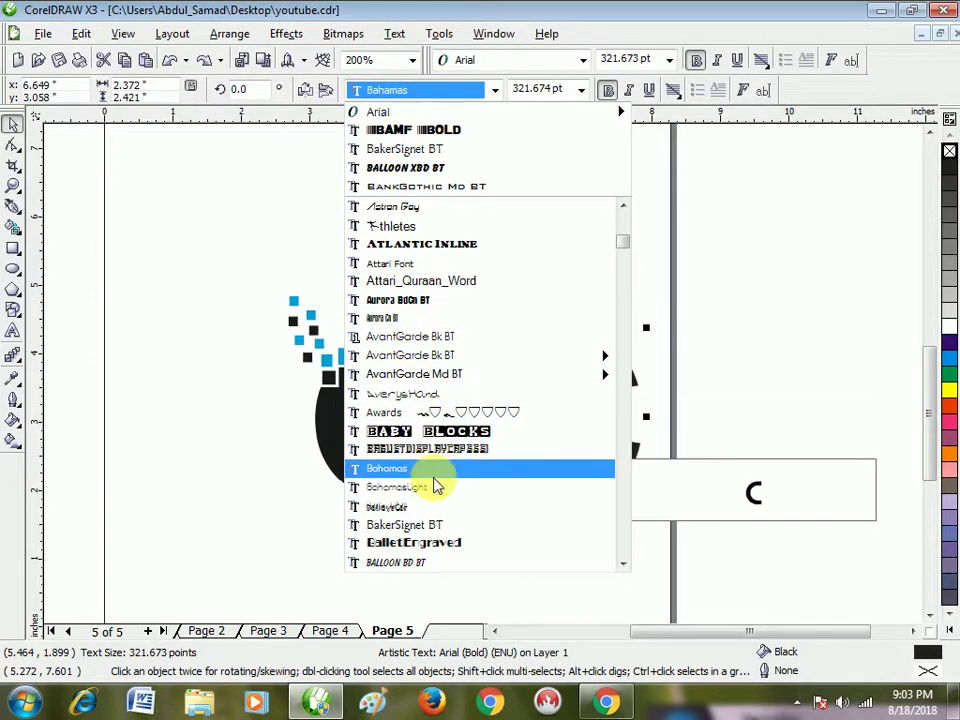
pyautogui.scroll(-5, 433, 480)
pyautogui.scroll(-5, 439, 456)
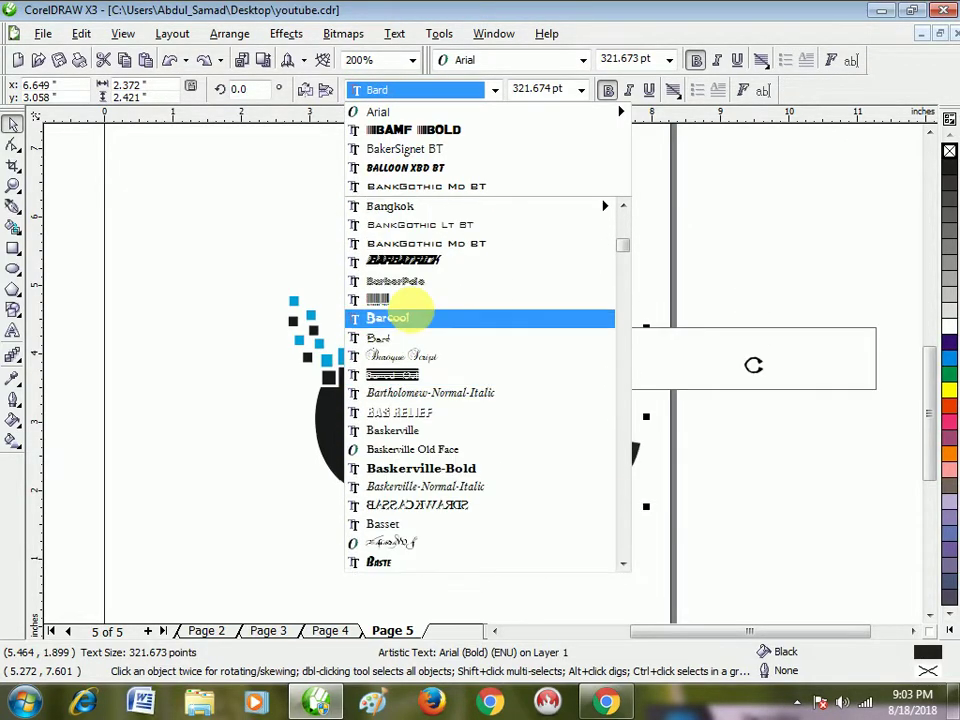
pyautogui.scroll(-2, 427, 367)
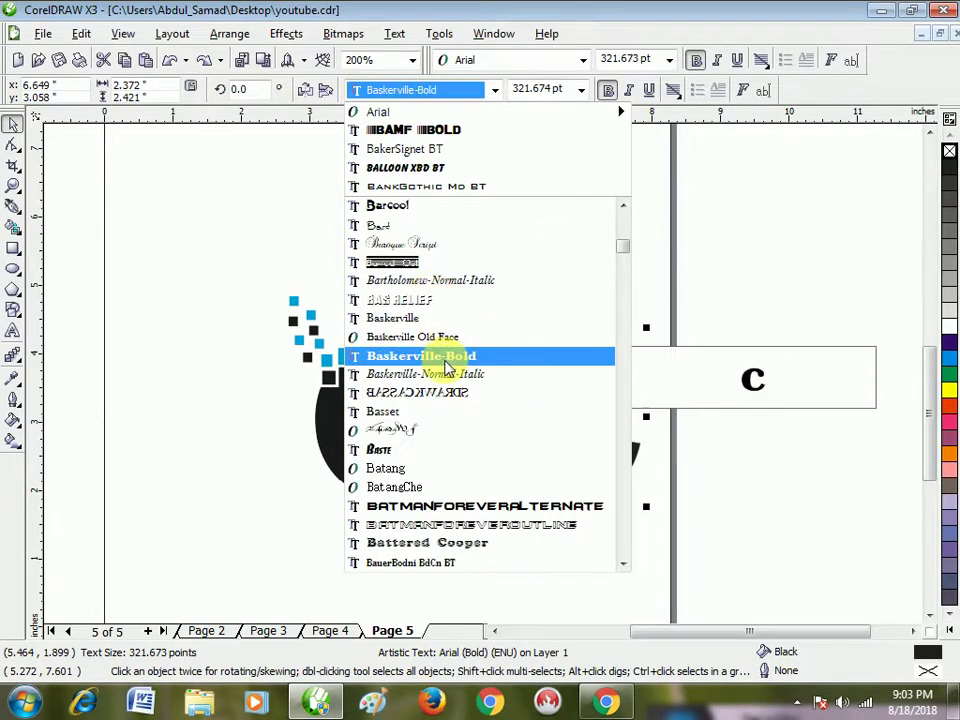
pyautogui.scroll(-4, 430, 364)
pyautogui.scroll(-3, 440, 356)
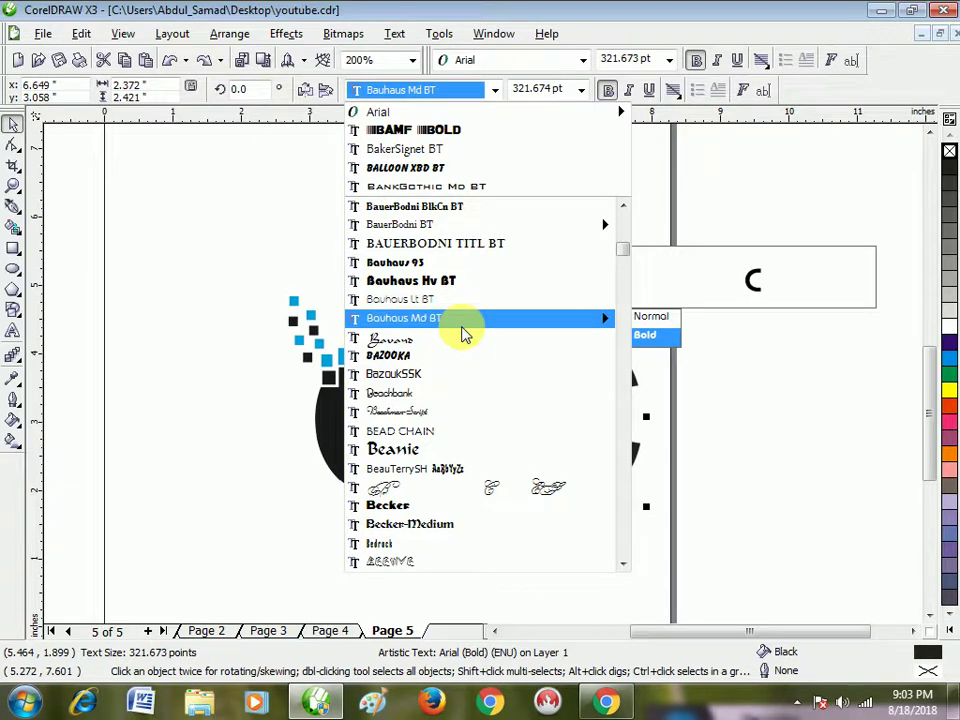
pyautogui.click(466, 330)
pyautogui.click(520, 325)
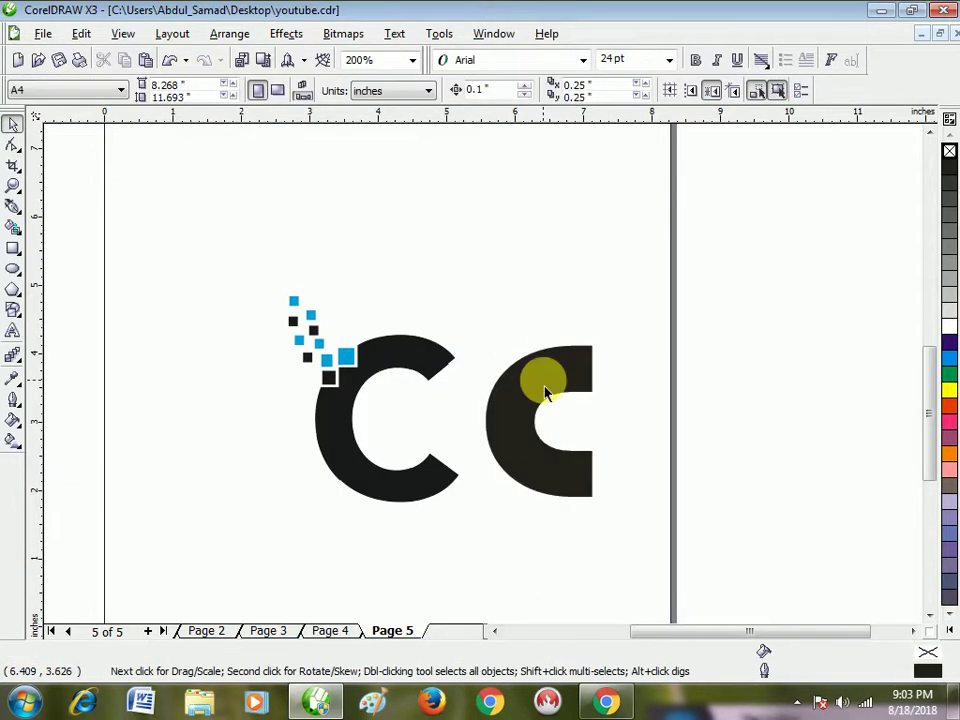
# Step: Try the Calligraph421 BT font on the text C and undo the font change
pyautogui.click(556, 393)
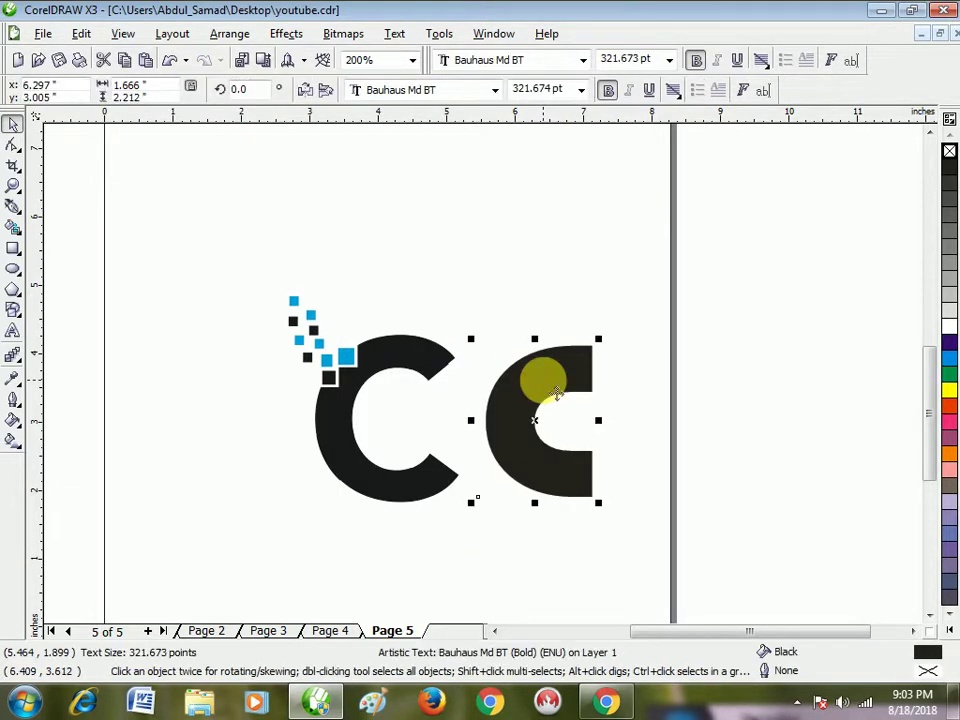
pyautogui.click(494, 90)
pyautogui.scroll(-6, 455, 375)
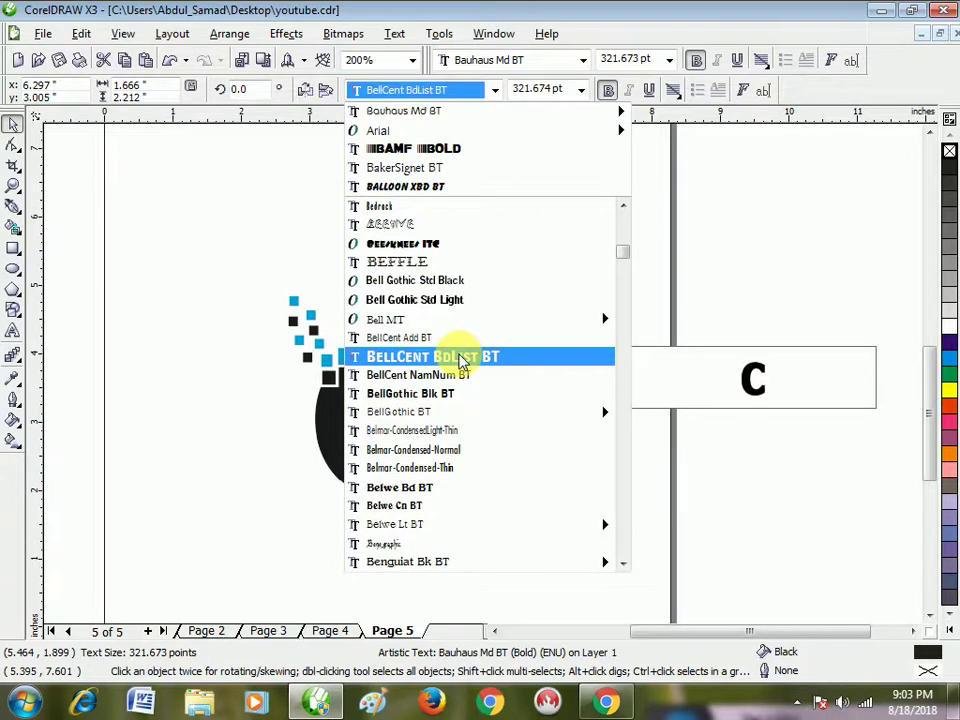
pyautogui.scroll(-5, 460, 364)
pyautogui.scroll(-3, 470, 340)
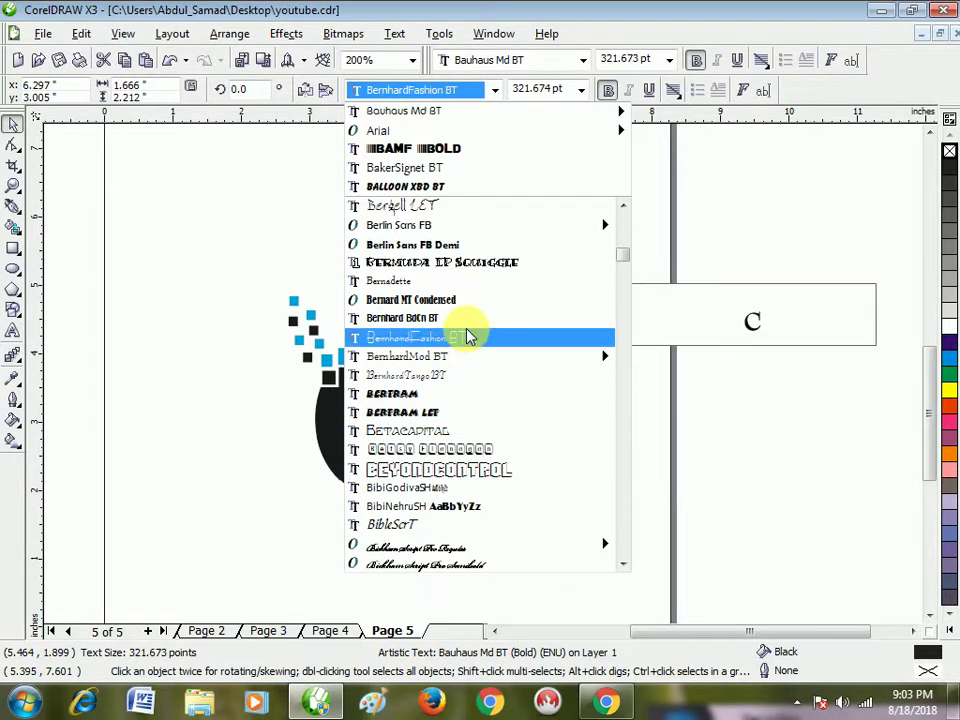
pyautogui.scroll(-5, 468, 360)
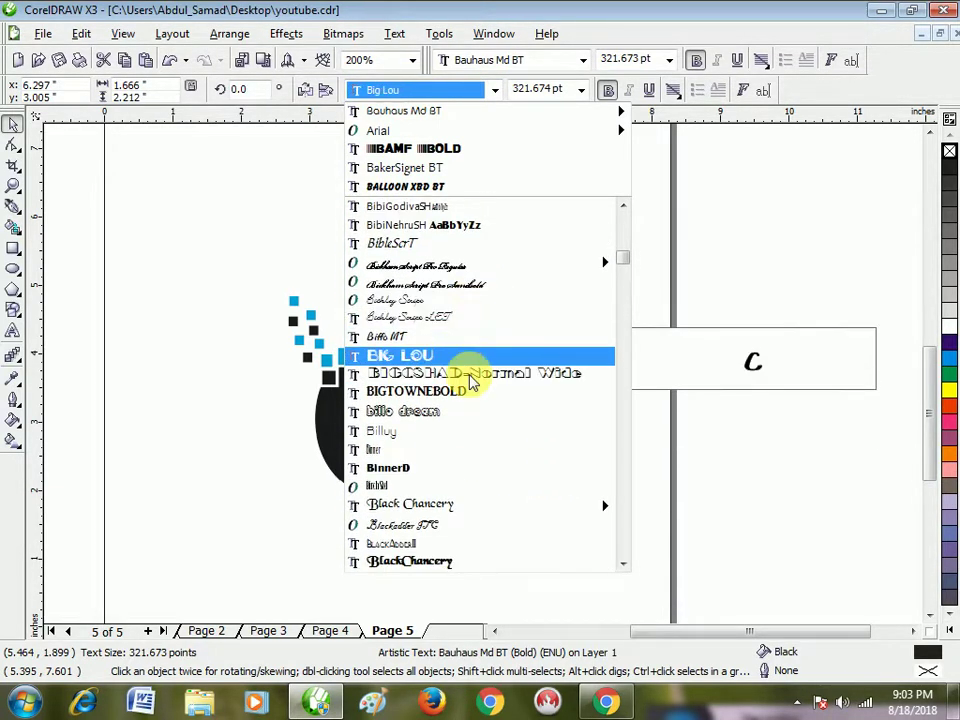
pyautogui.scroll(-6, 470, 385)
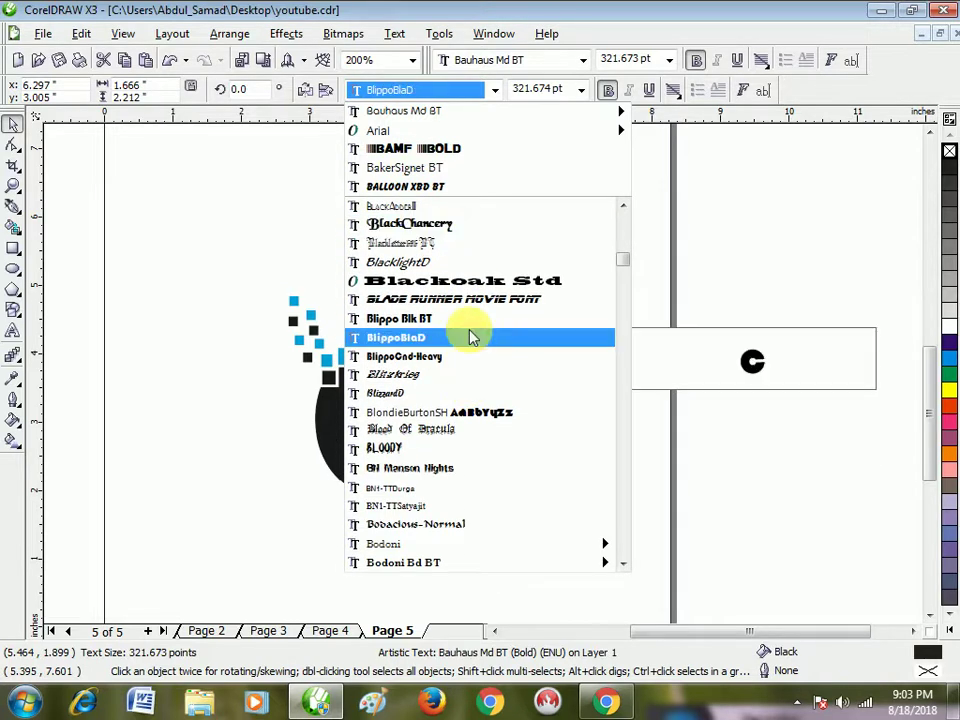
pyautogui.scroll(-10, 472, 337)
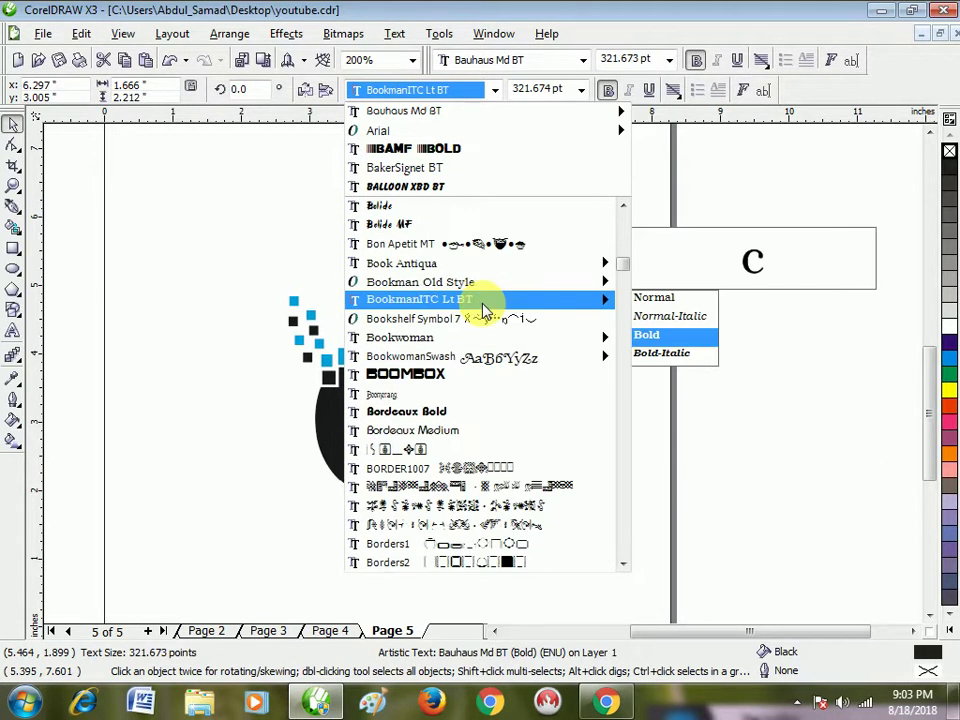
pyautogui.scroll(-5, 484, 422)
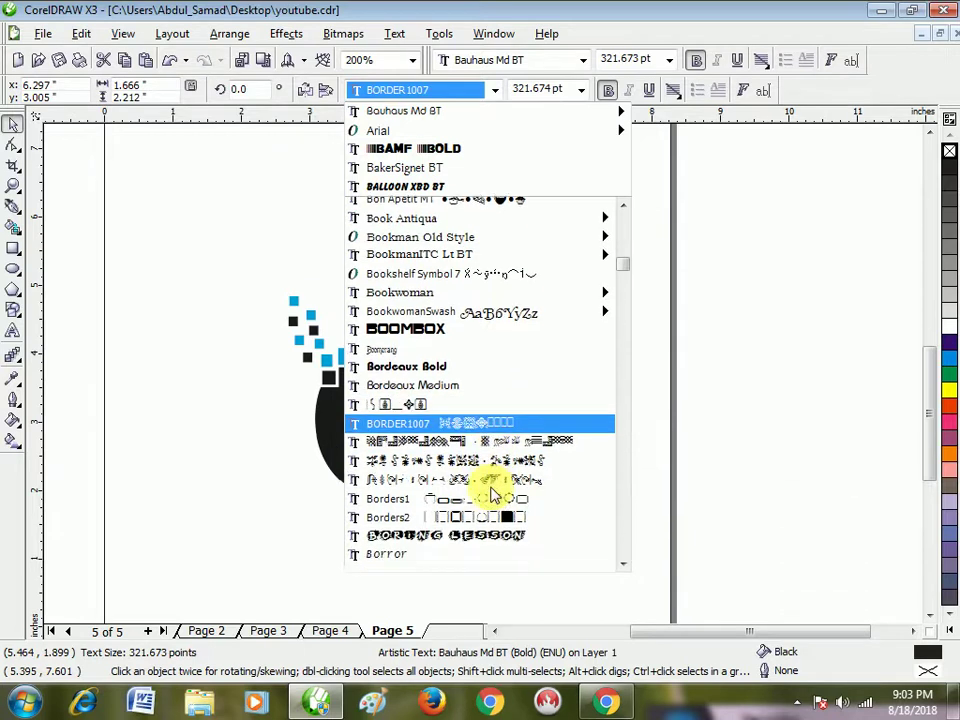
pyautogui.scroll(-6, 485, 430)
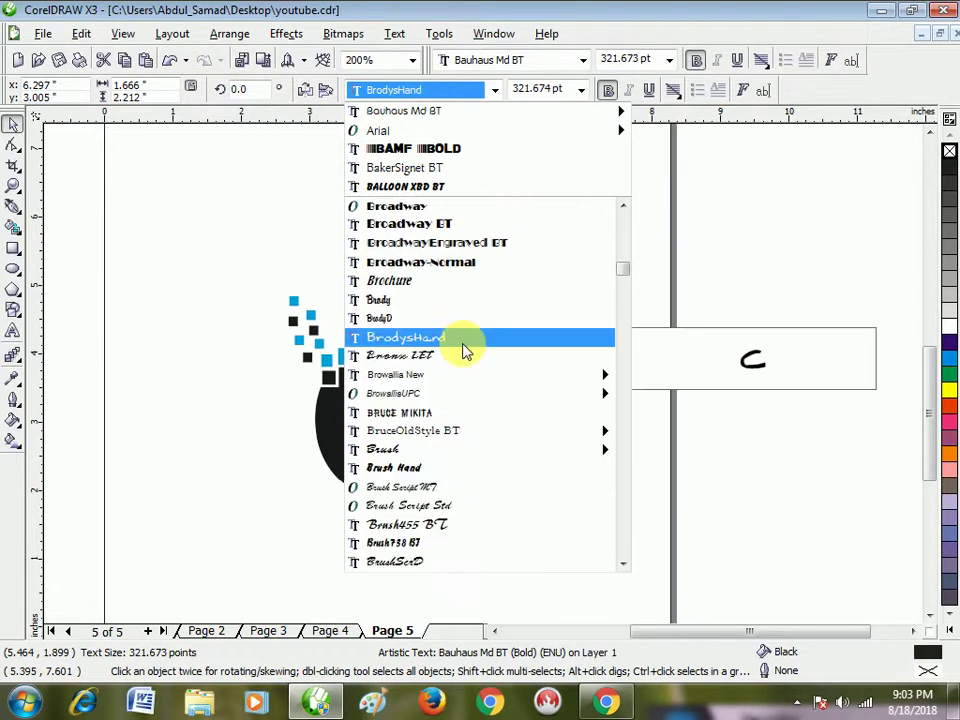
pyautogui.scroll(-5, 467, 362)
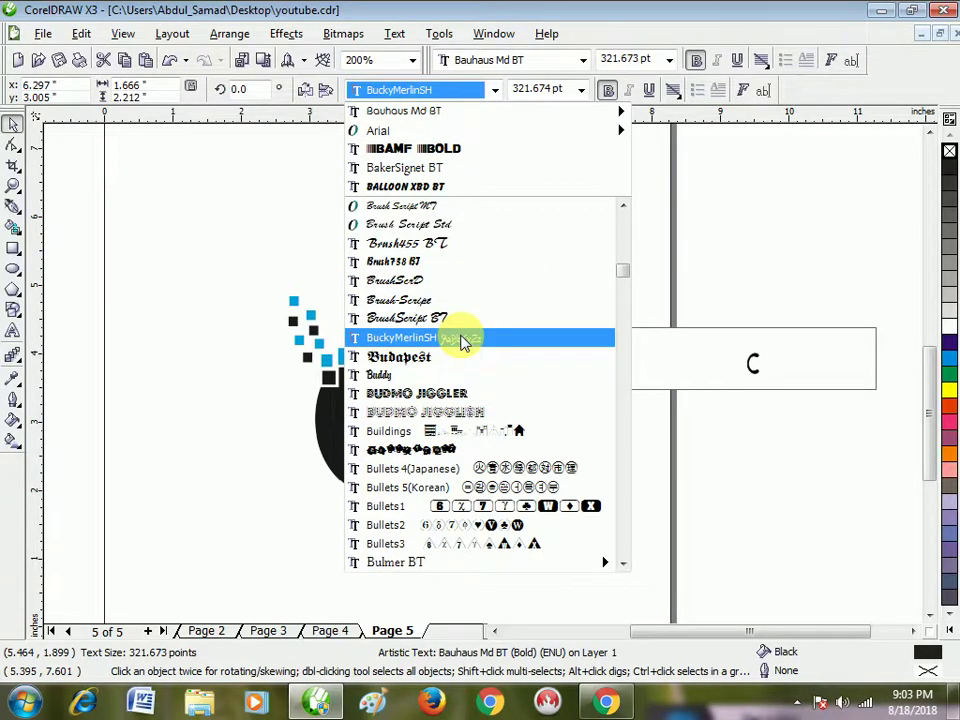
pyautogui.scroll(-10, 462, 341)
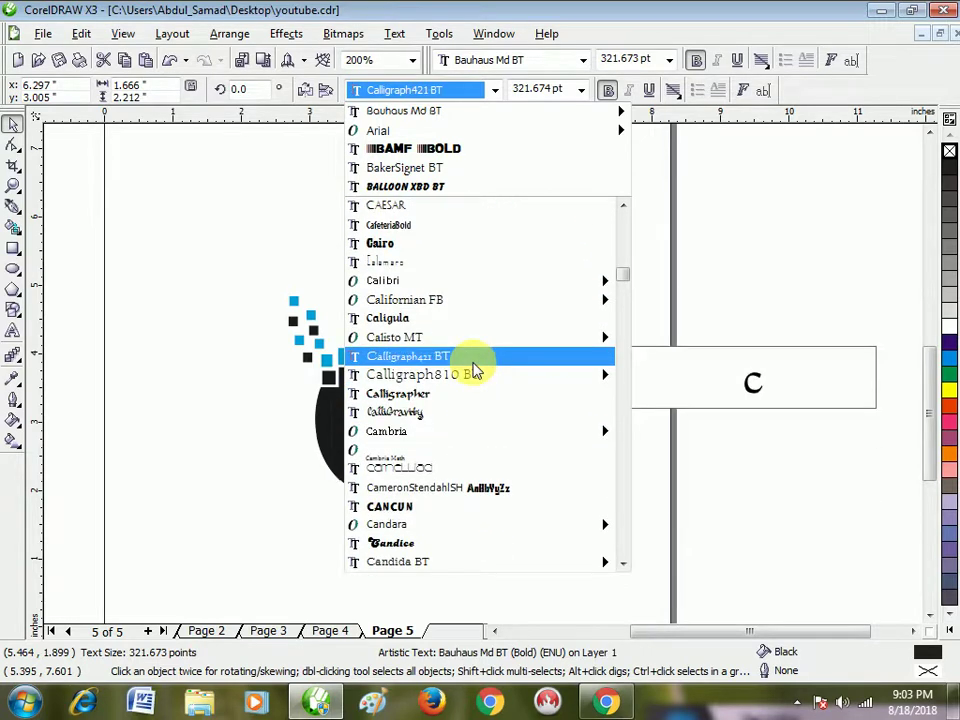
pyautogui.click(472, 360)
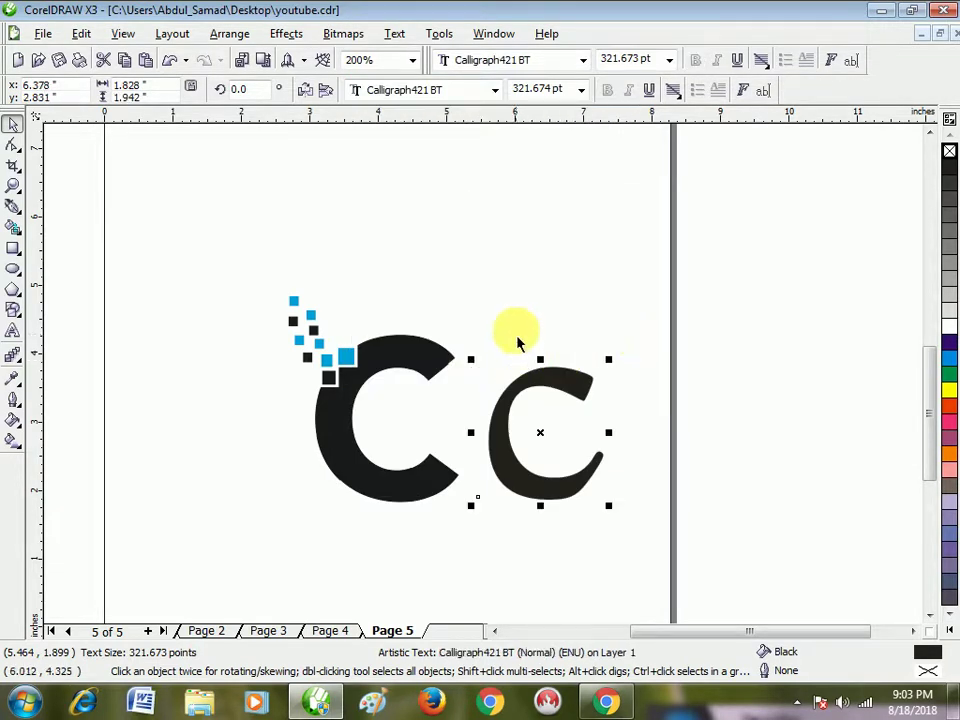
pyautogui.click(530, 397)
pyautogui.hotkey('ctrl', 'z')
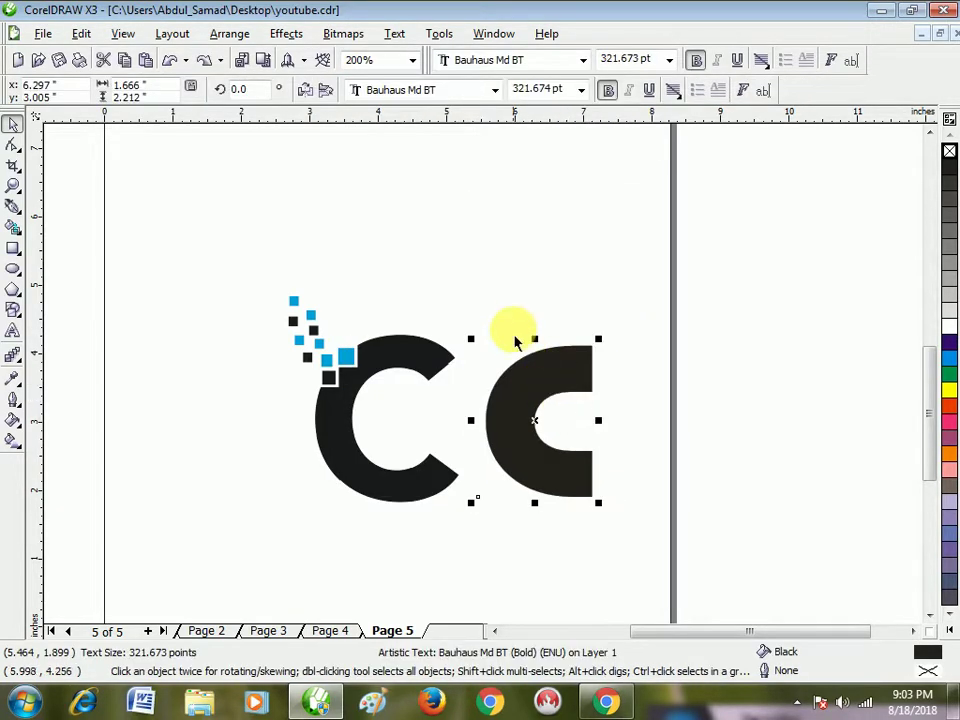
# Step: Undo the Bauhaus Md BT font change on the text C and deselect it
pyautogui.hotkey('ctrl', 'z')
pyautogui.click(546, 428)
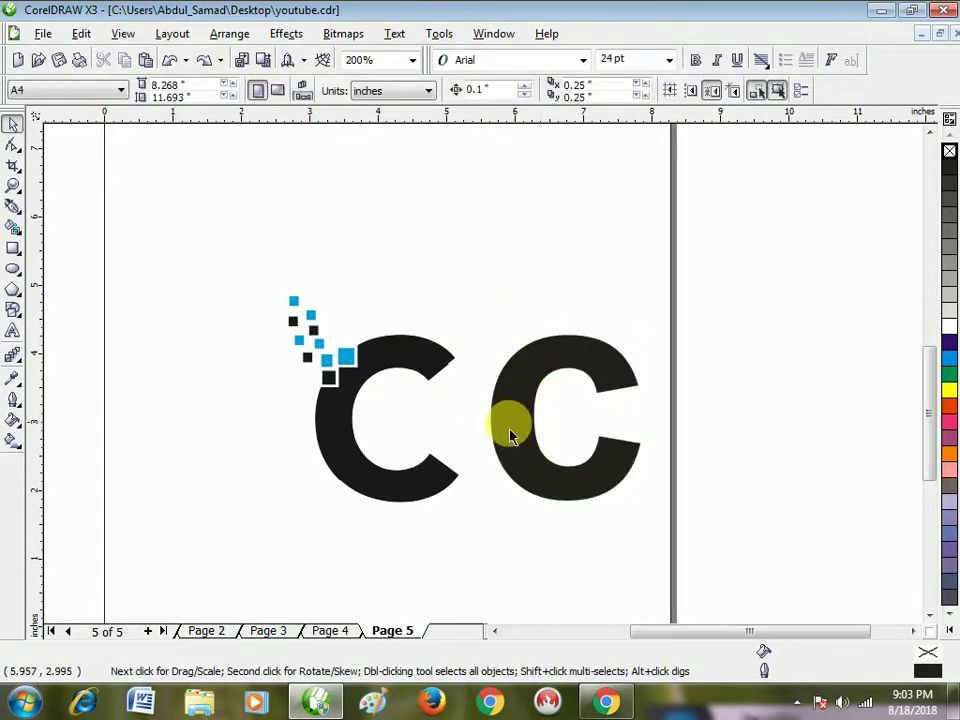
# Step: Draw a square about 0.147 inches wide over the topmost blue square of the reference image and fill it with cyan
pyautogui.scroll(-2, 510, 435)
pyautogui.scroll(2, 499, 343)
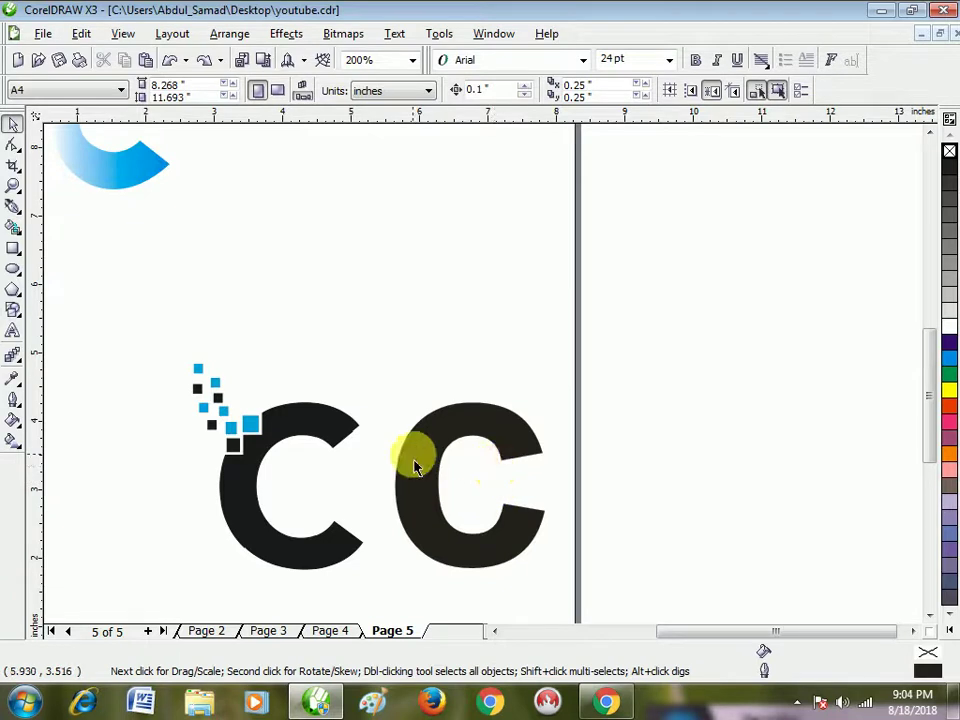
pyautogui.click(350, 428)
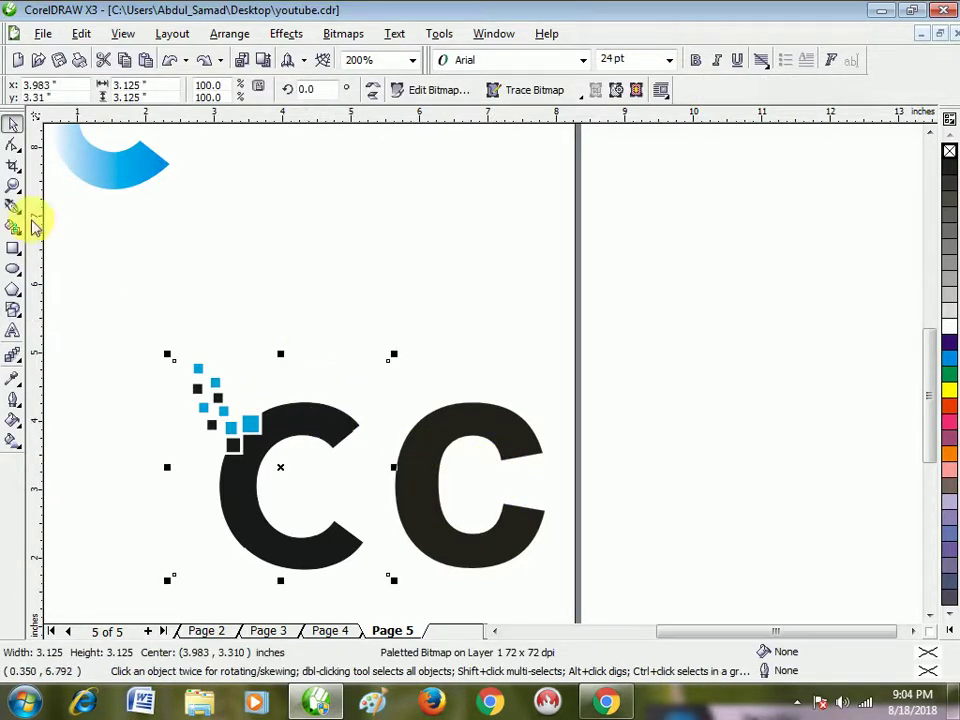
pyautogui.click(14, 249)
pyautogui.scroll(1, 219, 396)
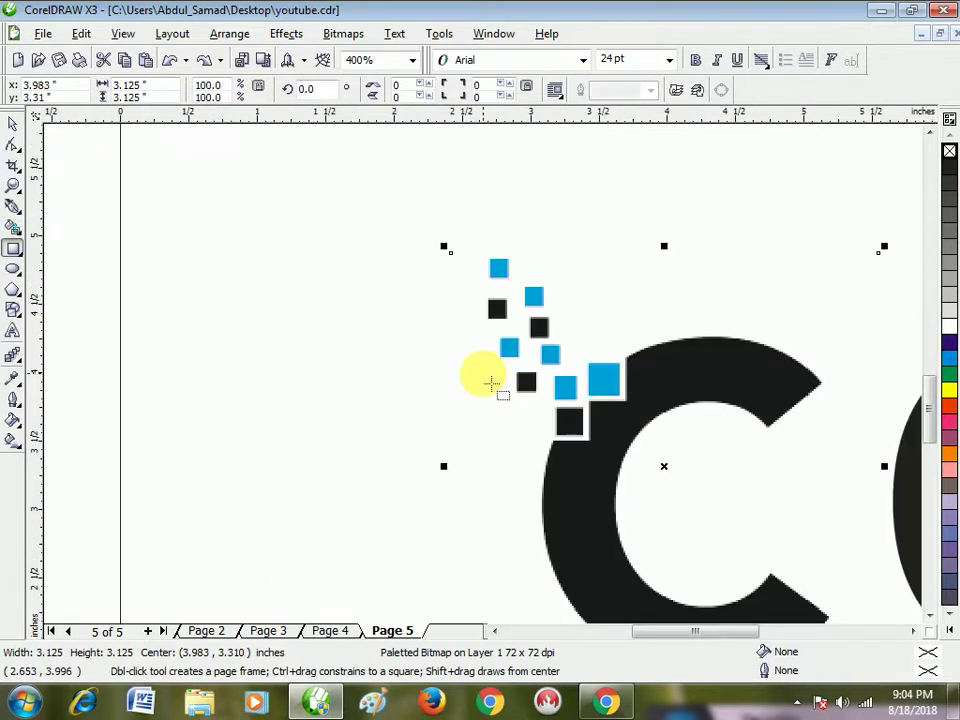
pyautogui.scroll(1, 489, 381)
pyautogui.scroll(-2, 521, 357)
pyautogui.scroll(2, 491, 381)
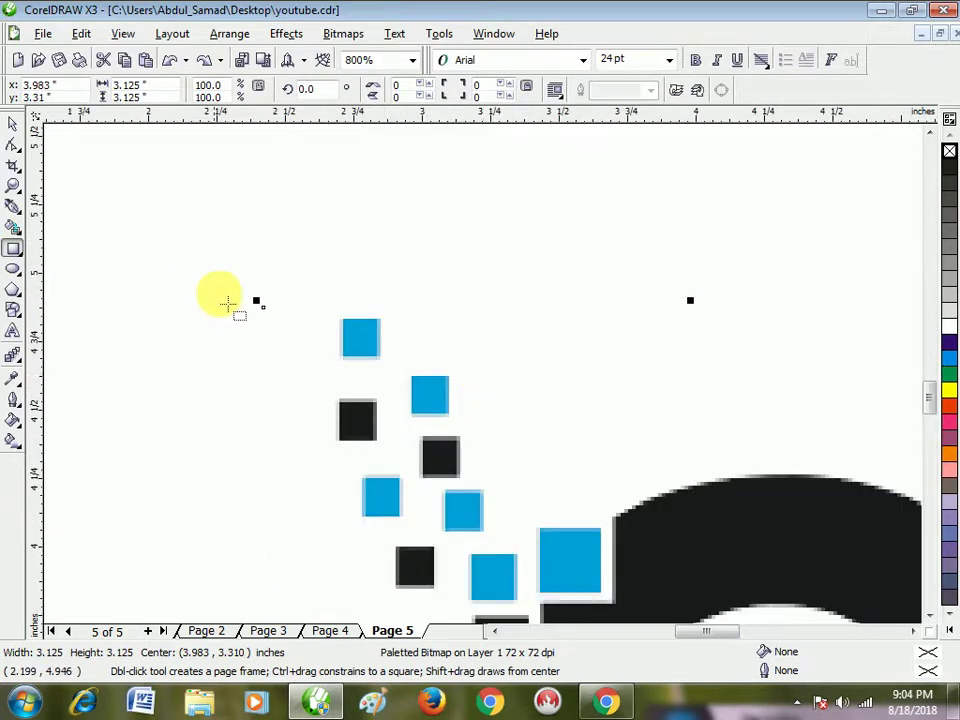
pyautogui.moveTo(342, 321); pyautogui.dragTo(386, 365)
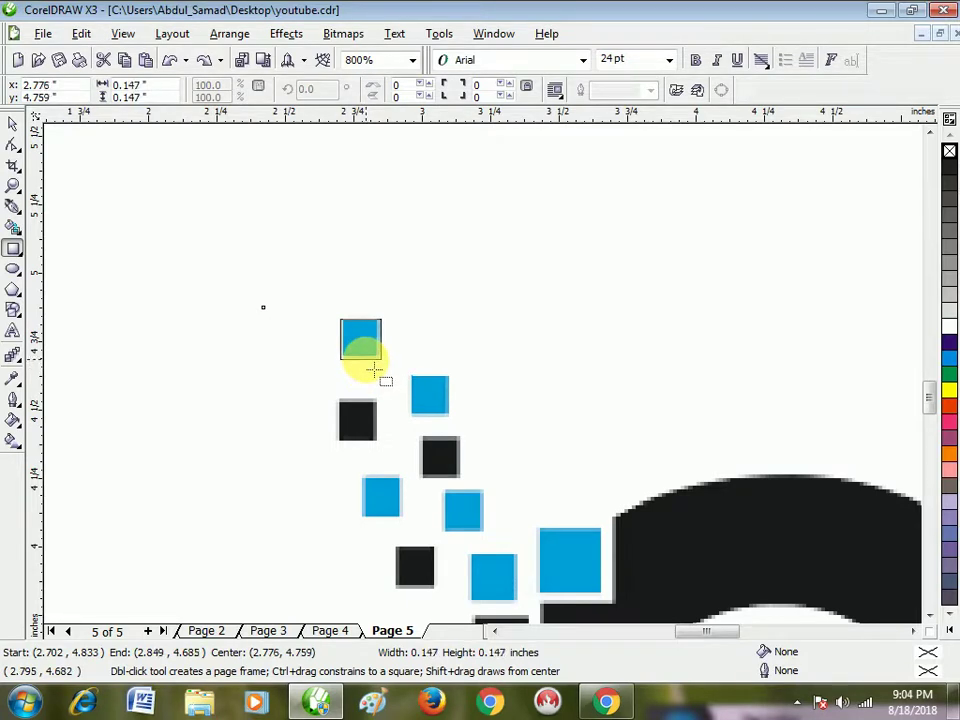
pyautogui.moveTo(373, 369); pyautogui.dragTo(375, 368)
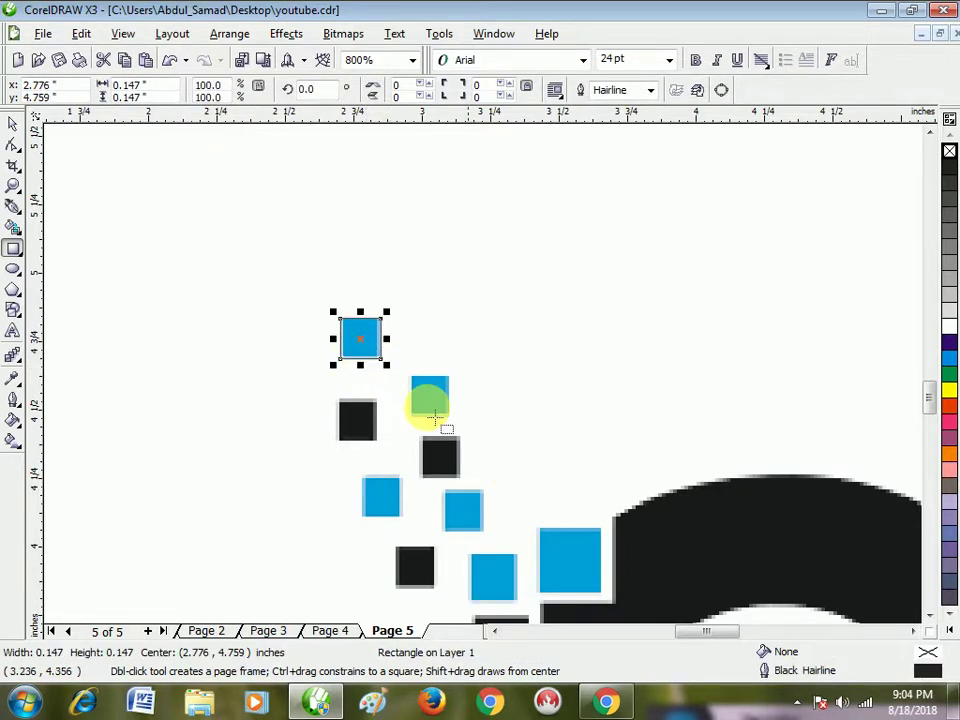
pyautogui.click(13, 124)
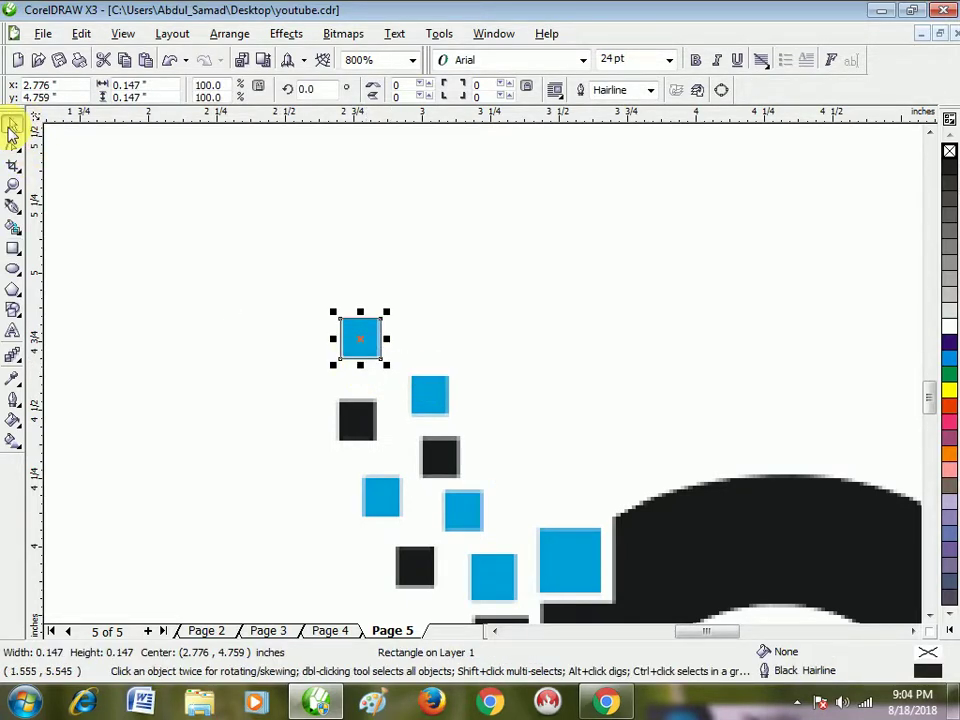
pyautogui.click(946, 360)
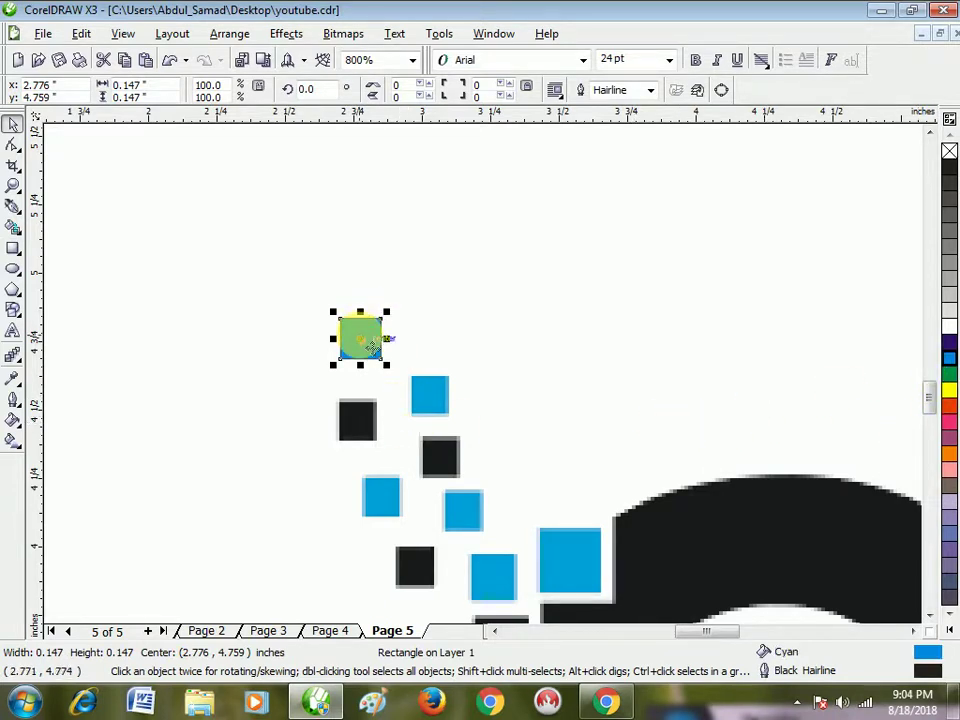
# Step: Copy the cyan square onto the black reference square below it and fill the copy with black
pyautogui.moveTo(370, 352); pyautogui.dragTo(372, 430)
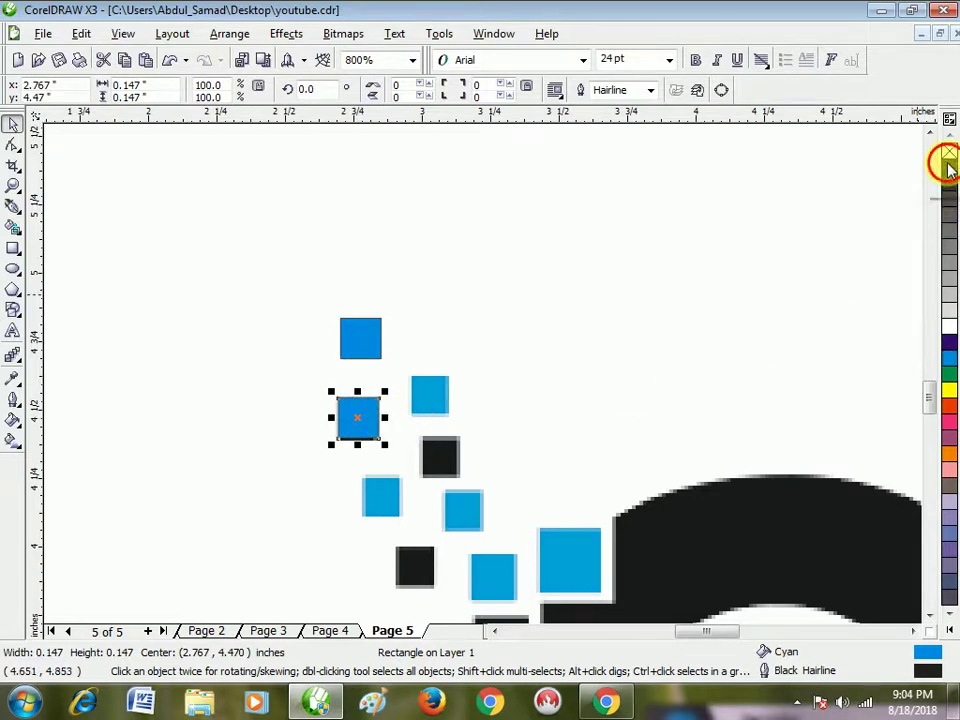
pyautogui.click(948, 166)
pyautogui.click(407, 423)
# Step: Place copies of the cyan square over the remaining small blue squares of the reference image
pyautogui.moveTo(364, 339); pyautogui.dragTo(435, 410)
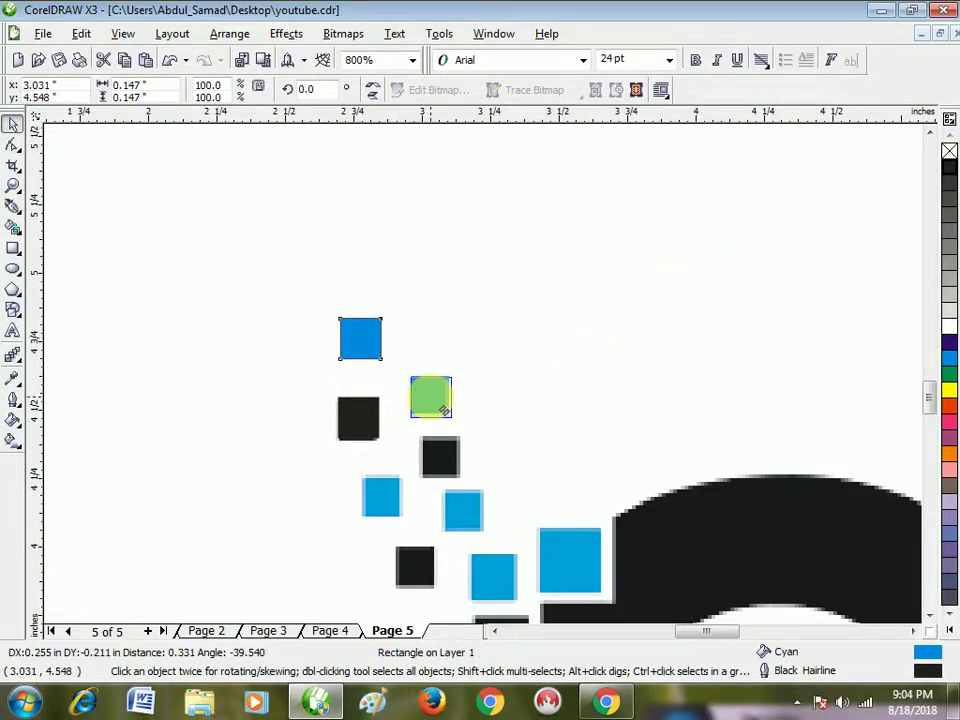
pyautogui.moveTo(430, 394); pyautogui.dragTo(388, 506)
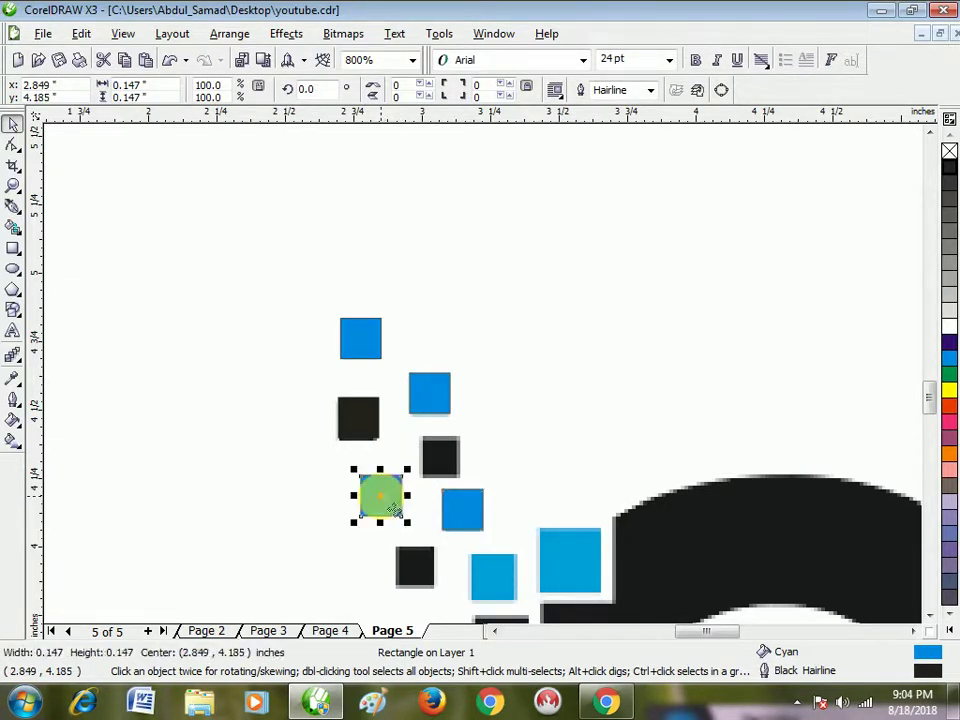
pyautogui.scroll(-2, 482, 375)
pyautogui.scroll(2, 515, 373)
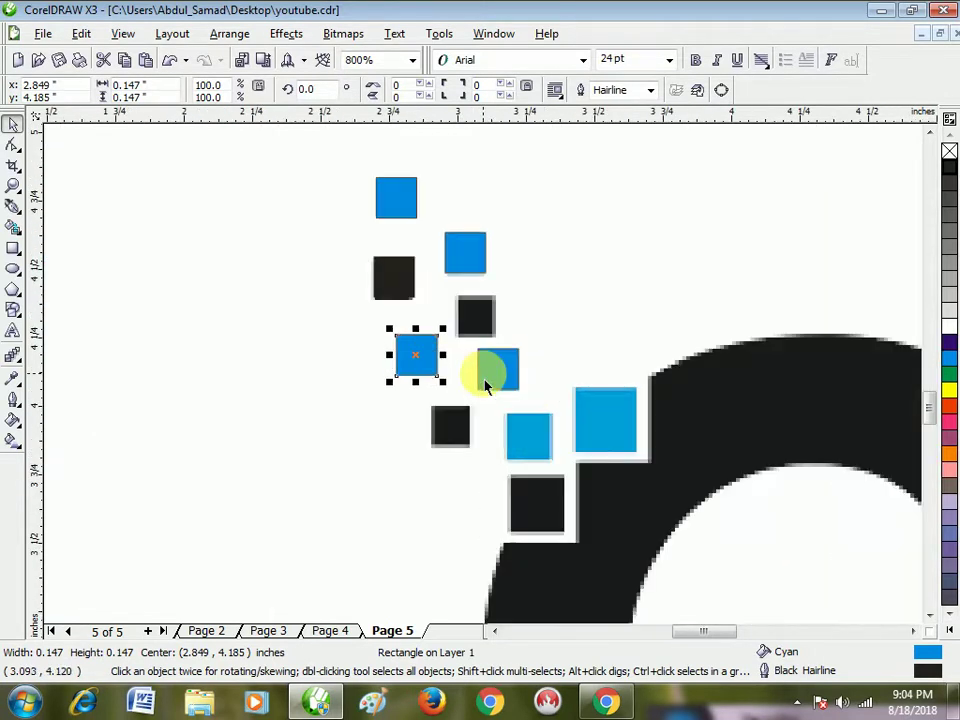
pyautogui.moveTo(508, 385); pyautogui.dragTo(536, 443)
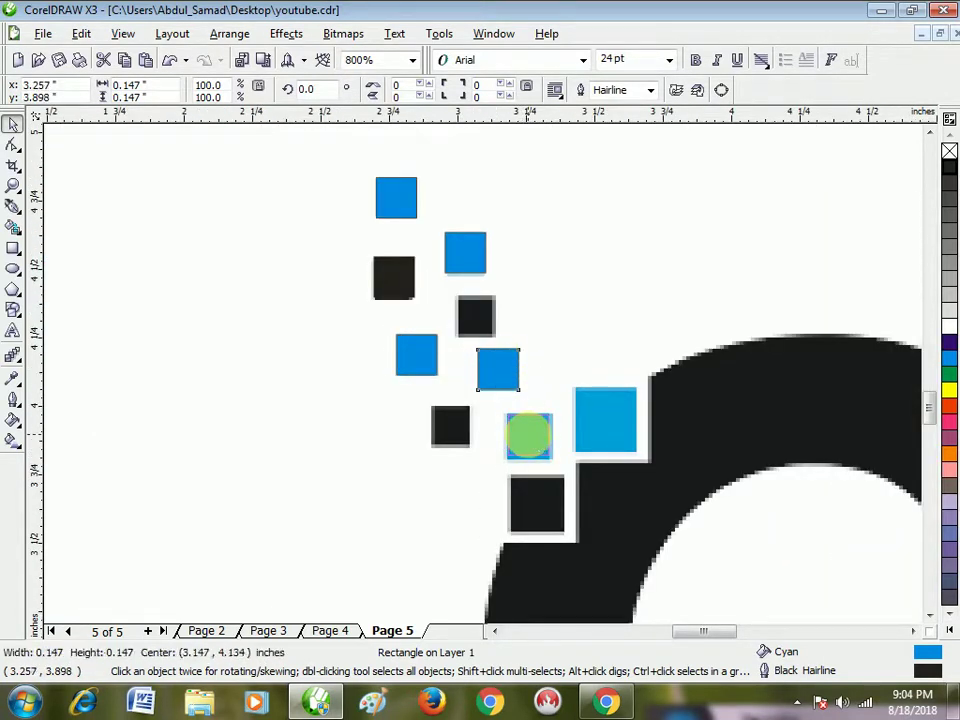
# Step: Cover the largest blue reference square with a cyan copy enlarged to about 0.228 inches and the remaining small black squares with black copies
pyautogui.moveTo(497, 369); pyautogui.dragTo(595, 409)
pyautogui.moveTo(630, 447); pyautogui.dragTo(643, 456)
pyautogui.moveTo(394, 278); pyautogui.dragTo(448, 424)
# Step: Remove the outline from all nine squares and copy a black one onto the largest black reference square, enlarged to about 0.207 inches
pyautogui.moveTo(267, 164); pyautogui.dragTo(680, 468)
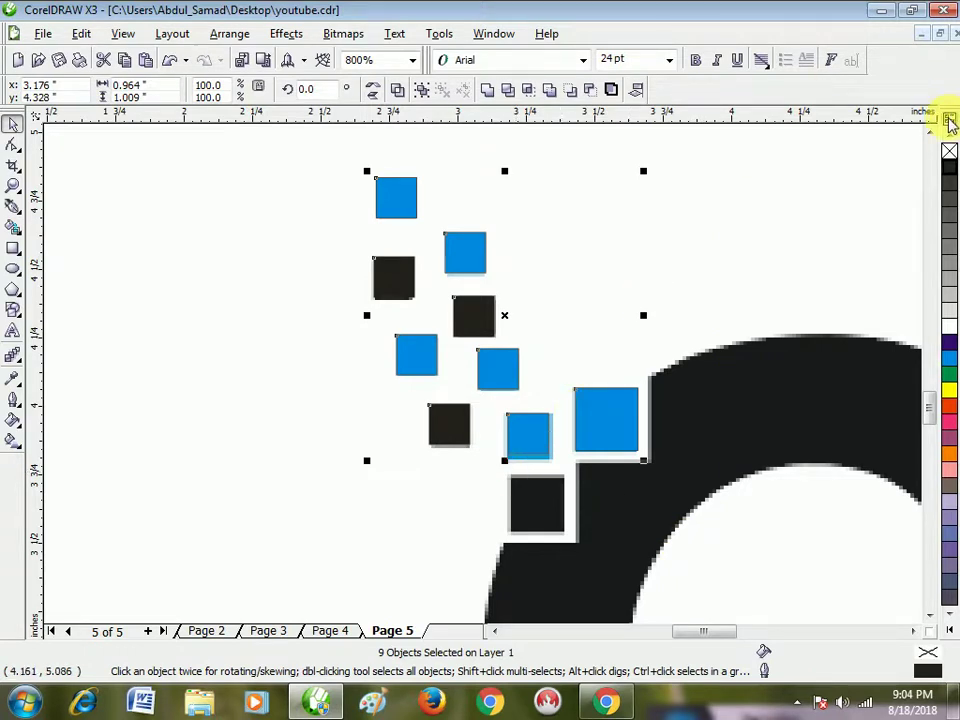
pyautogui.click(587, 467)
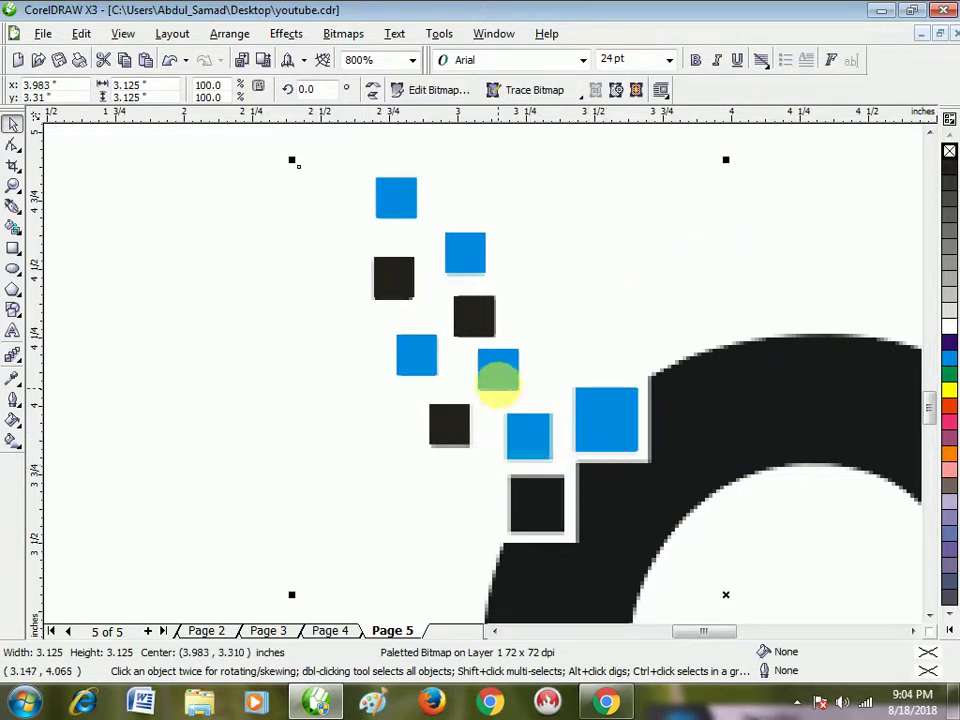
pyautogui.moveTo(485, 337); pyautogui.dragTo(584, 538)
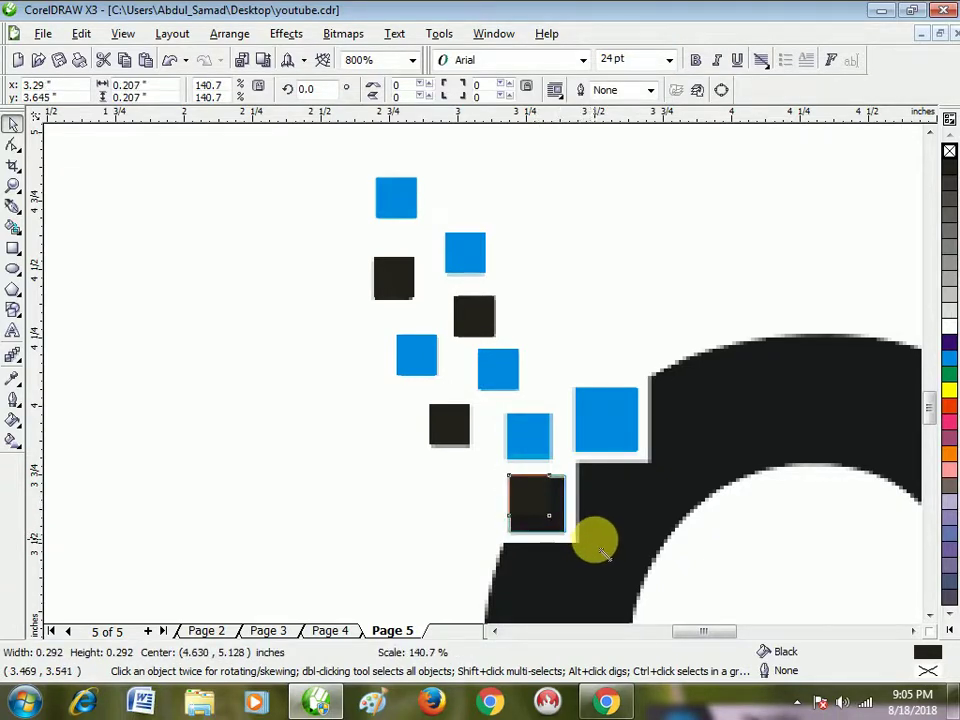
# Step: Give the two largest squares, cyan and black, a white 8.0 pt outline placed behind the fill and scaled with the image
pyautogui.click(606, 431)
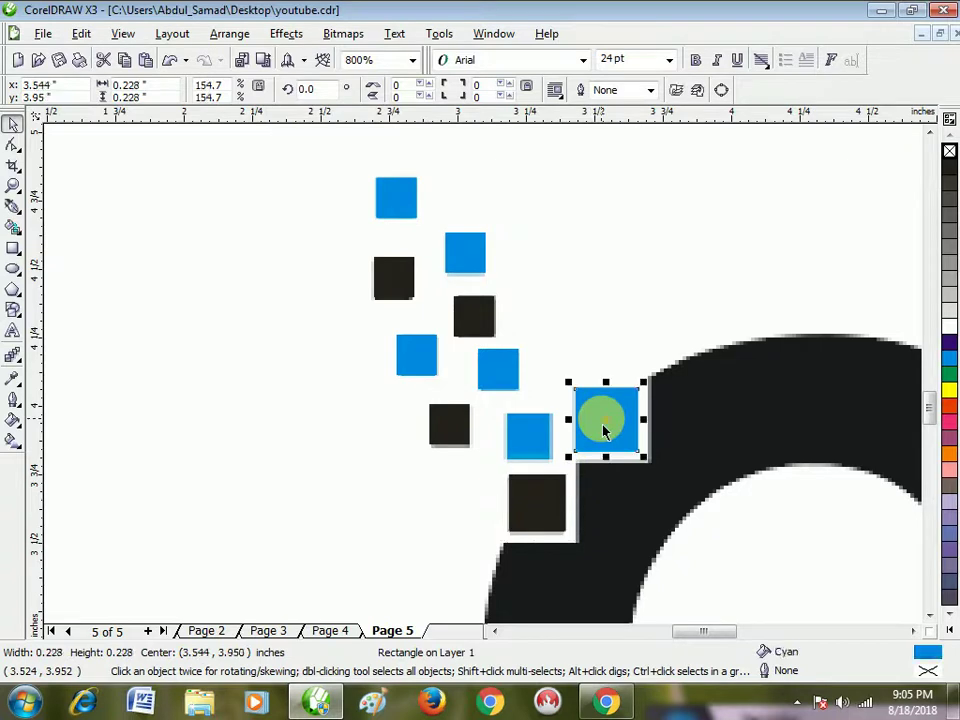
pyautogui.keyDown('shift'); pyautogui.click(545, 518); pyautogui.keyUp('shift')
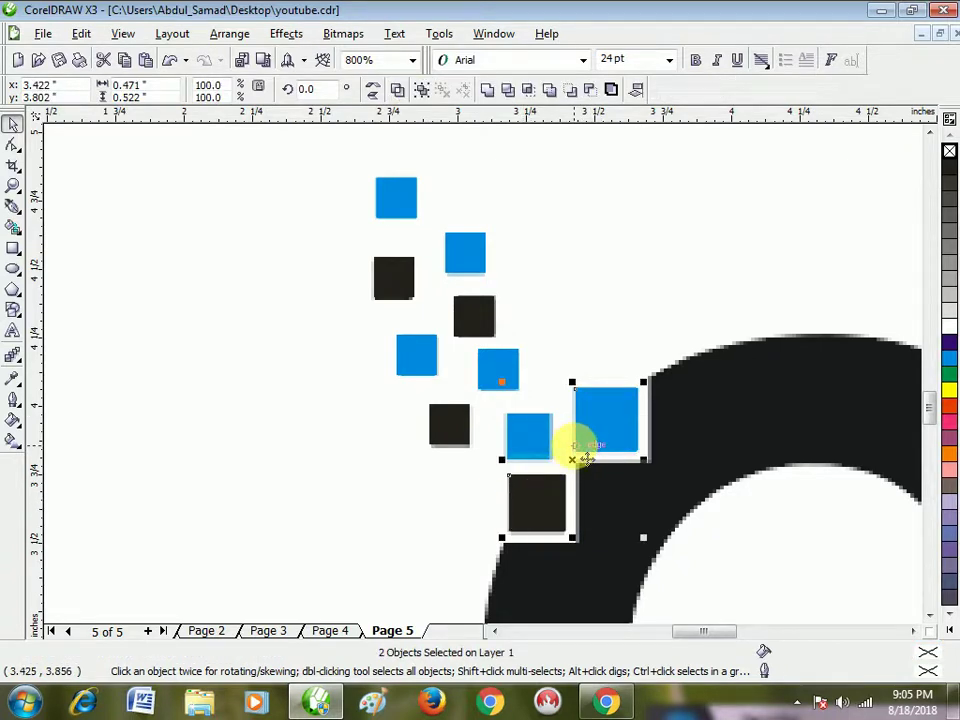
pyautogui.press('F12')
pyautogui.click(374, 251)
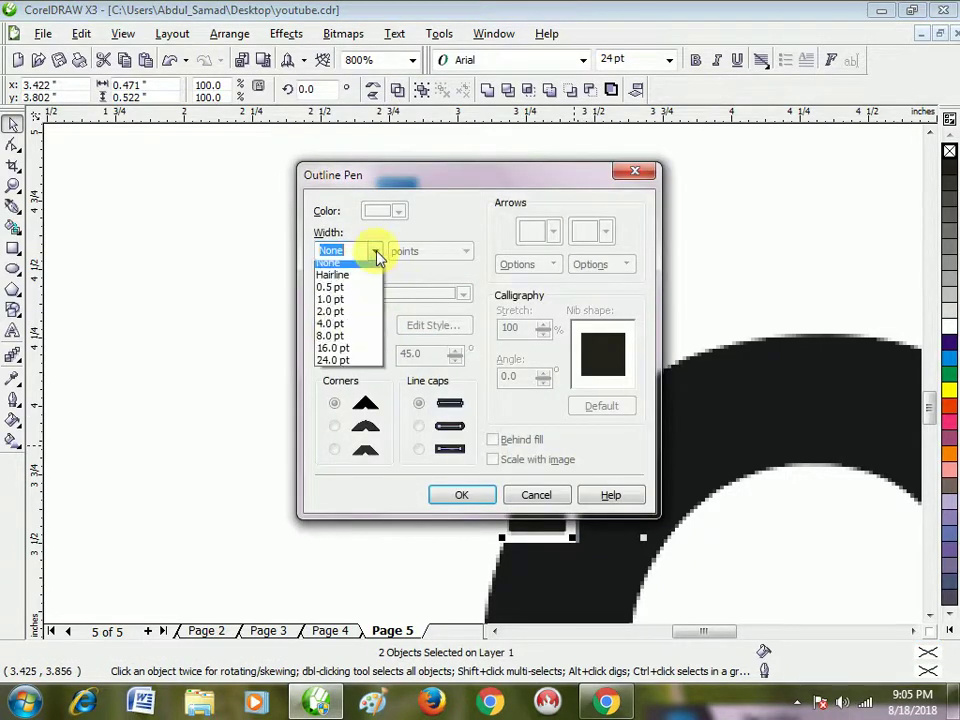
pyautogui.click(367, 341)
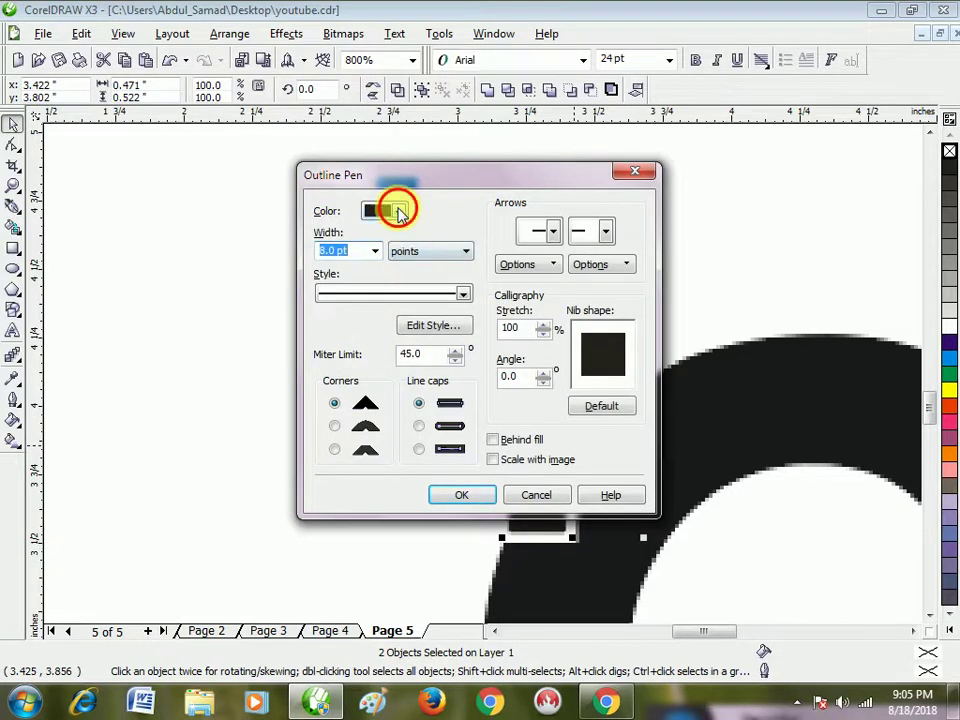
pyautogui.click(398, 211)
pyautogui.click(426, 267)
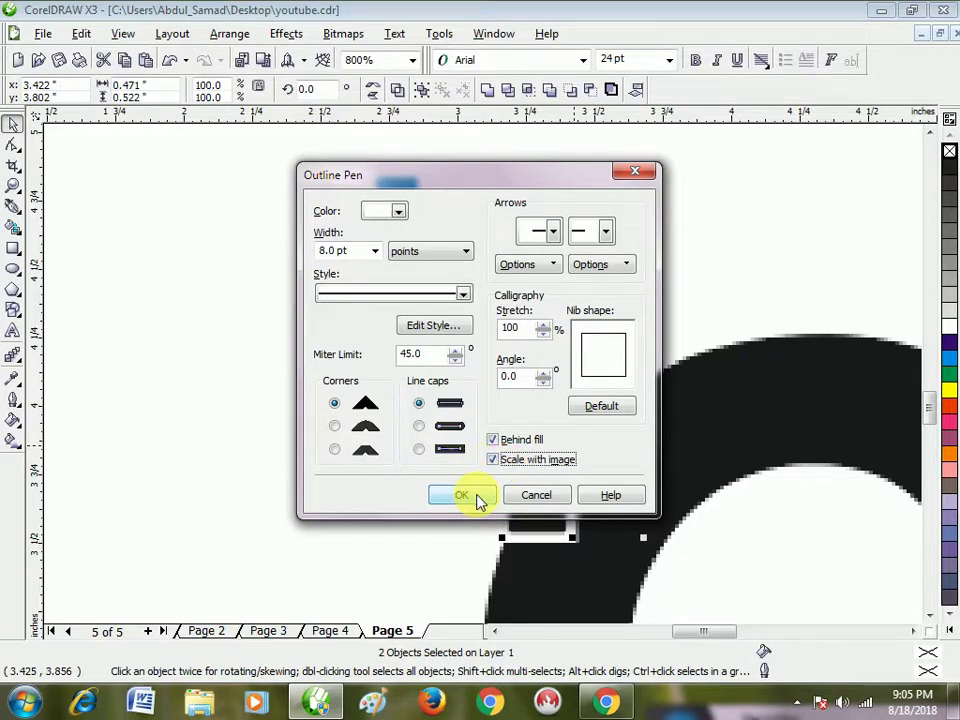
pyautogui.click(477, 500)
pyautogui.scroll(-1, 485, 385)
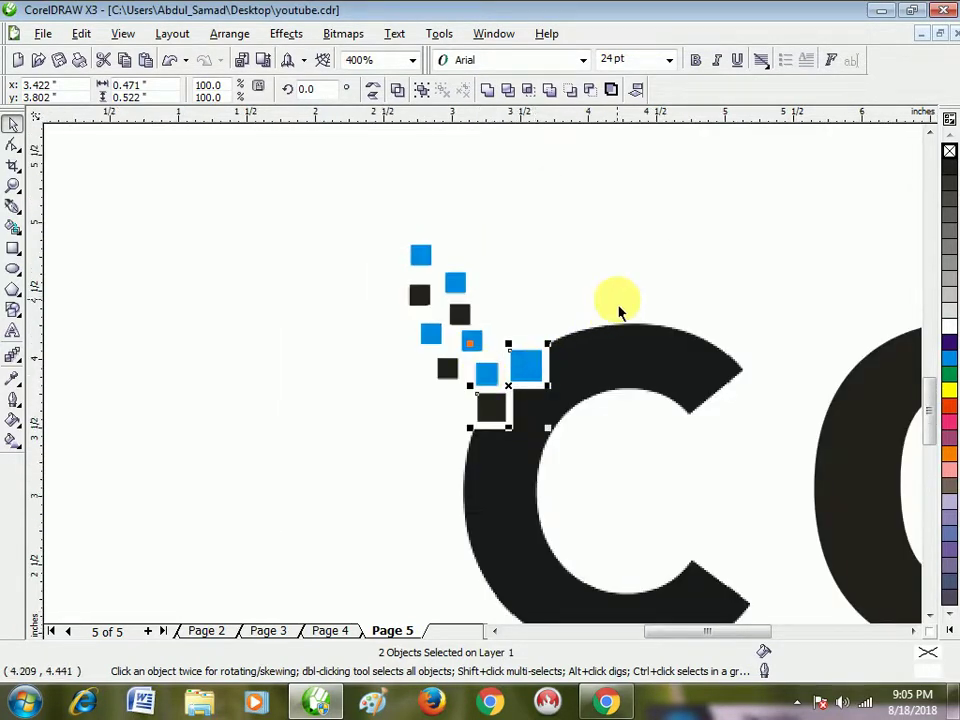
# Step: Group the ten cyan and black squares and move them from the reference image onto the upper-left edge of the text C
pyautogui.click(432, 335)
pyautogui.scroll(-1, 422, 326)
pyautogui.moveTo(370, 274); pyautogui.dragTo(550, 460)
pyautogui.hotkey('ctrl', 'g')
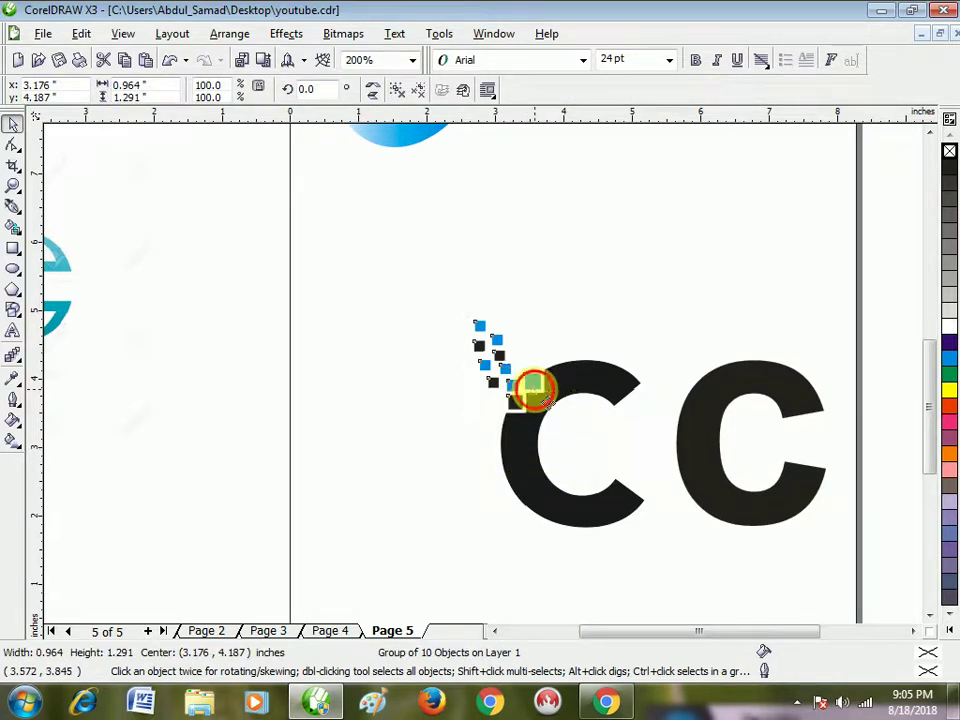
pyautogui.moveTo(535, 390); pyautogui.dragTo(706, 410)
pyautogui.press('Escape')
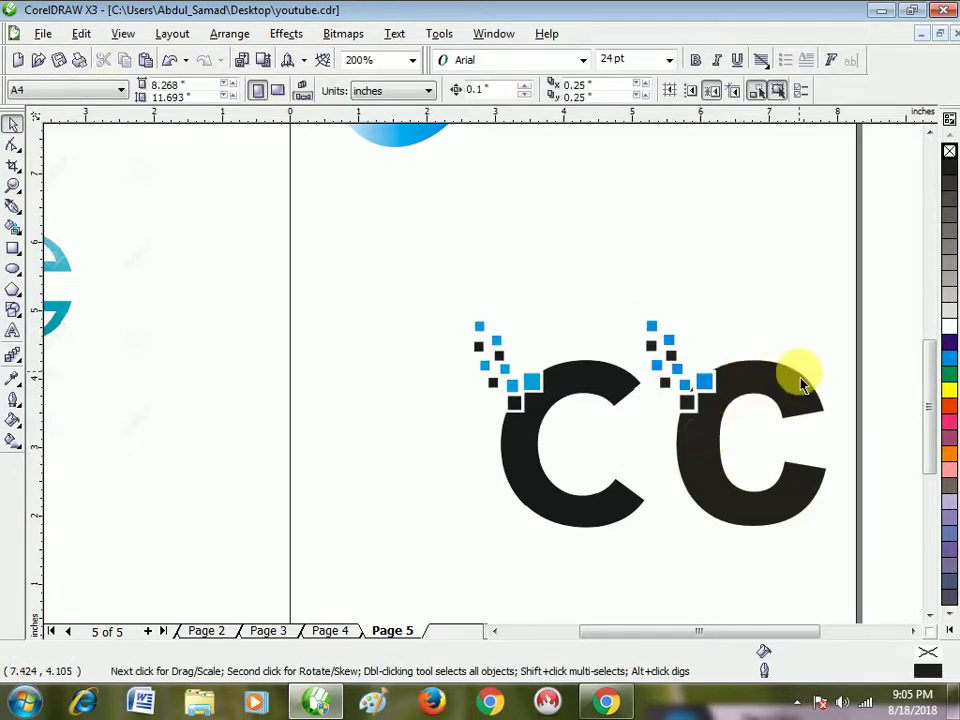
pyautogui.scroll(1, 797, 375)
pyautogui.moveTo(317, 384); pyautogui.dragTo(304, 381)
pyautogui.press('Escape')
pyautogui.scroll(-2, 465, 347)
pyautogui.scroll(-1, 364, 407)
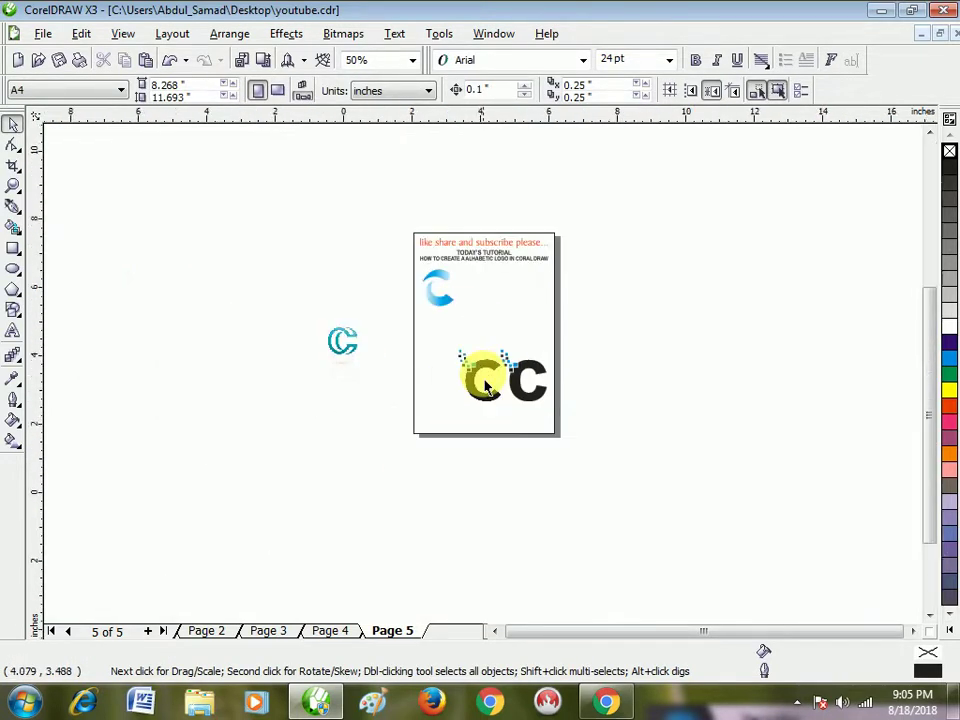
# Step: Convert the bold Arial letter C beside the reference image to curves
pyautogui.scroll(1, 476, 381)
pyautogui.scroll(1, 485, 387)
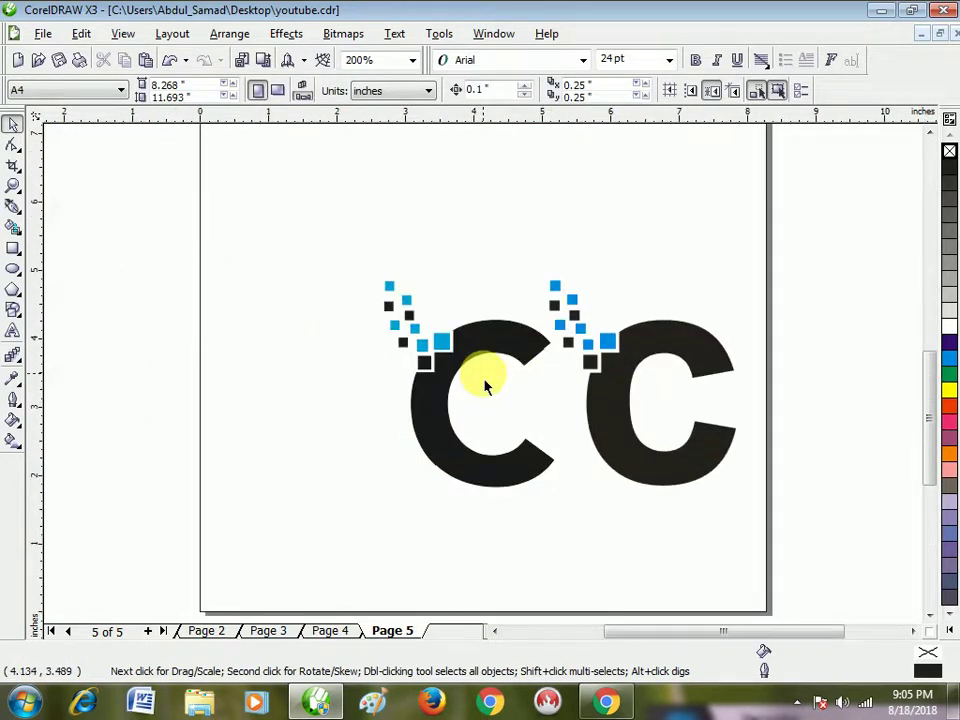
pyautogui.click(712, 372)
pyautogui.moveTo(716, 372); pyautogui.dragTo(496, 387)
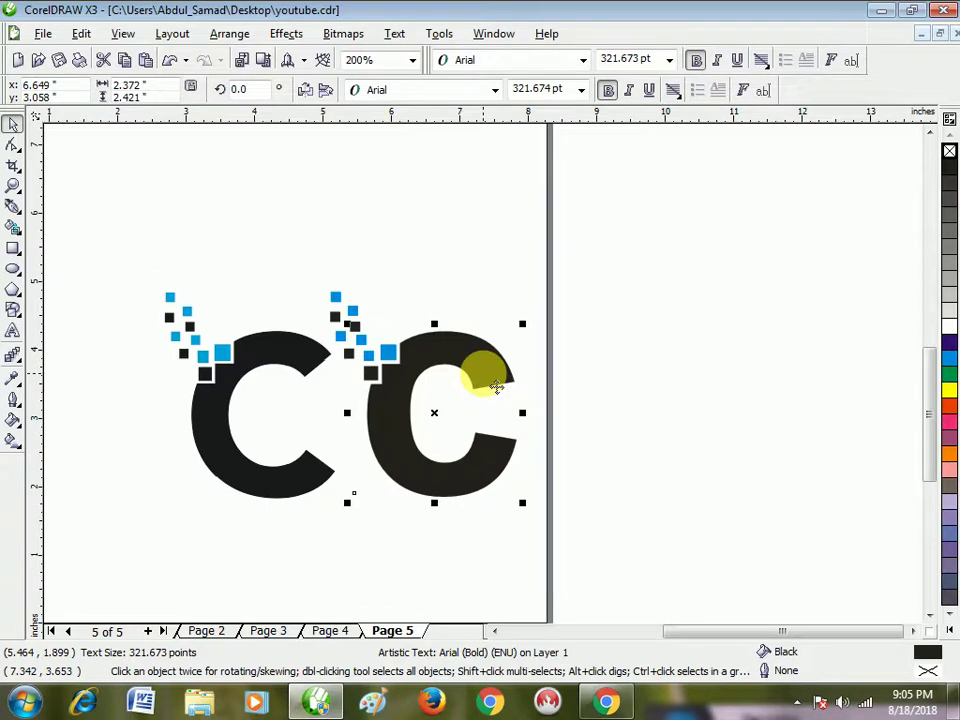
pyautogui.hotkey('ctrl', 'q')
pyautogui.click(484, 306)
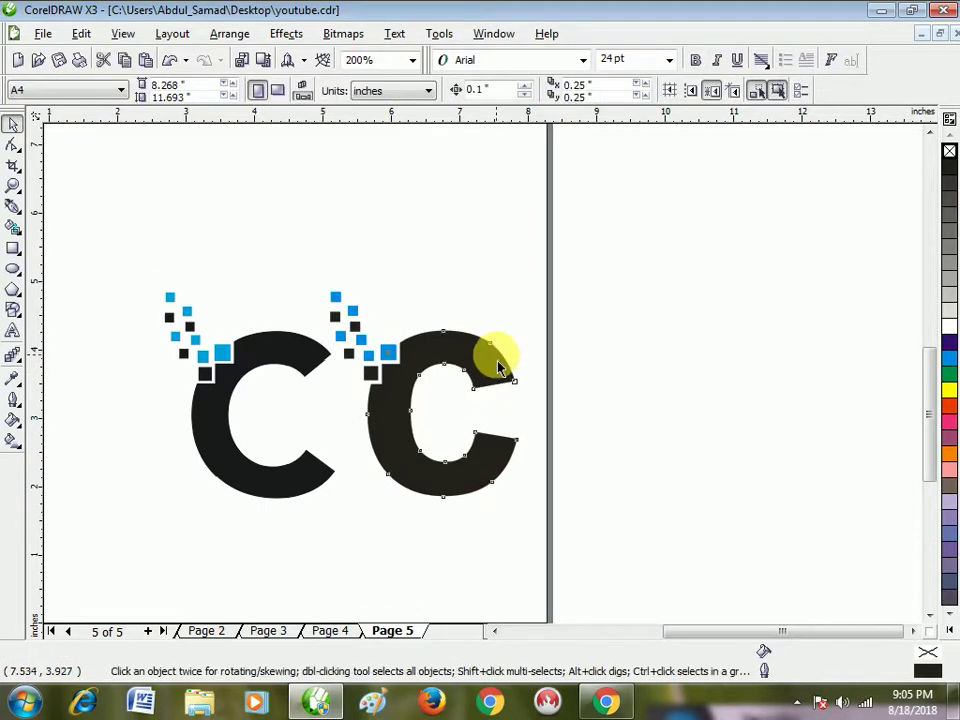
pyautogui.click(496, 385)
pyautogui.scroll(1, 496, 385)
pyautogui.scroll(-1, 496, 385)
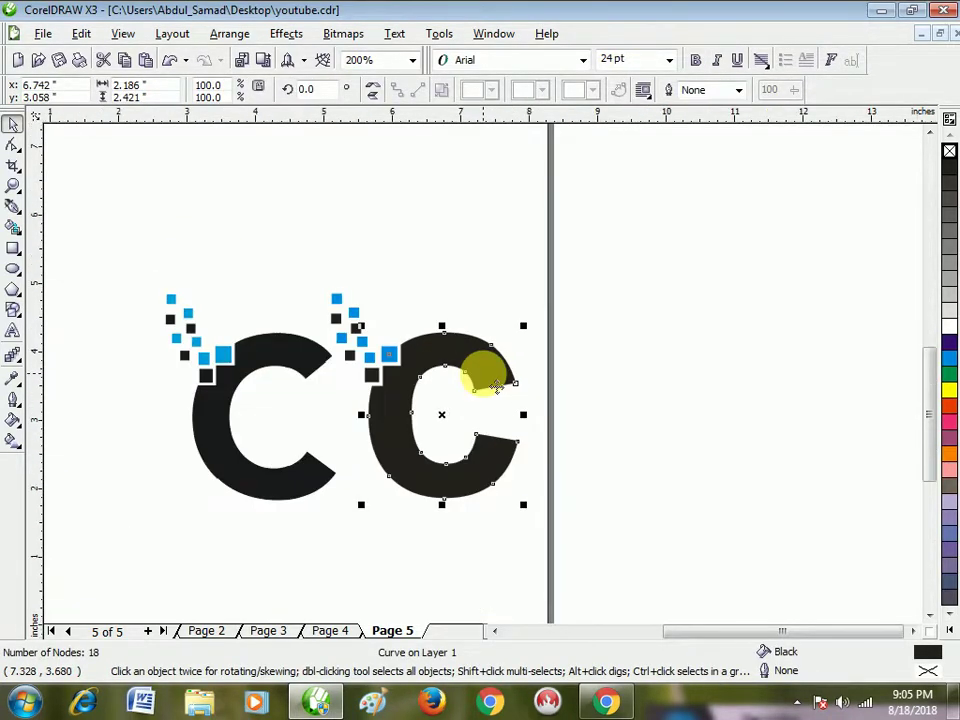
pyautogui.scroll(1, 450, 383)
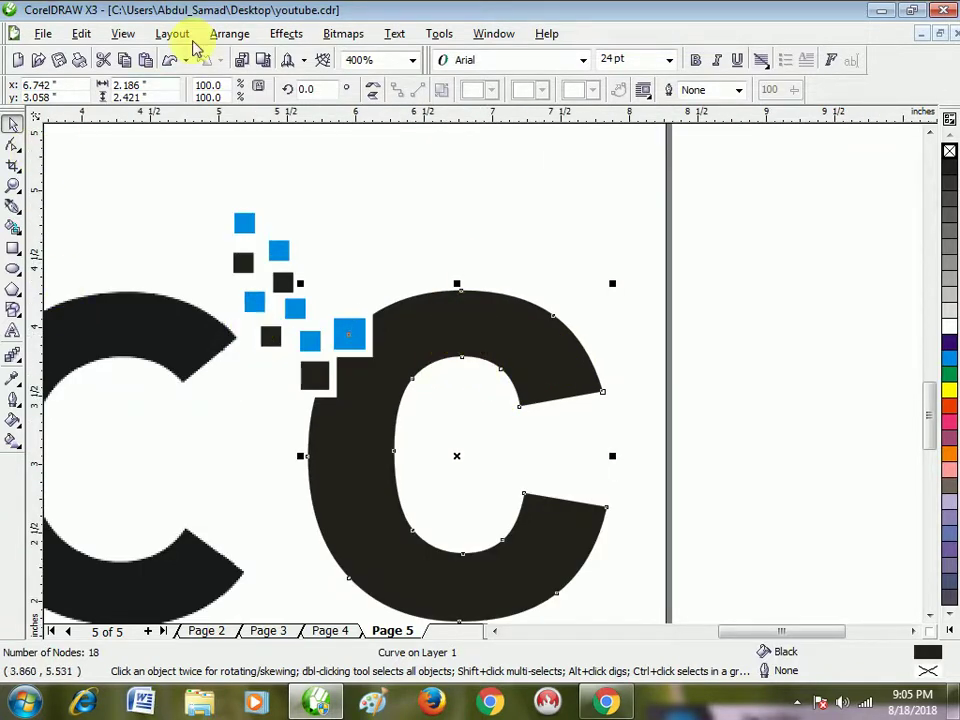
pyautogui.click(238, 40)
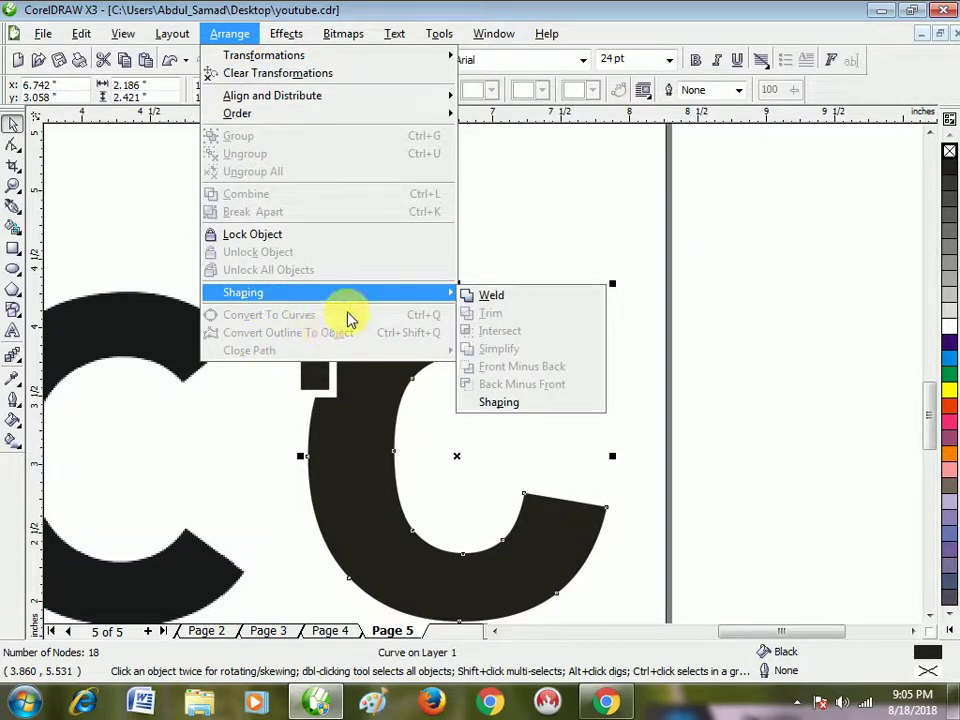
pyautogui.click(563, 249)
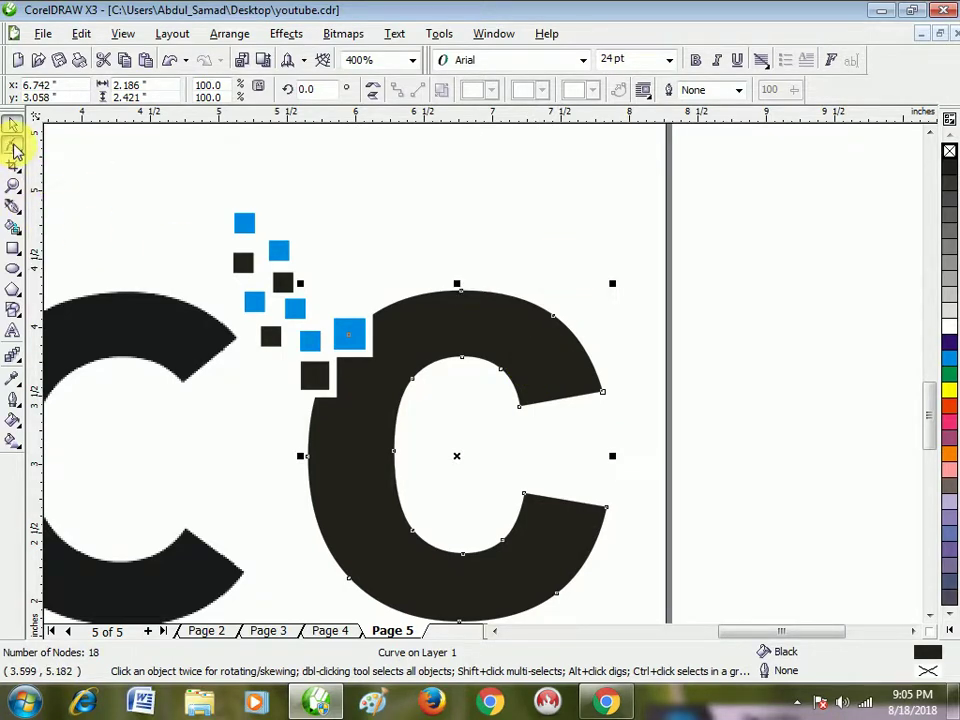
# Step: Draw a rectangle about 0.58 inches high above the C and widen it to about 2.0 inches
pyautogui.click(12, 230)
pyautogui.click(13, 248)
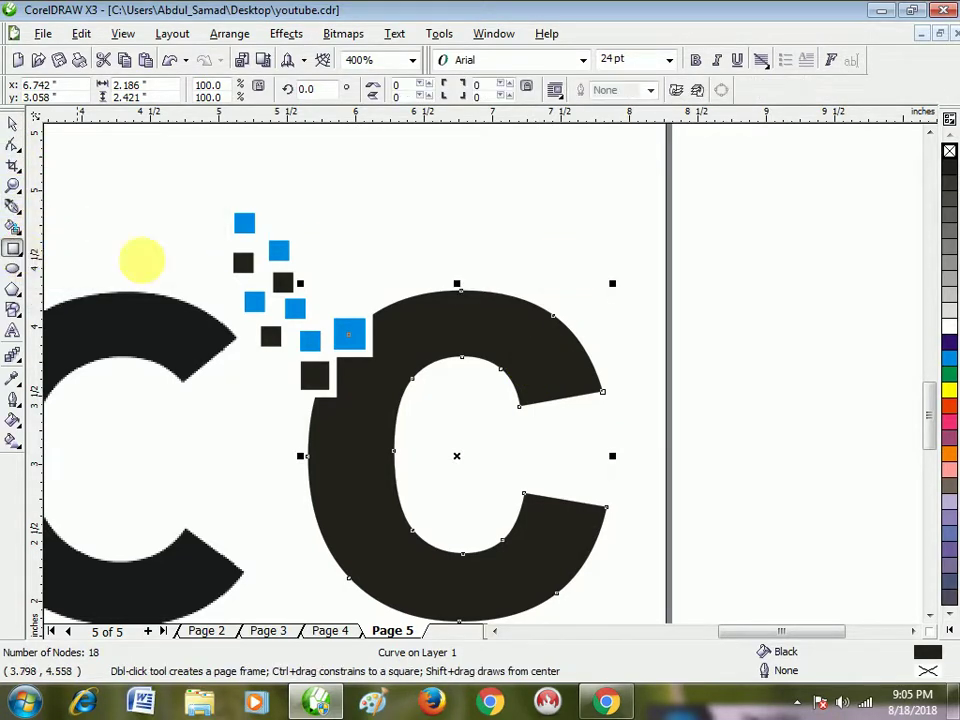
pyautogui.moveTo(533, 153); pyautogui.dragTo(721, 237)
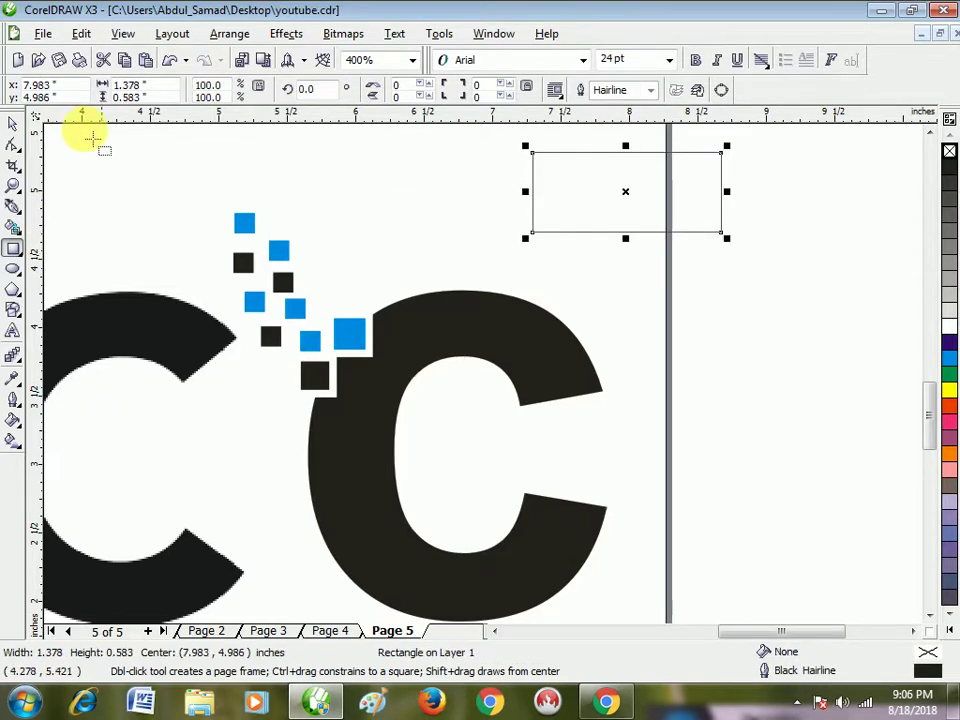
pyautogui.click(12, 122)
pyautogui.moveTo(722, 191); pyautogui.dragTo(806, 191)
# Step: Place the rectangle over the upper end of the C and rotate it to about 32.8 degrees
pyautogui.moveTo(613, 154); pyautogui.dragTo(564, 361)
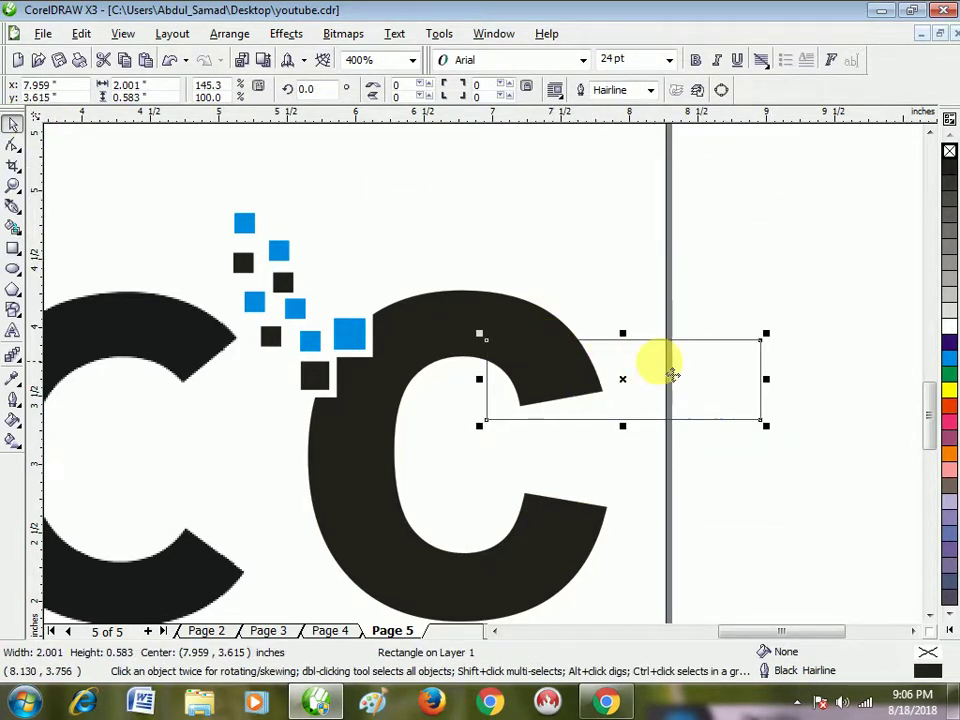
pyautogui.click(671, 371)
pyautogui.moveTo(765, 336); pyautogui.dragTo(752, 253)
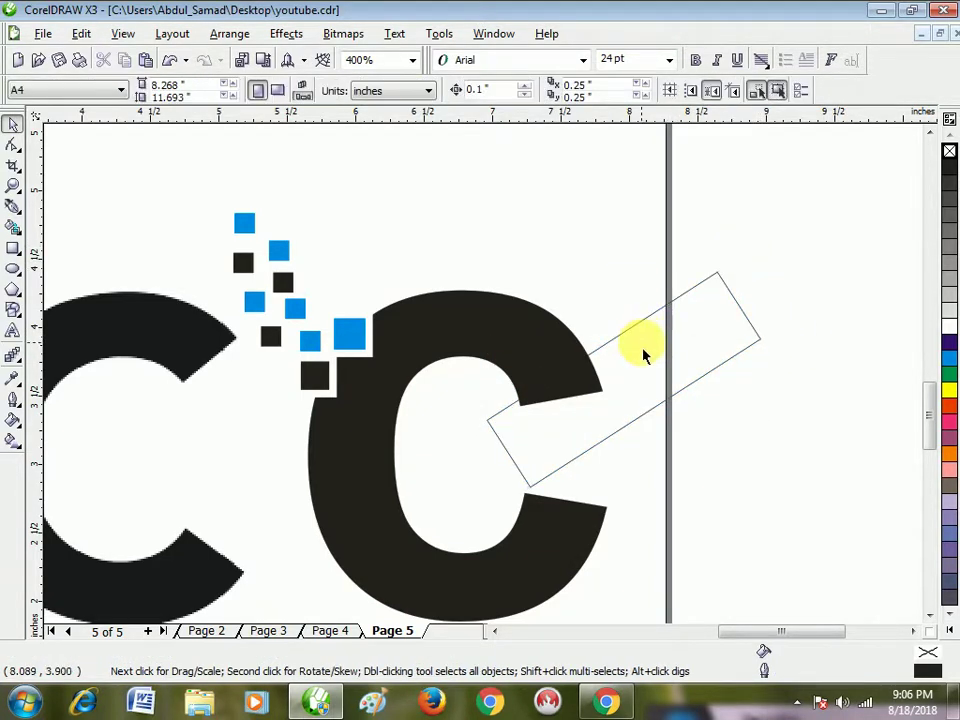
pyautogui.moveTo(643, 354)
pyautogui.mouseDown()
pyautogui.moveTo(611, 321)
pyautogui.moveTo(642, 374)
pyautogui.mouseUp()
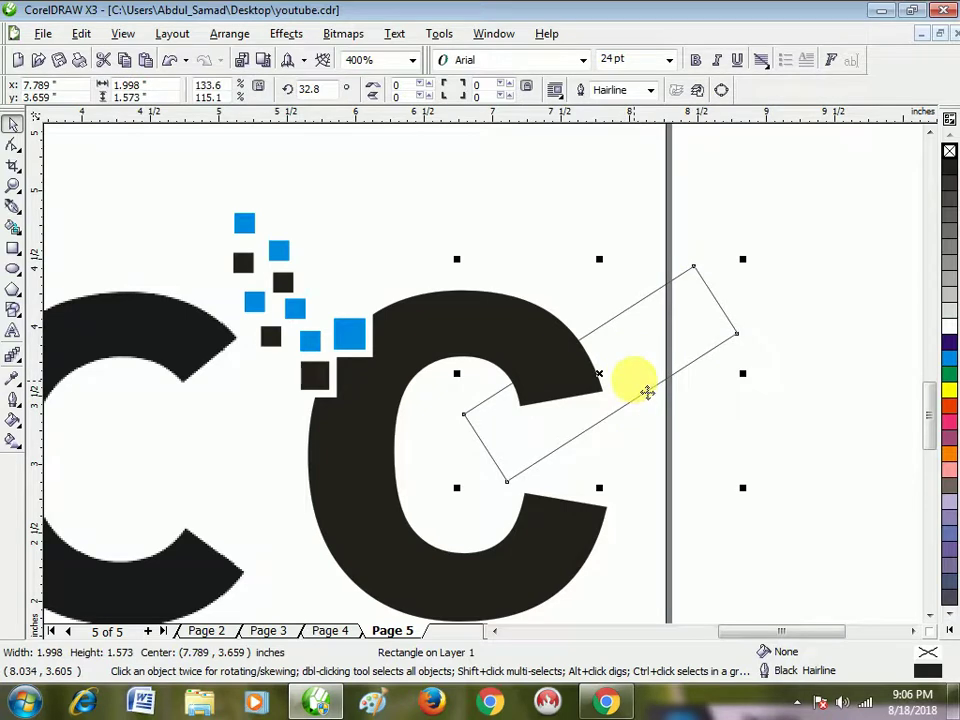
# Step: Trim the upper end of the C at an angle with the rotated rectangle
pyautogui.keyDown('shift'); pyautogui.click(456, 321); pyautogui.keyUp('shift')
pyautogui.click(531, 97)
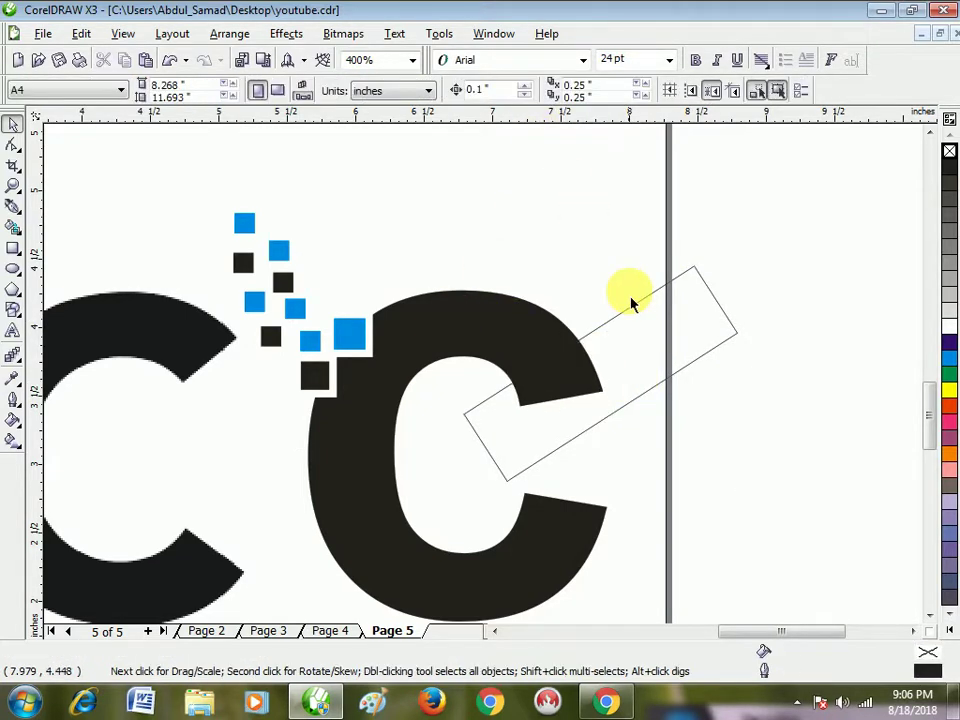
pyautogui.hotkey('ctrl', 'z')
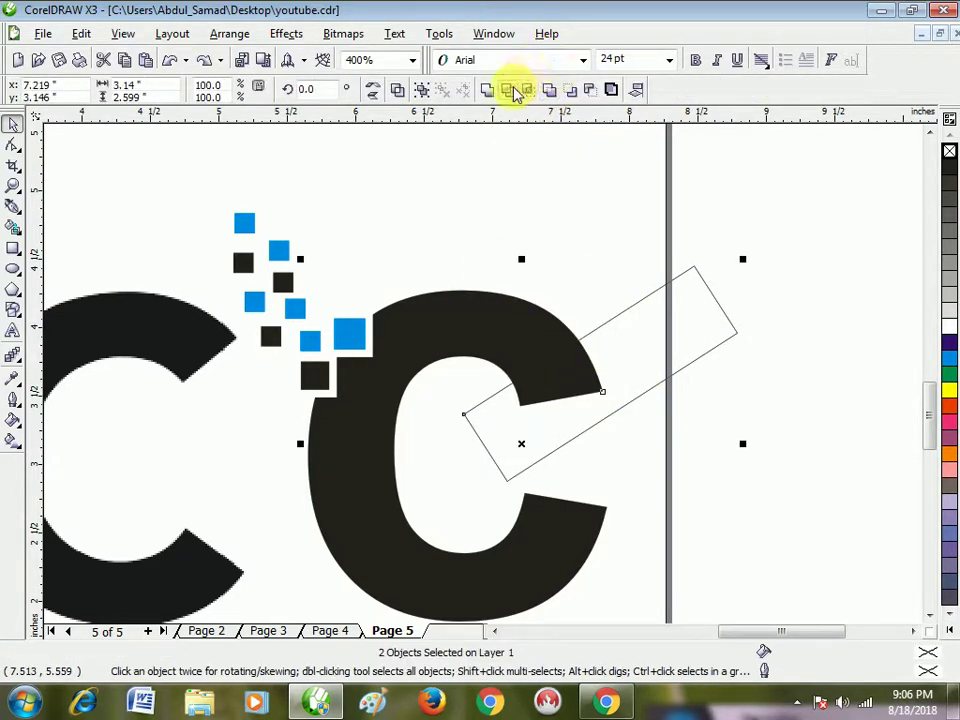
pyautogui.click(510, 90)
# Step: Move the rectangle over the lower end of the C and rotate it to about 320.2 degrees
pyautogui.click(651, 349)
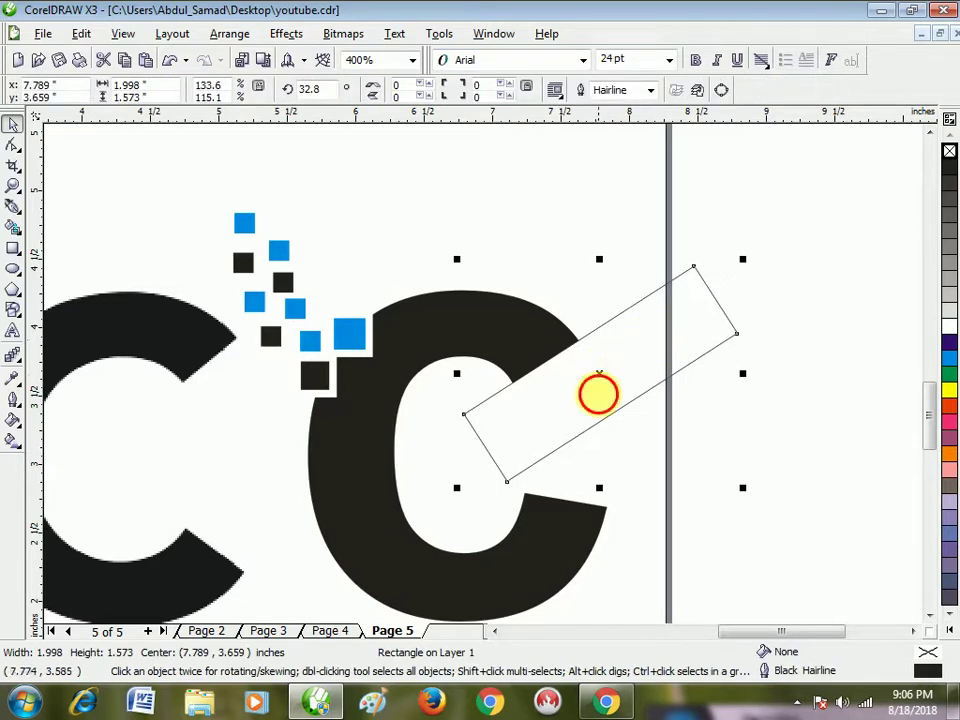
pyautogui.moveTo(646, 359); pyautogui.dragTo(649, 429)
pyautogui.click(649, 429)
pyautogui.moveTo(760, 347); pyautogui.dragTo(776, 532)
pyautogui.moveTo(707, 493); pyautogui.dragTo(722, 588)
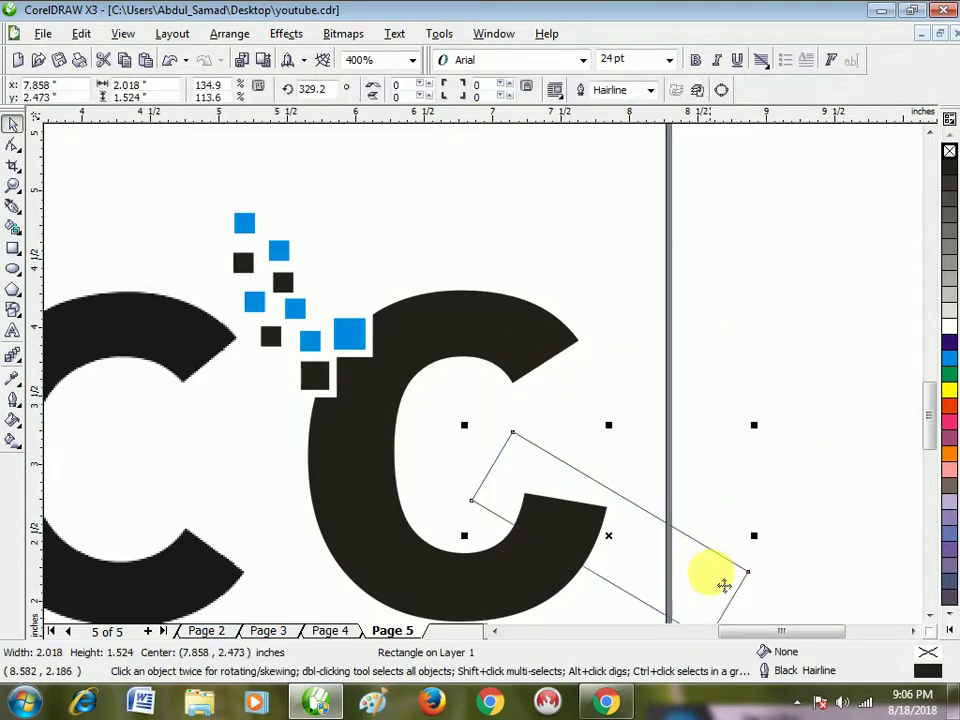
pyautogui.click(606, 497)
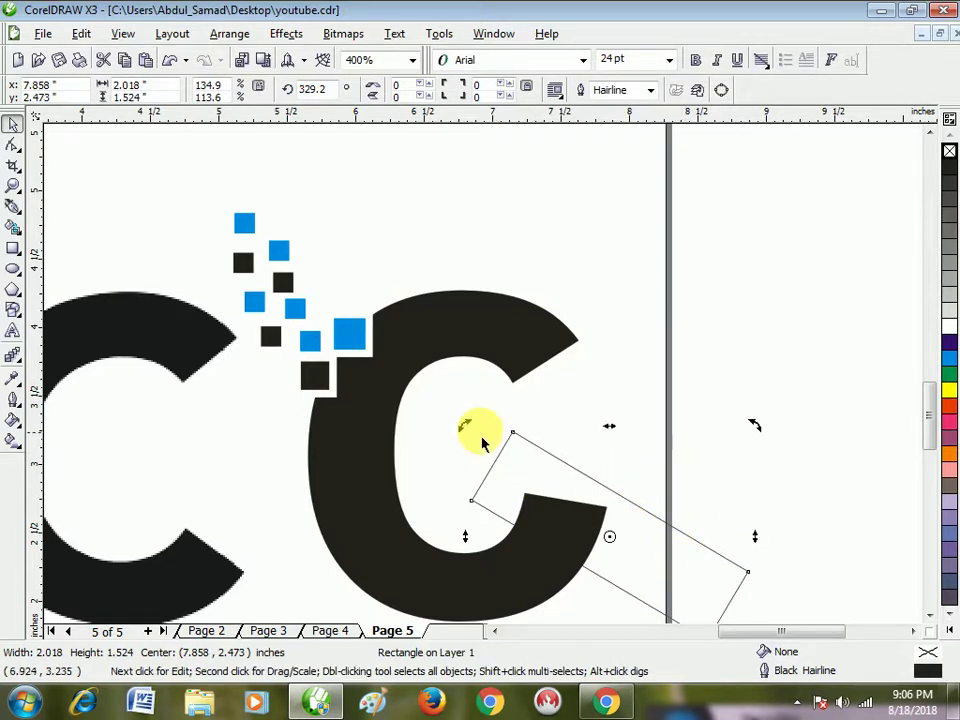
pyautogui.moveTo(470, 433); pyautogui.dragTo(471, 411)
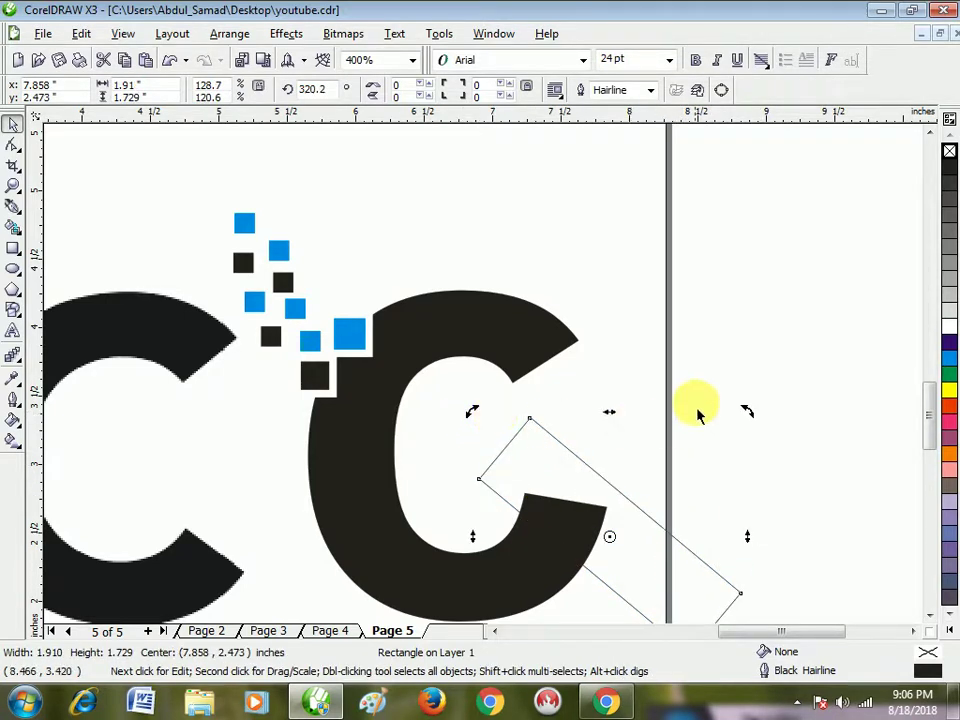
pyautogui.click(600, 456)
# Step: Trim the lower end of the C with the rectangle and delete the rectangle
pyautogui.click(540, 530)
pyautogui.keyDown('shift'); pyautogui.click(512, 572); pyautogui.keyUp('shift')
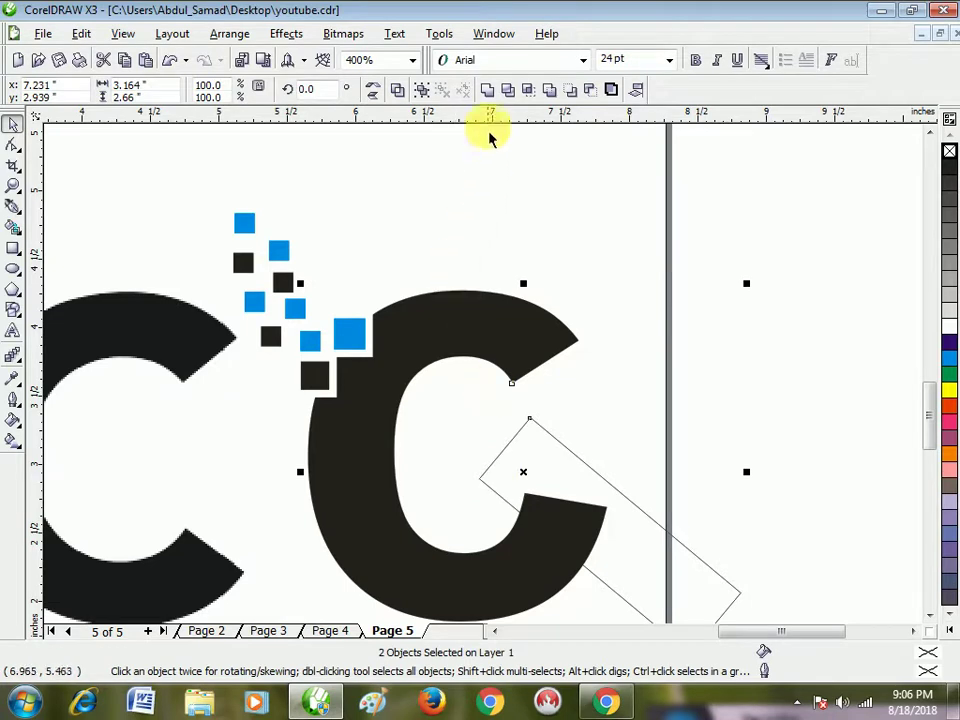
pyautogui.click(507, 91)
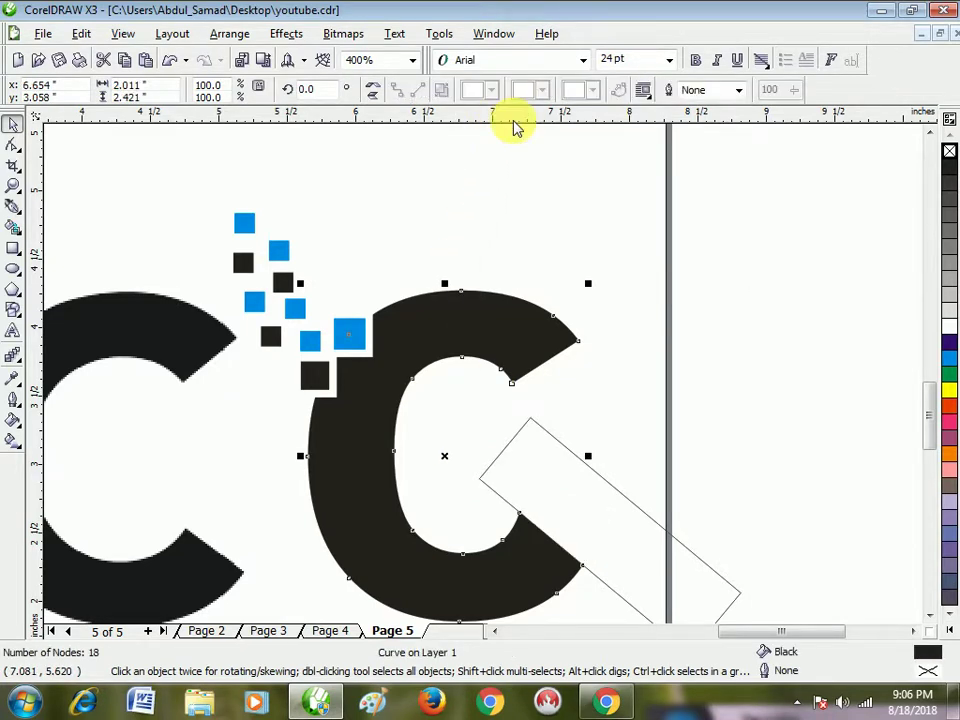
pyautogui.click(688, 609)
pyautogui.press('Delete')
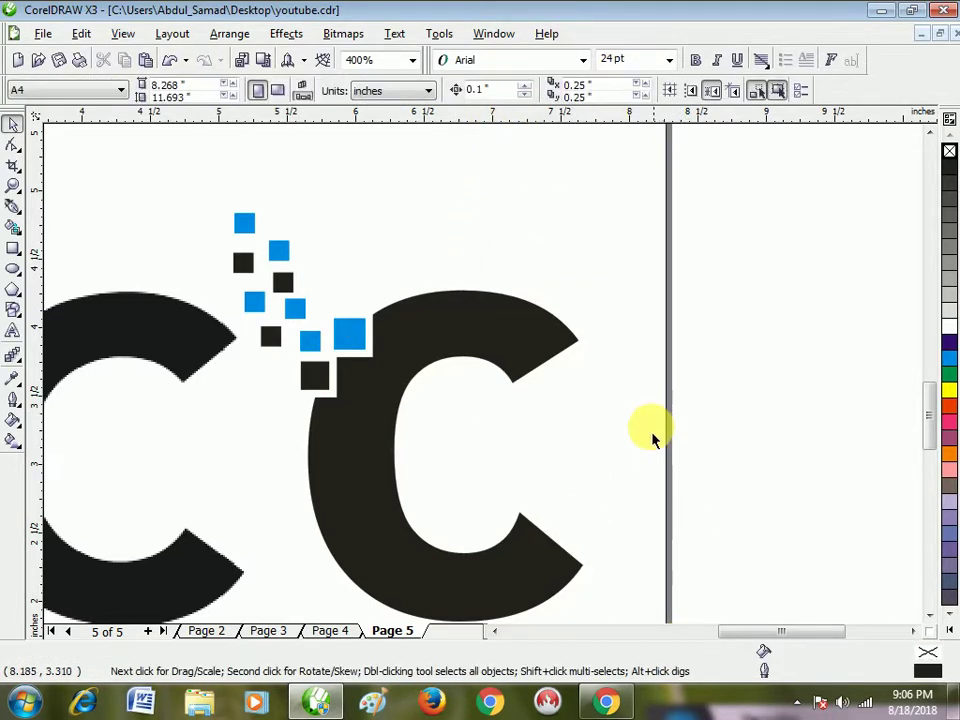
# Step: Delete the reference image of the C with squares
pyautogui.scroll(-1, 465, 401)
pyautogui.scroll(1, 486, 386)
pyautogui.scroll(-1, 485, 387)
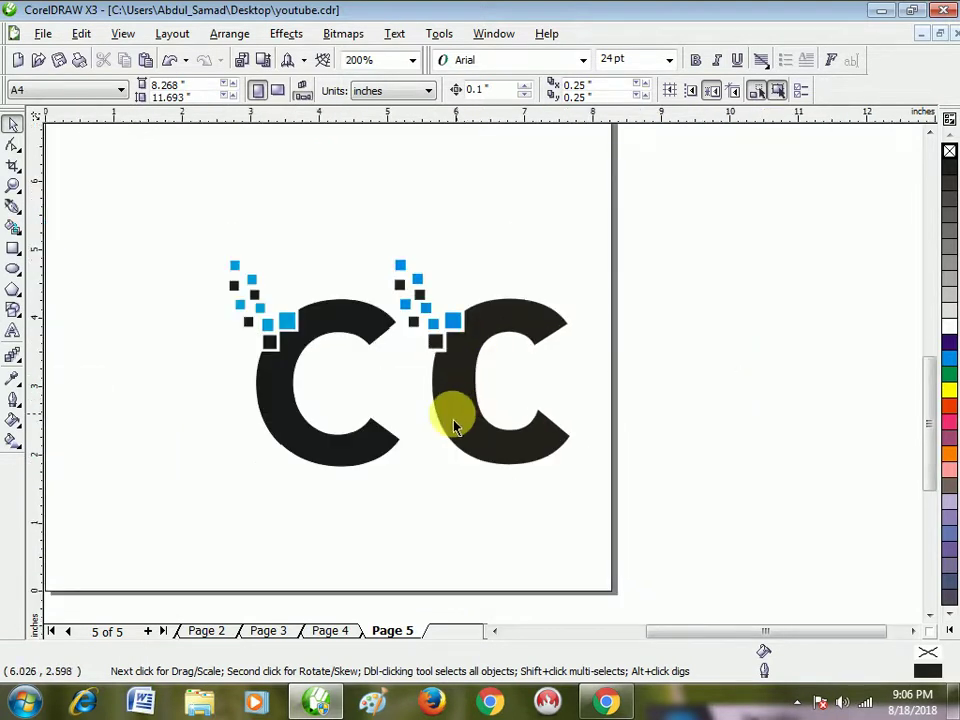
pyautogui.click(310, 347)
pyautogui.press('Delete')
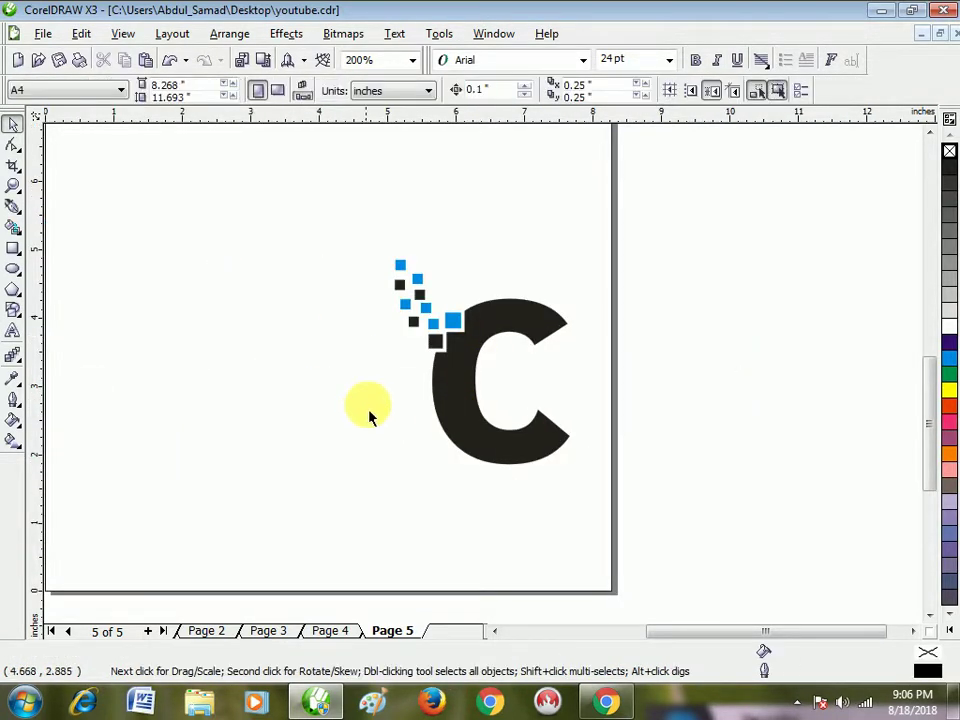
# Step: Group the black C with its squares and move the logo beside the blue gradient C in the upper part of the page
pyautogui.scroll(-2, 489, 368)
pyautogui.scroll(1, 435, 321)
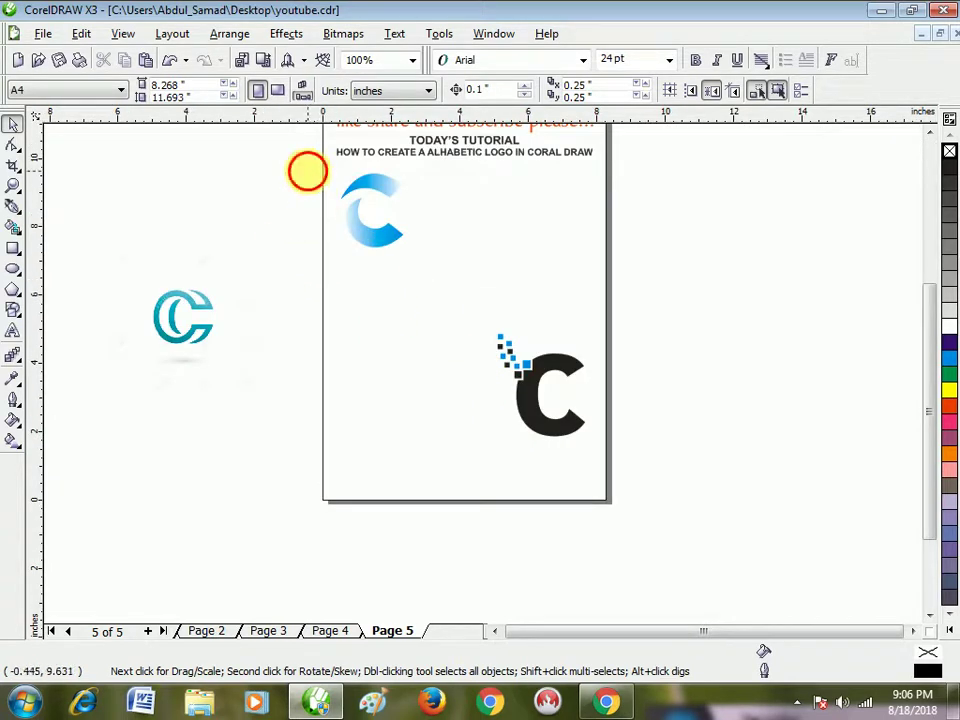
pyautogui.moveTo(306, 169); pyautogui.dragTo(634, 508)
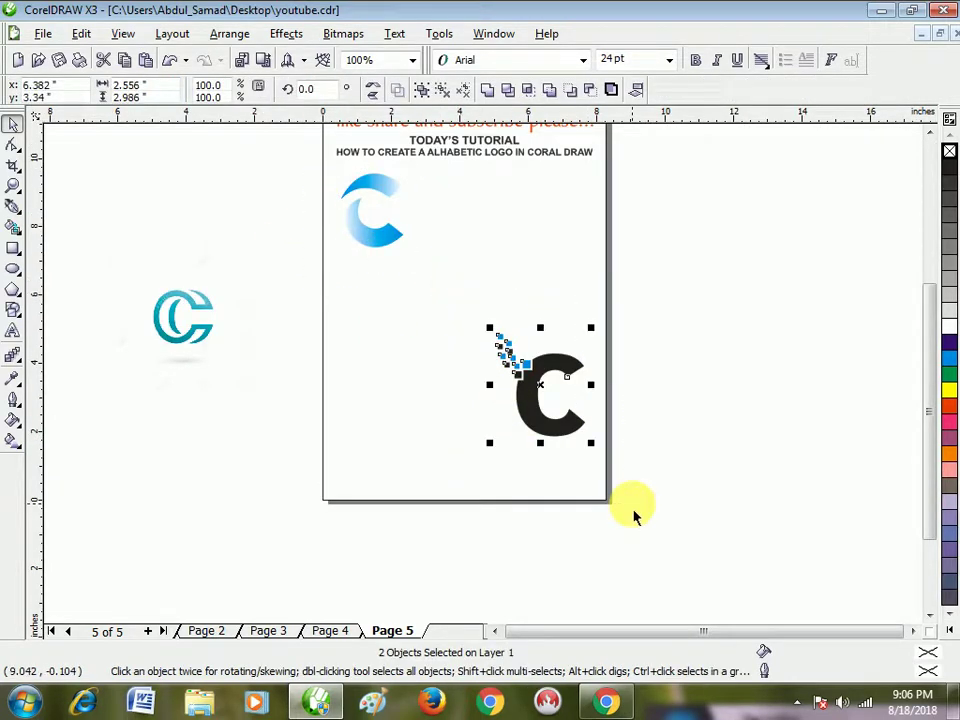
pyautogui.hotkey('ctrl', 'g')
pyautogui.moveTo(546, 398); pyautogui.dragTo(504, 248)
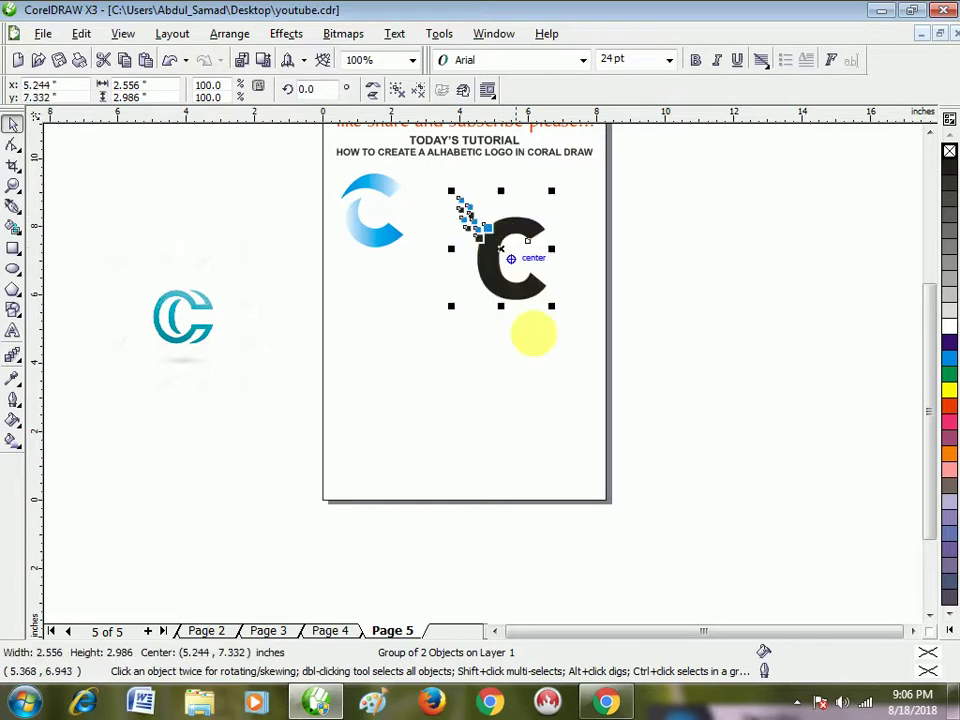
pyautogui.click(414, 473)
# Step: Move the teal double C reference image from beside the page into its empty lower area
pyautogui.moveTo(200, 325); pyautogui.dragTo(470, 420)
pyautogui.scroll(1, 491, 386)
pyautogui.scroll(1, 495, 400)
pyautogui.scroll(-1, 460, 375)
pyautogui.scroll(1, 460, 375)
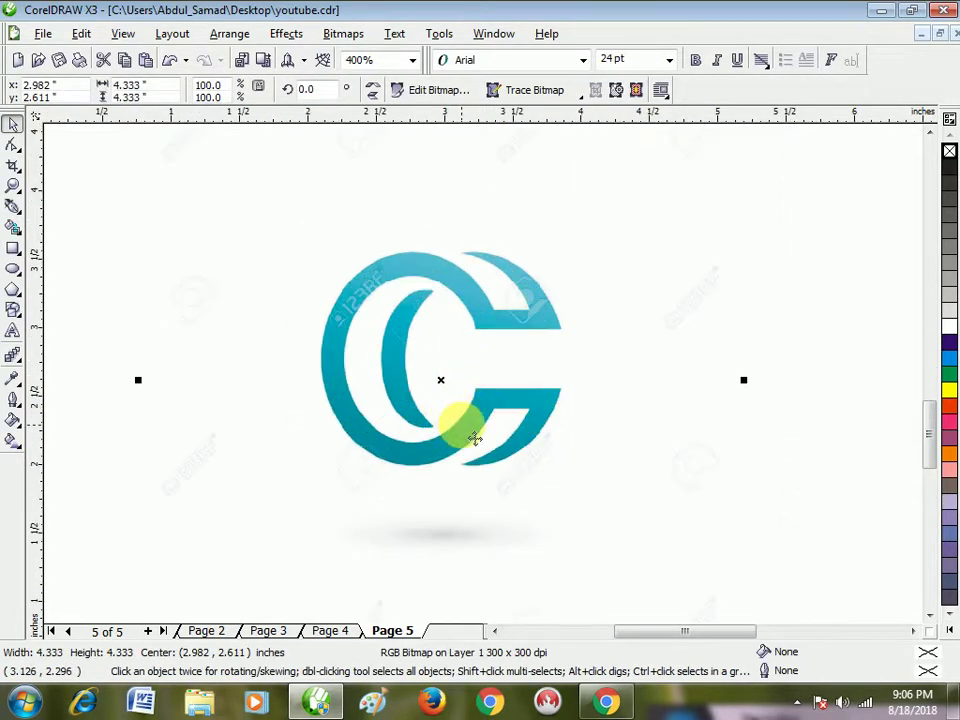
# Step: Trace the concave inner edge of the teal crescent from its upper tip to its lower tip with the Pen tool
pyautogui.click(12, 207)
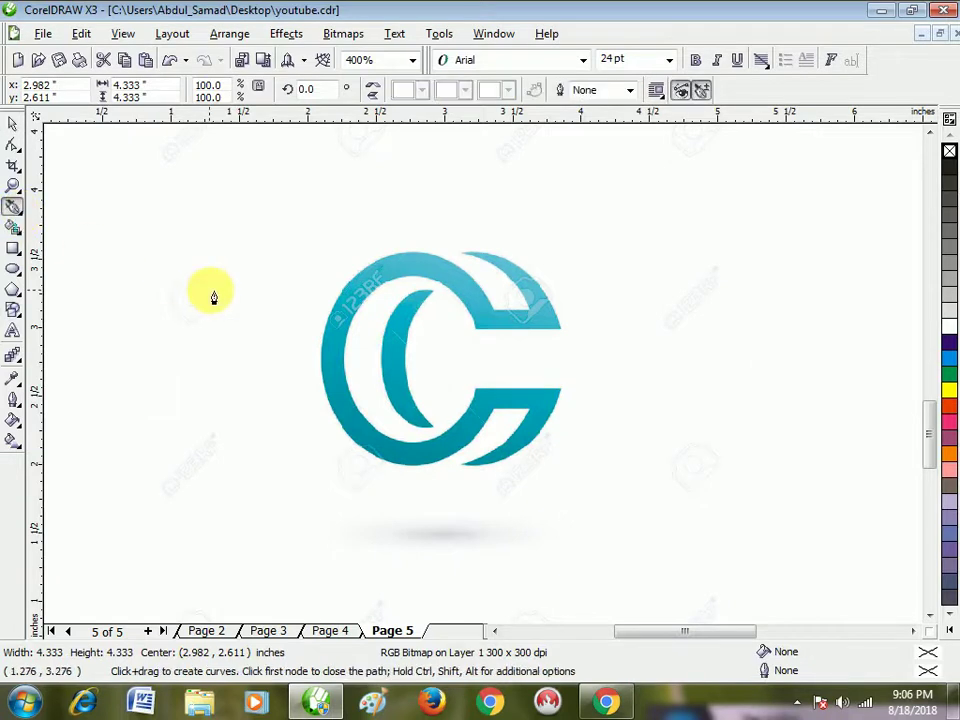
pyautogui.click(434, 291)
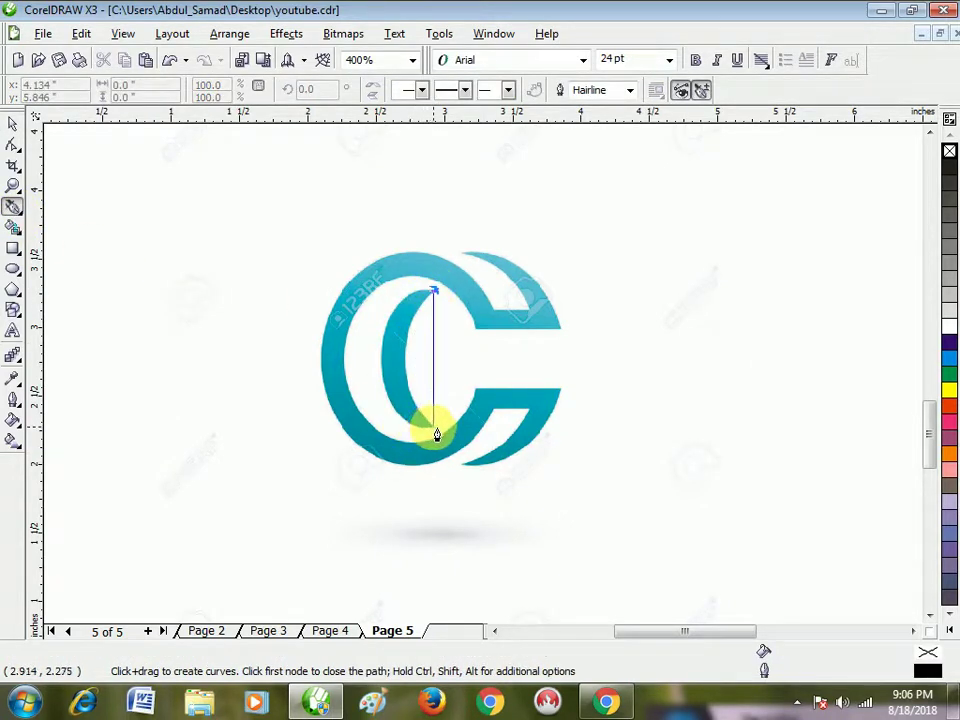
pyautogui.moveTo(436, 433)
pyautogui.mouseDown()
pyautogui.moveTo(414, 370)
pyautogui.moveTo(536, 414)
pyautogui.moveTo(506, 476)
pyautogui.moveTo(505, 509)
pyautogui.moveTo(503, 497)
pyautogui.mouseUp()
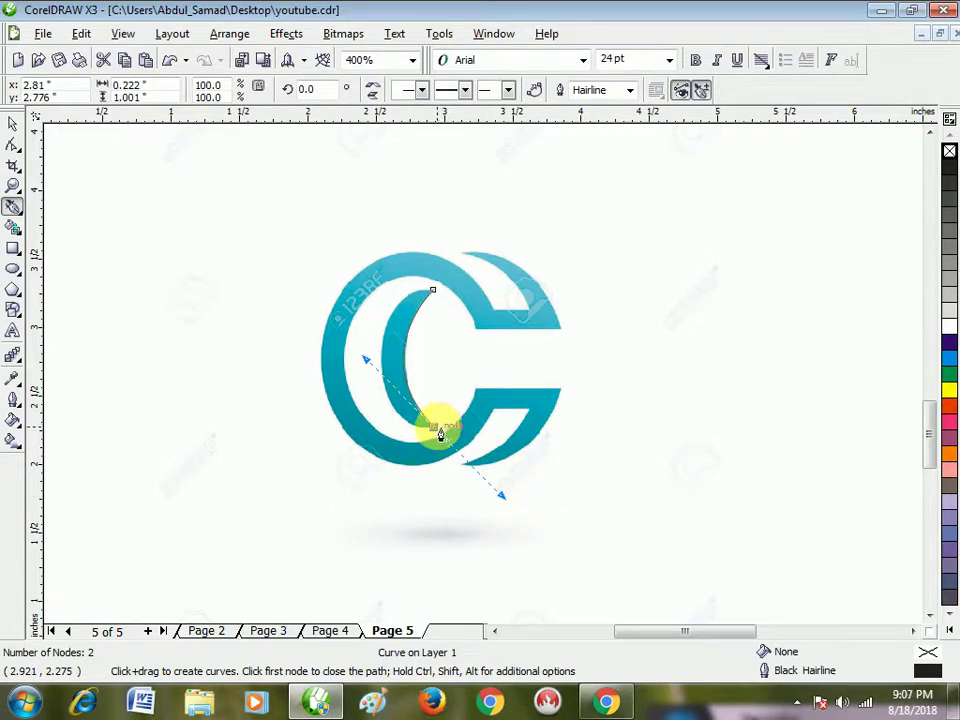
pyautogui.click(440, 433)
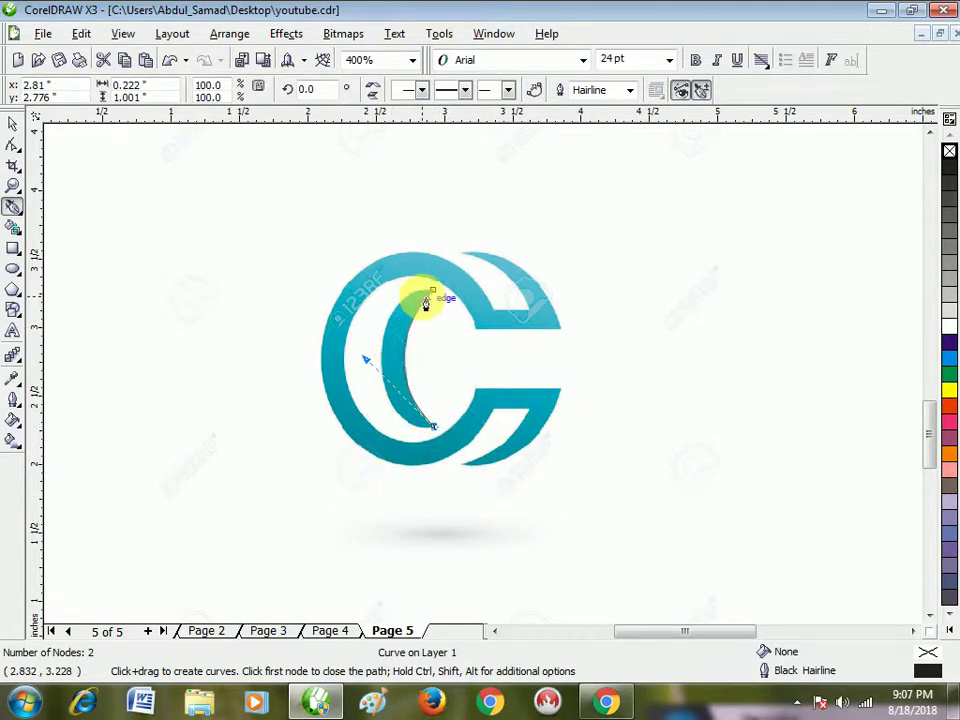
pyautogui.moveTo(437, 295)
pyautogui.mouseDown()
pyautogui.moveTo(335, 317)
pyautogui.moveTo(311, 375)
pyautogui.mouseUp()
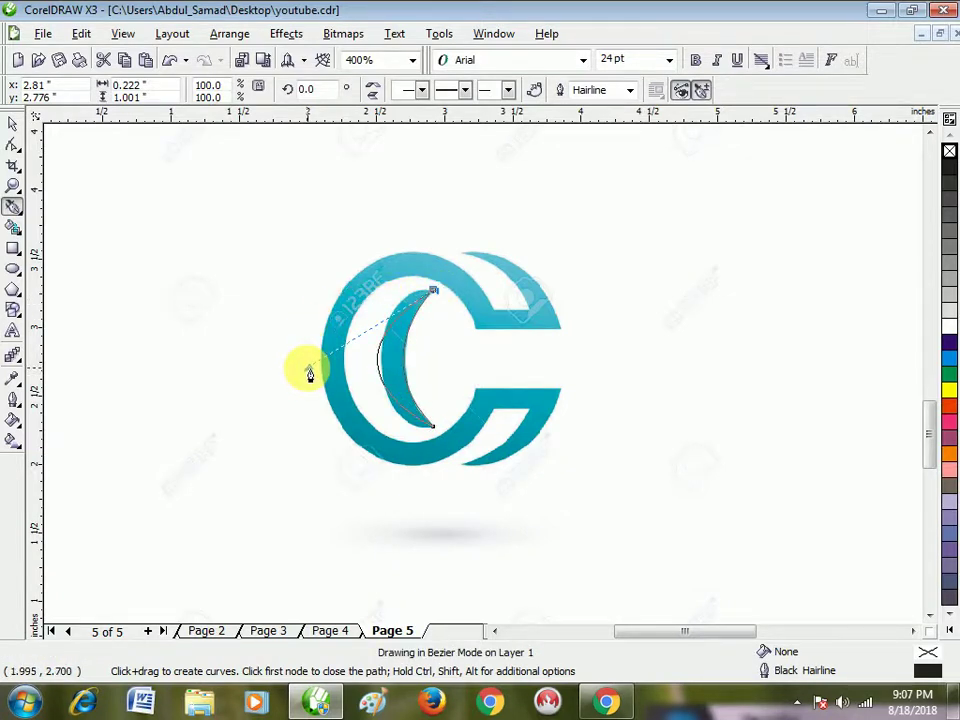
pyautogui.moveTo(310, 370); pyautogui.dragTo(311, 372)
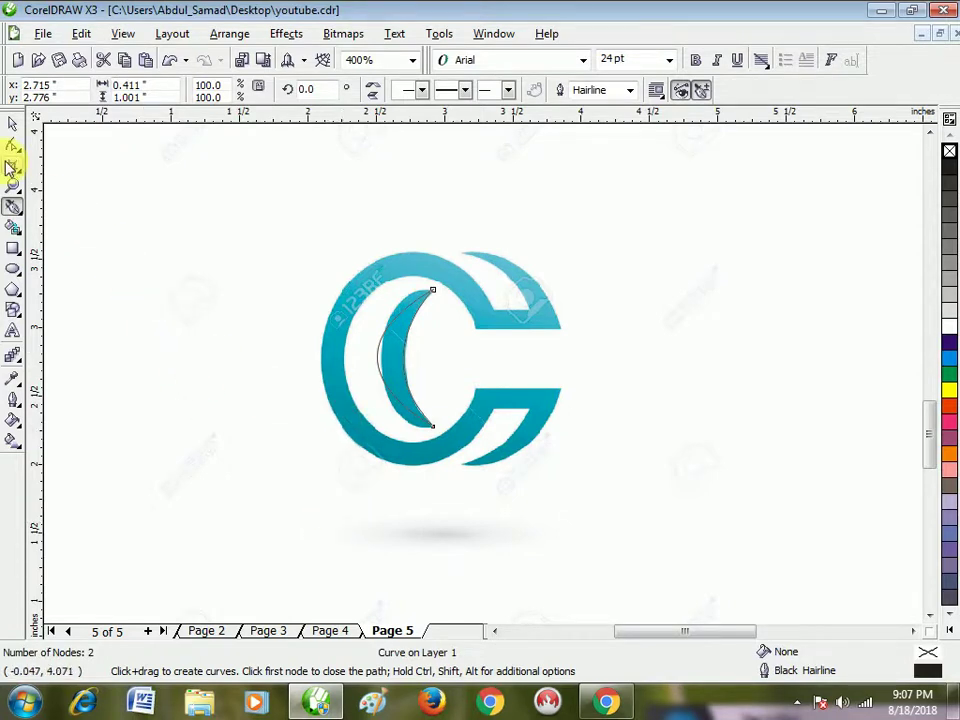
pyautogui.click(13, 127)
pyautogui.click(245, 489)
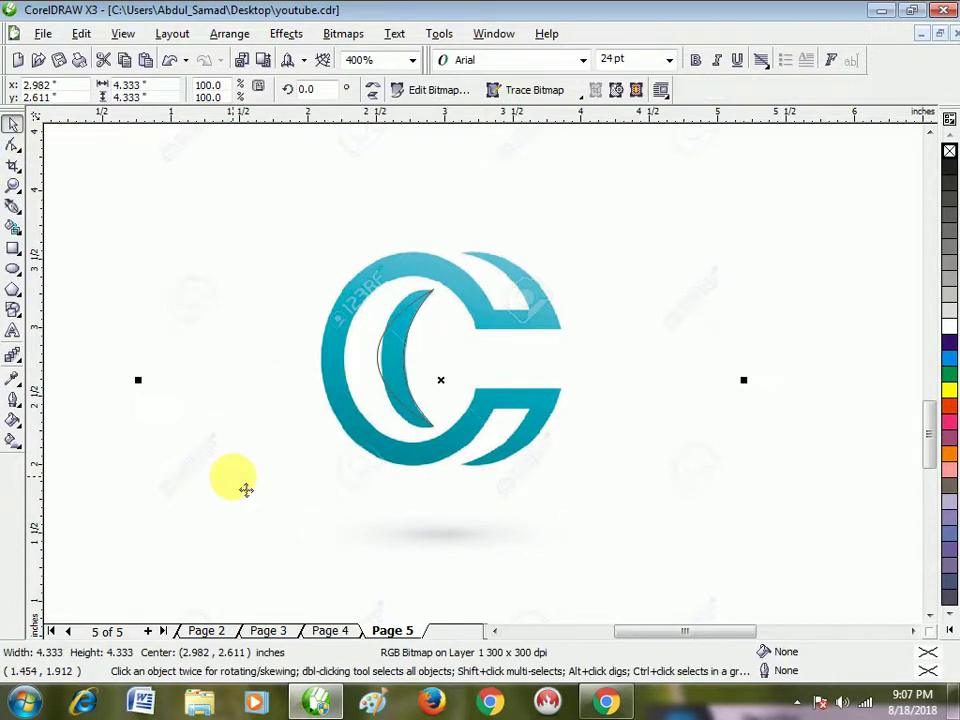
pyautogui.press('Tab')
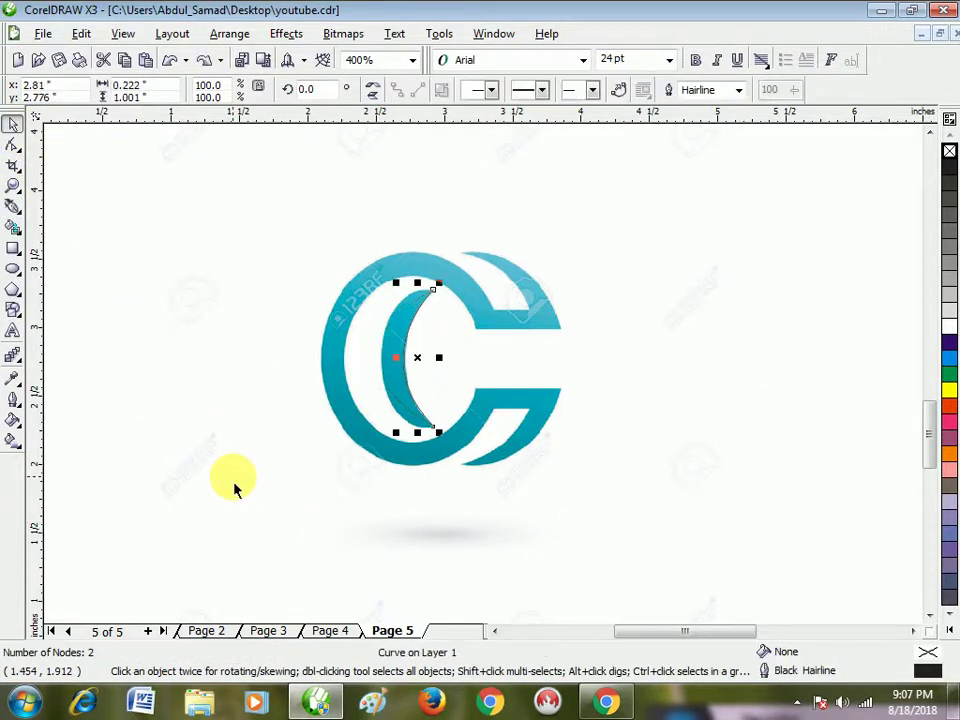
pyautogui.click(14, 147)
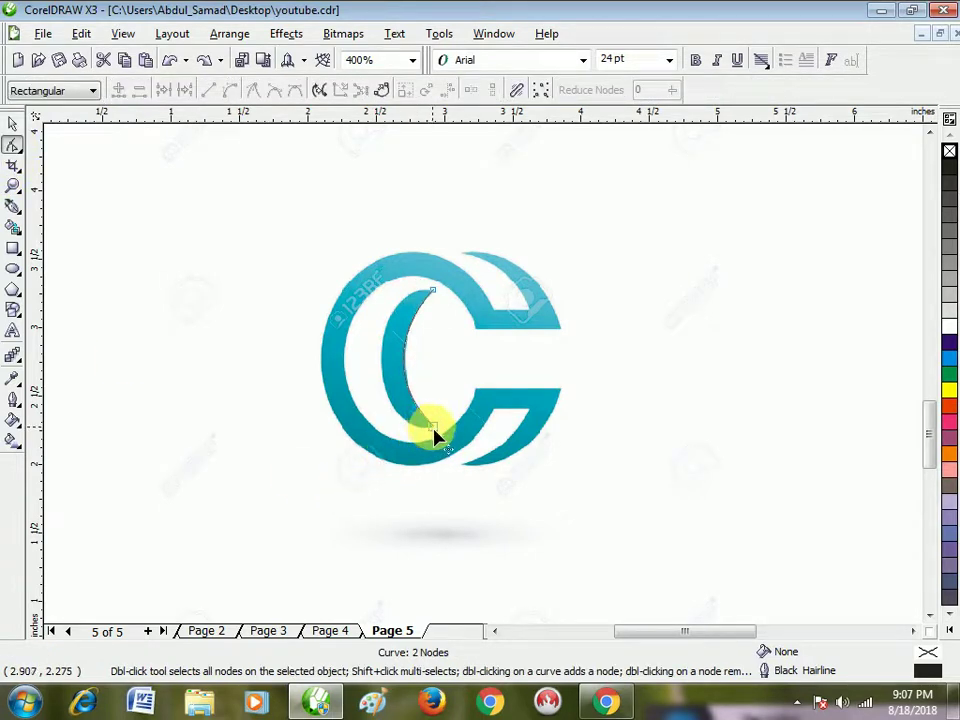
# Step: Continue the crescent outline from its lower tip along the outer edge through one middle node and close it at the upper tip
pyautogui.click(13, 208)
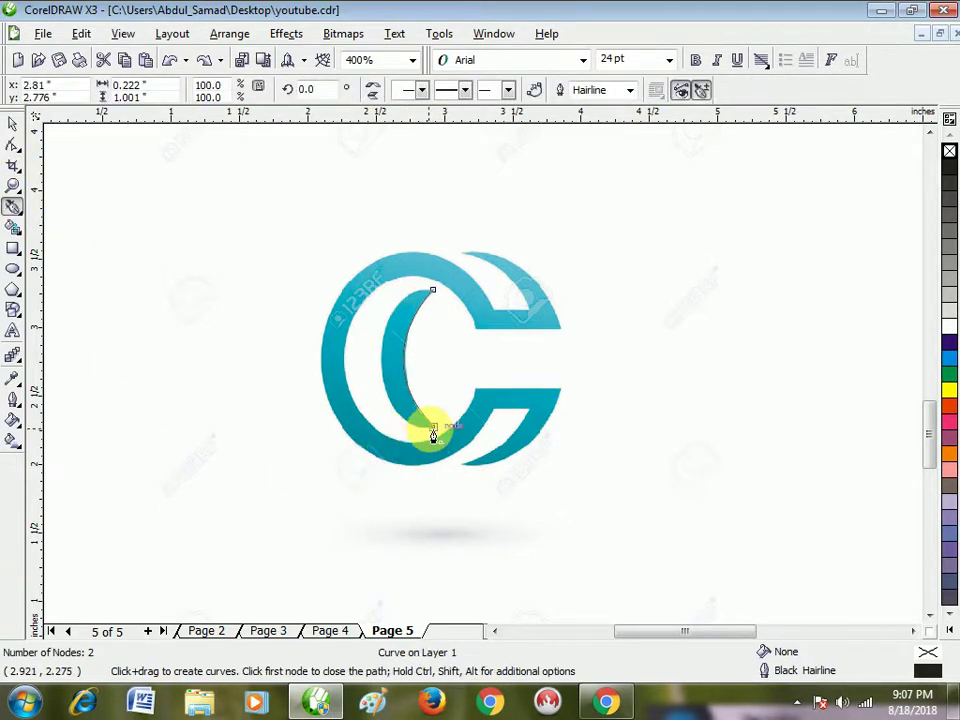
pyautogui.moveTo(433, 430); pyautogui.dragTo(394, 364)
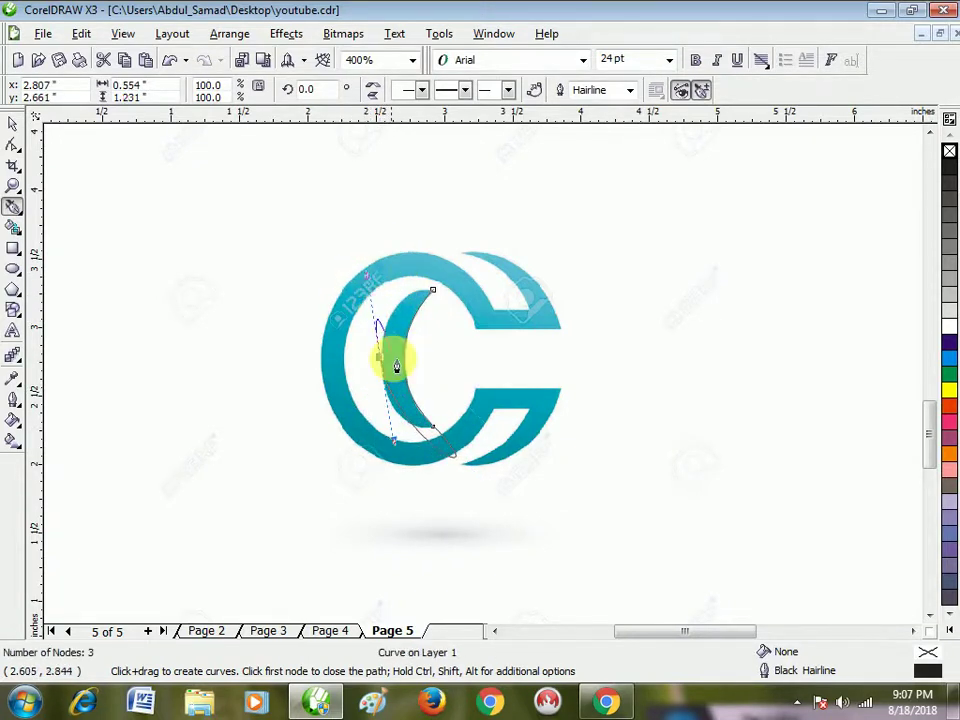
pyautogui.hotkey('ctrl', 'z')
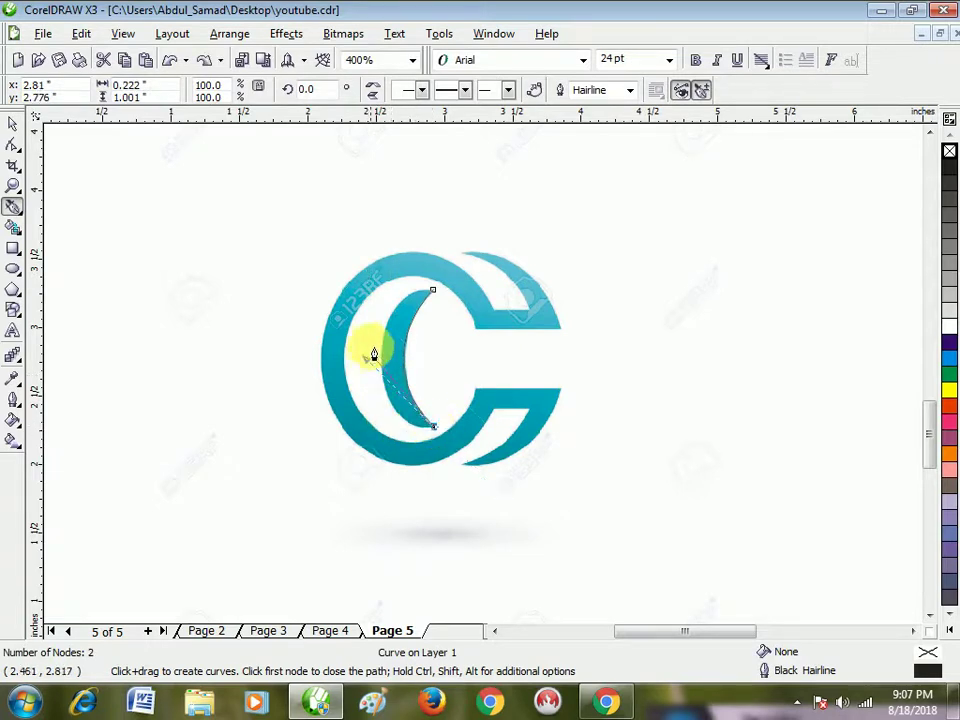
pyautogui.moveTo(380, 362); pyautogui.dragTo(377, 293)
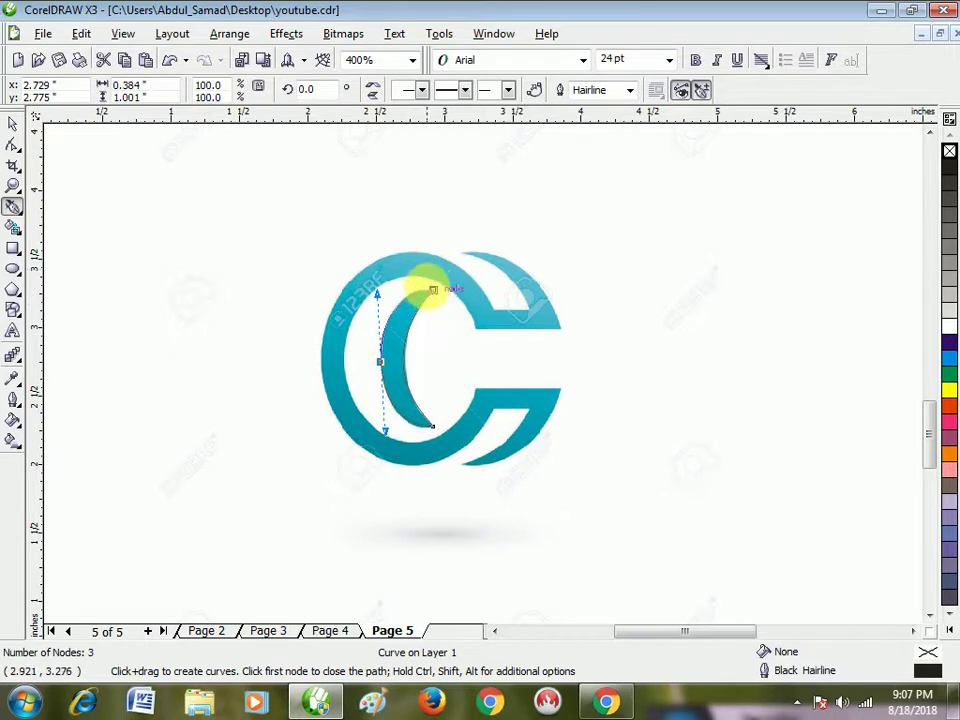
pyautogui.click(436, 292)
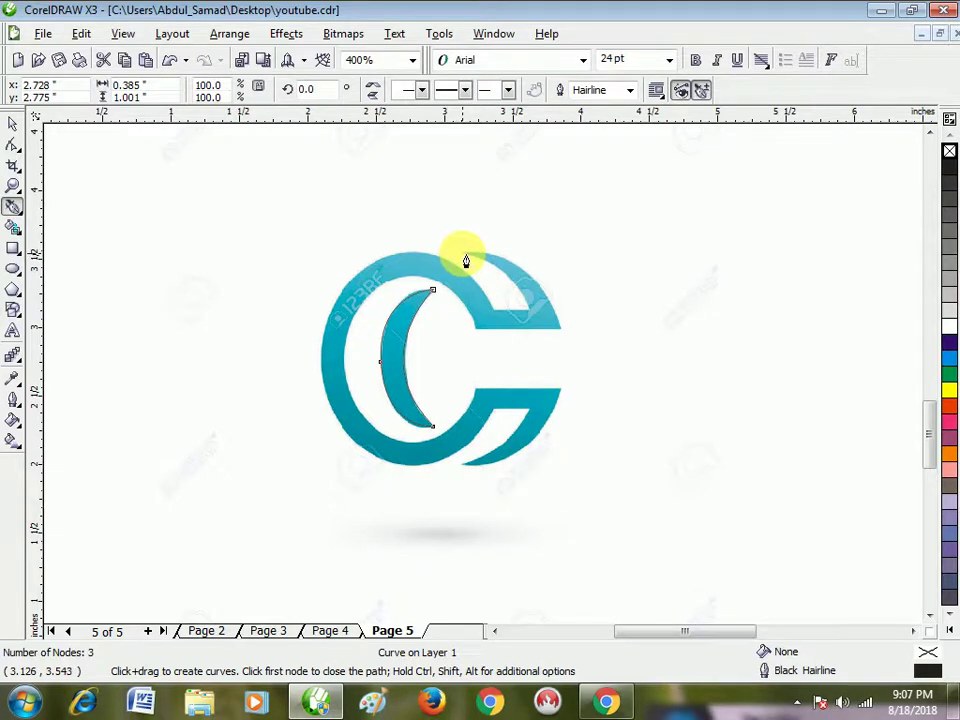
# Step: Start outlining the large C by tracing the upper arm's outer arc and its straight lower edge
pyautogui.click(462, 252)
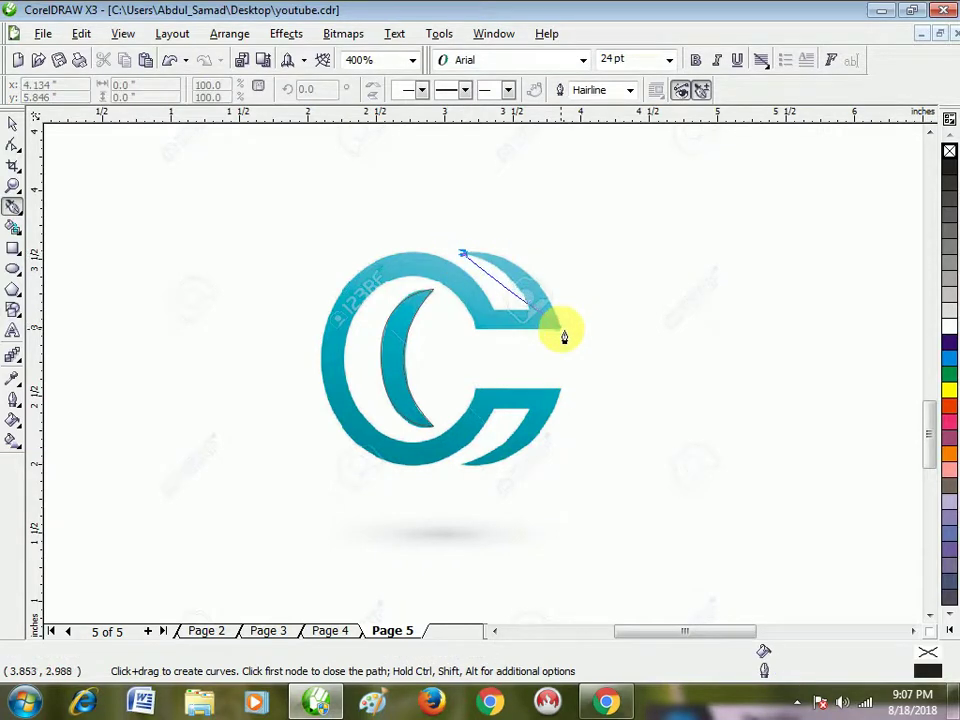
pyautogui.moveTo(560, 328); pyautogui.dragTo(596, 427)
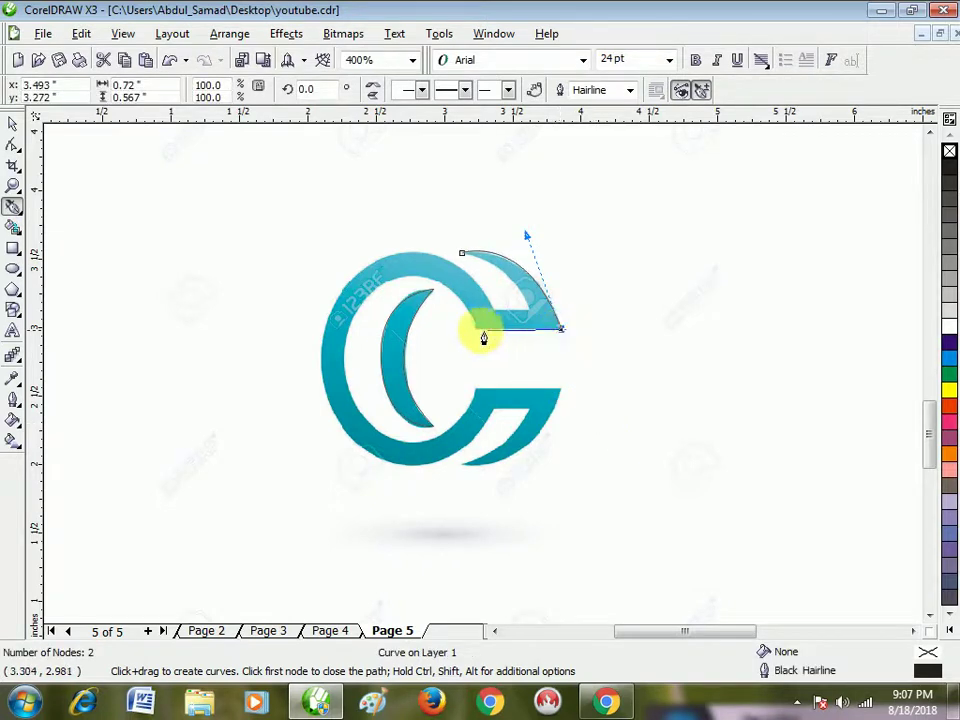
pyautogui.click(476, 329)
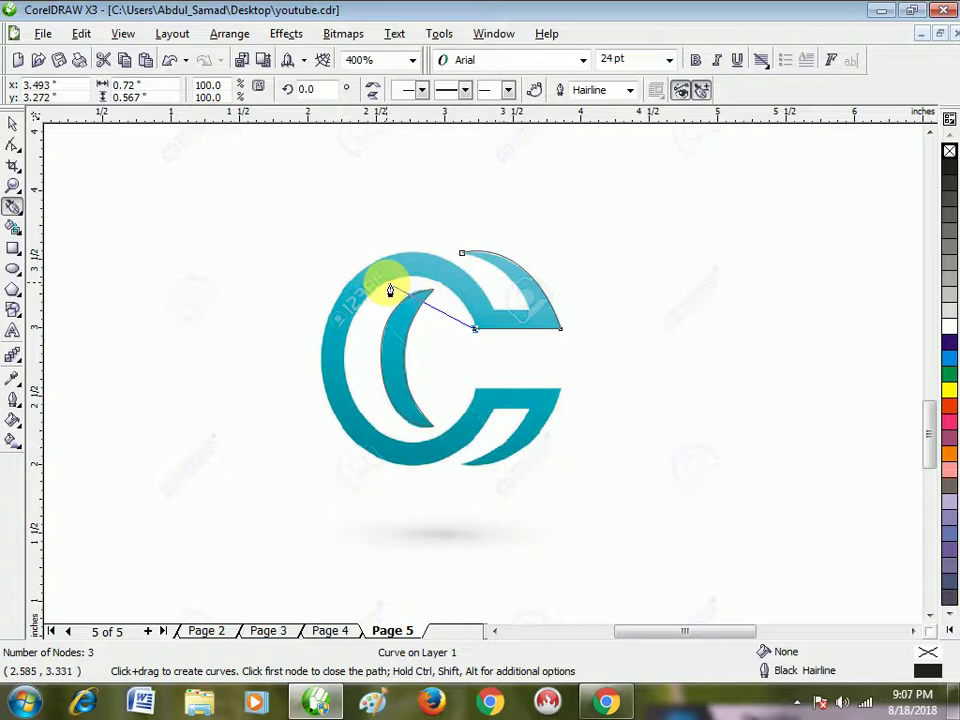
# Step: Extend the outline around the inner edge of the large C's ring to the inner corner of the lower arm
pyautogui.moveTo(389, 288); pyautogui.dragTo(313, 310)
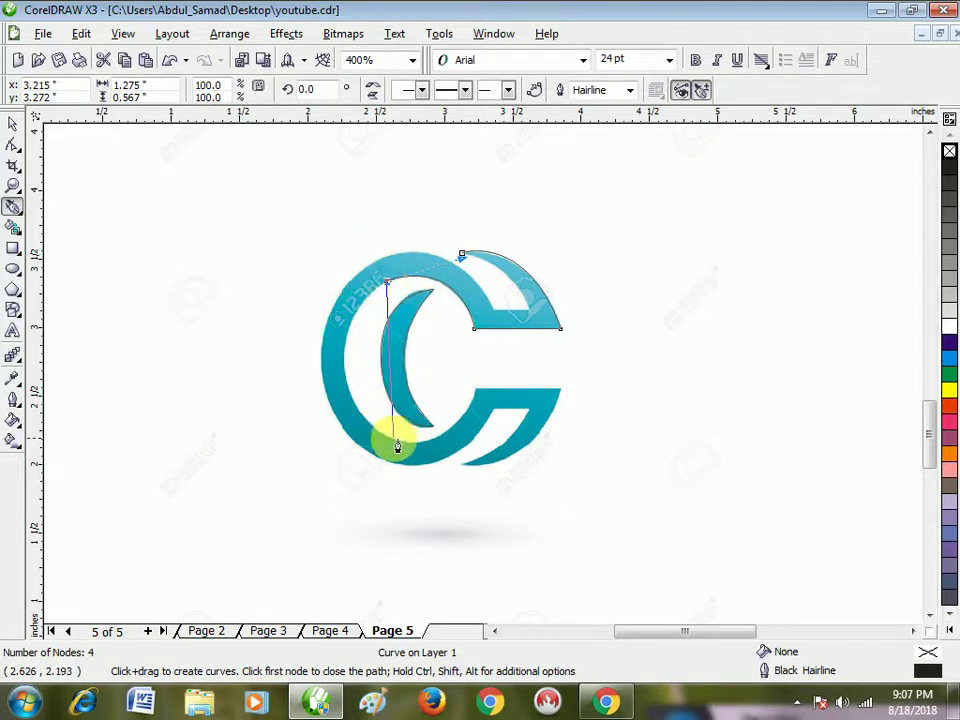
pyautogui.moveTo(392, 440)
pyautogui.mouseDown()
pyautogui.moveTo(453, 470)
pyautogui.moveTo(489, 551)
pyautogui.moveTo(519, 529)
pyautogui.moveTo(502, 517)
pyautogui.mouseUp()
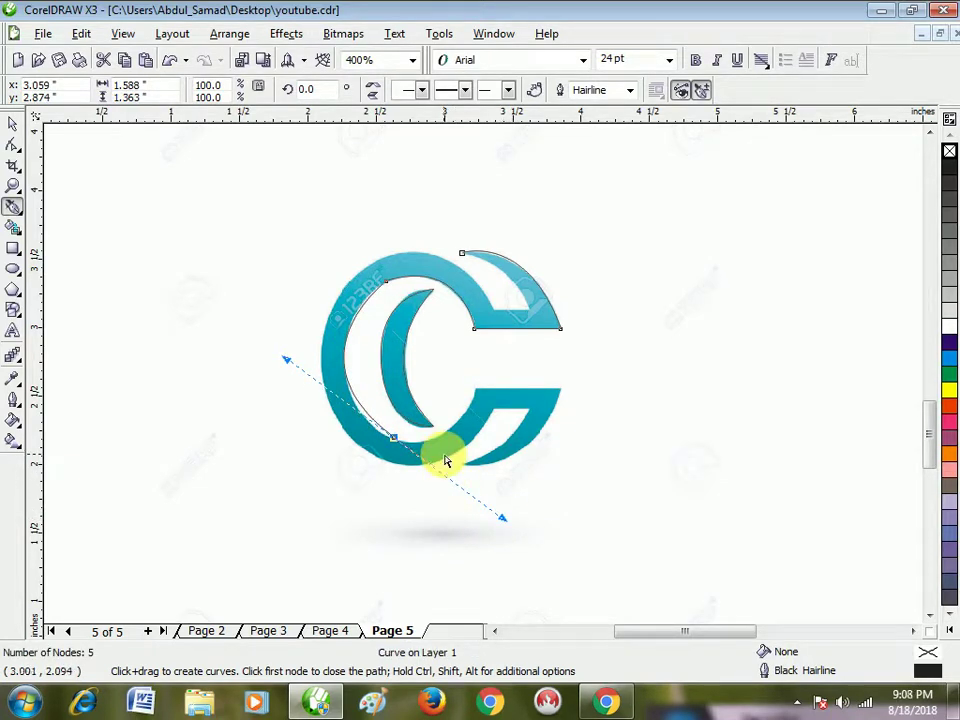
pyautogui.hotkey('ctrl', 'z')
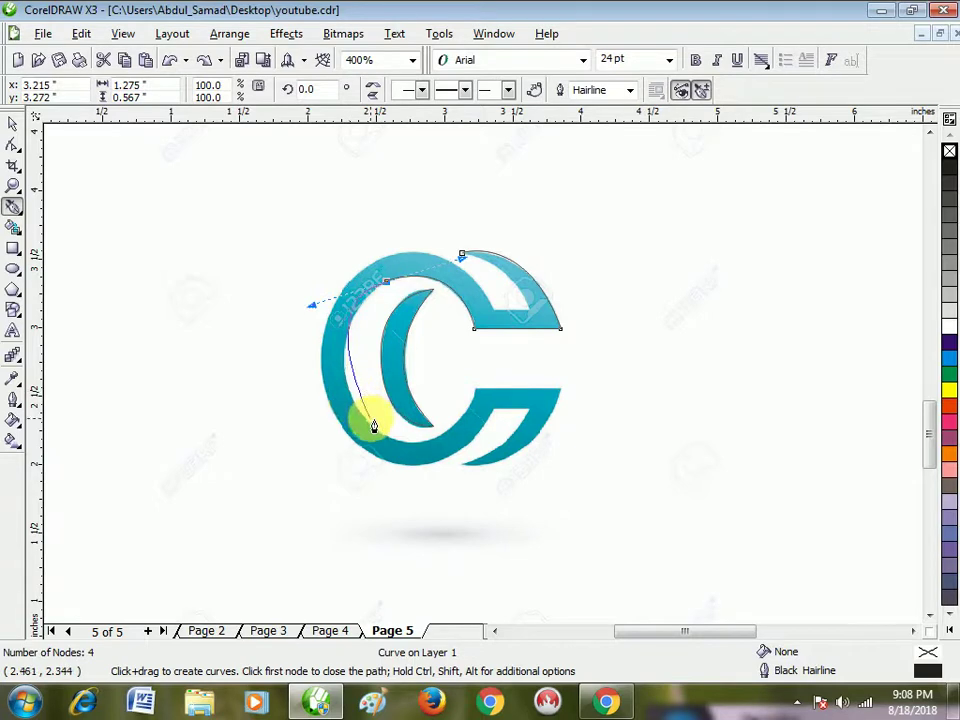
pyautogui.click(386, 280)
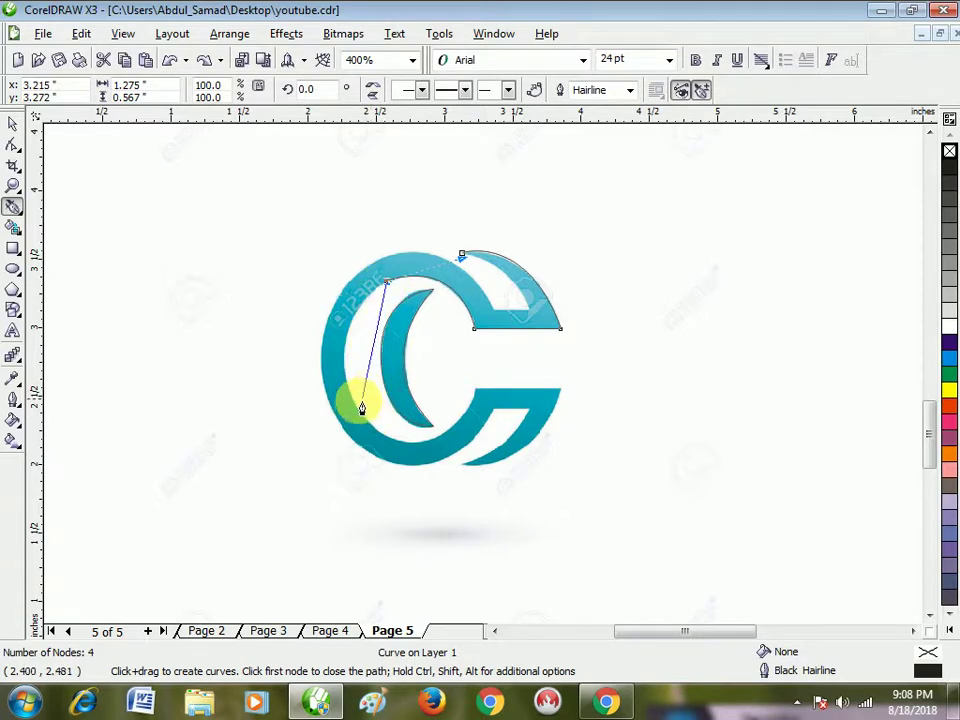
pyautogui.moveTo(359, 411)
pyautogui.mouseDown()
pyautogui.moveTo(386, 506)
pyautogui.moveTo(401, 501)
pyautogui.moveTo(401, 484)
pyautogui.mouseUp()
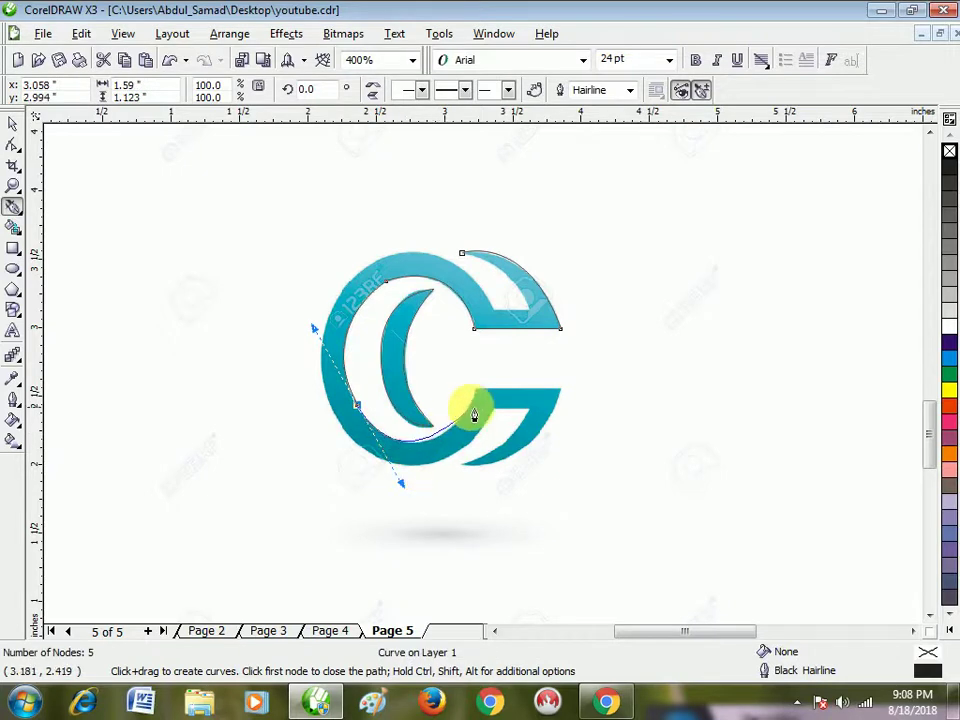
pyautogui.moveTo(475, 389)
pyautogui.mouseDown()
pyautogui.moveTo(471, 420)
pyautogui.moveTo(488, 350)
pyautogui.moveTo(484, 358)
pyautogui.mouseUp()
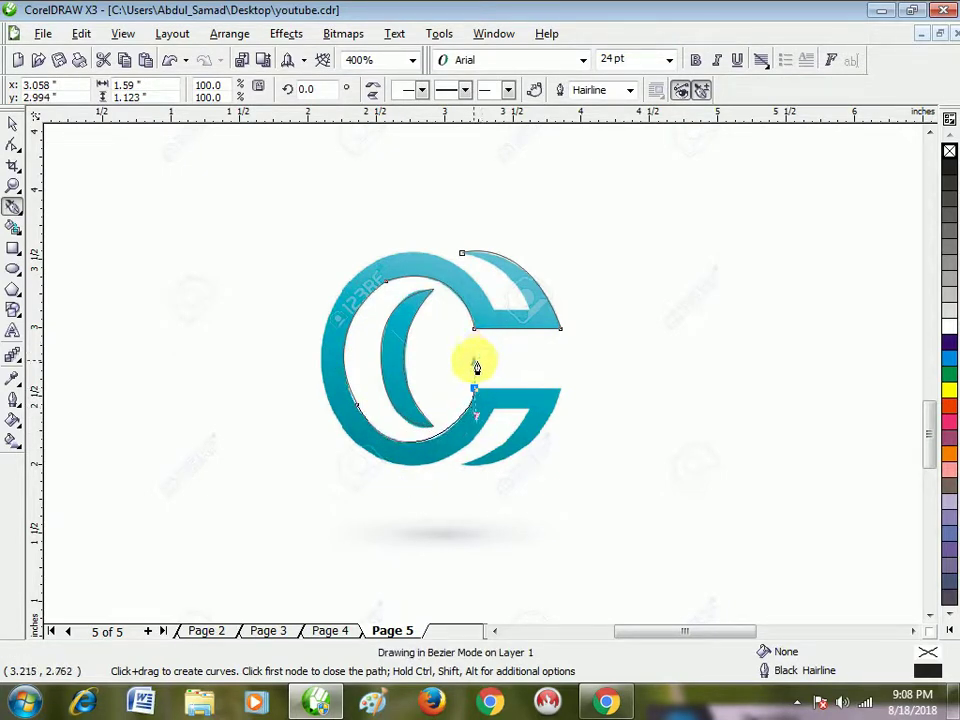
pyautogui.moveTo(476, 367); pyautogui.dragTo(478, 366)
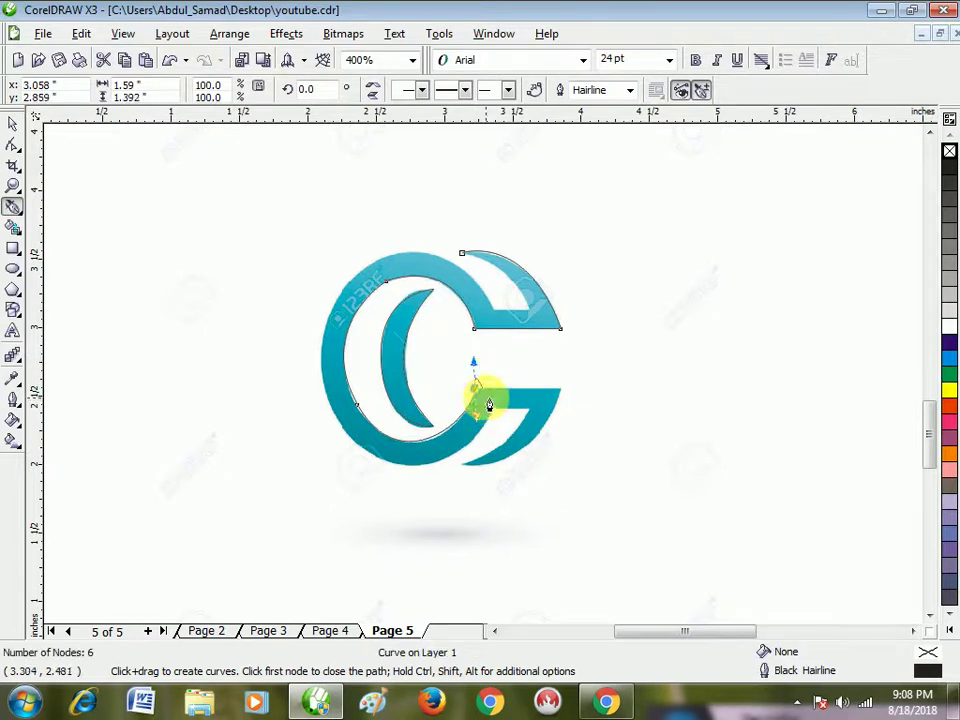
# Step: Trace the lower arm of the large C along its straight upper edge, outer arc, pointed tip and inner notch
pyautogui.click(561, 390)
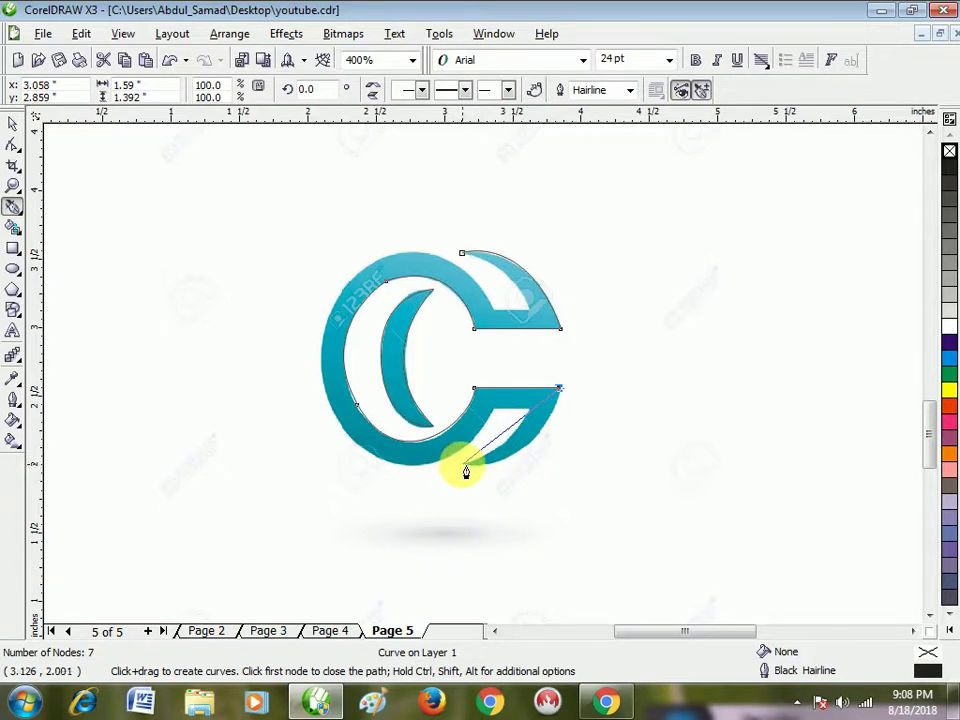
pyautogui.moveTo(463, 465)
pyautogui.mouseDown()
pyautogui.moveTo(343, 467)
pyautogui.moveTo(388, 465)
pyautogui.moveTo(394, 455)
pyautogui.moveTo(388, 474)
pyautogui.moveTo(372, 474)
pyautogui.moveTo(380, 463)
pyautogui.mouseUp()
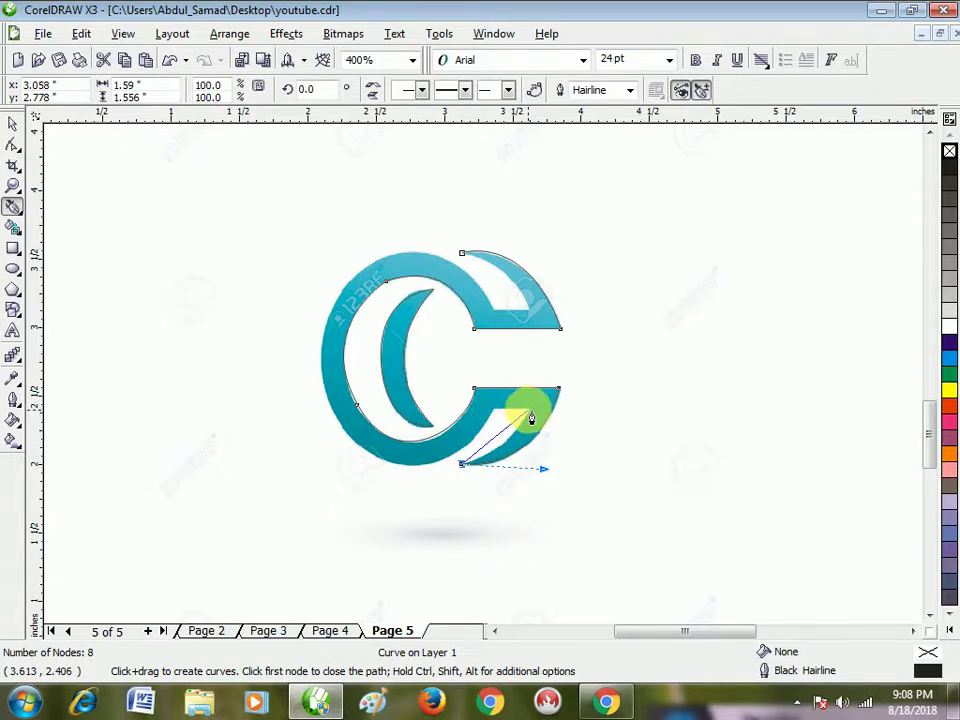
pyautogui.moveTo(528, 411)
pyautogui.mouseDown()
pyautogui.moveTo(548, 407)
pyautogui.moveTo(557, 367)
pyautogui.moveTo(545, 369)
pyautogui.mouseUp()
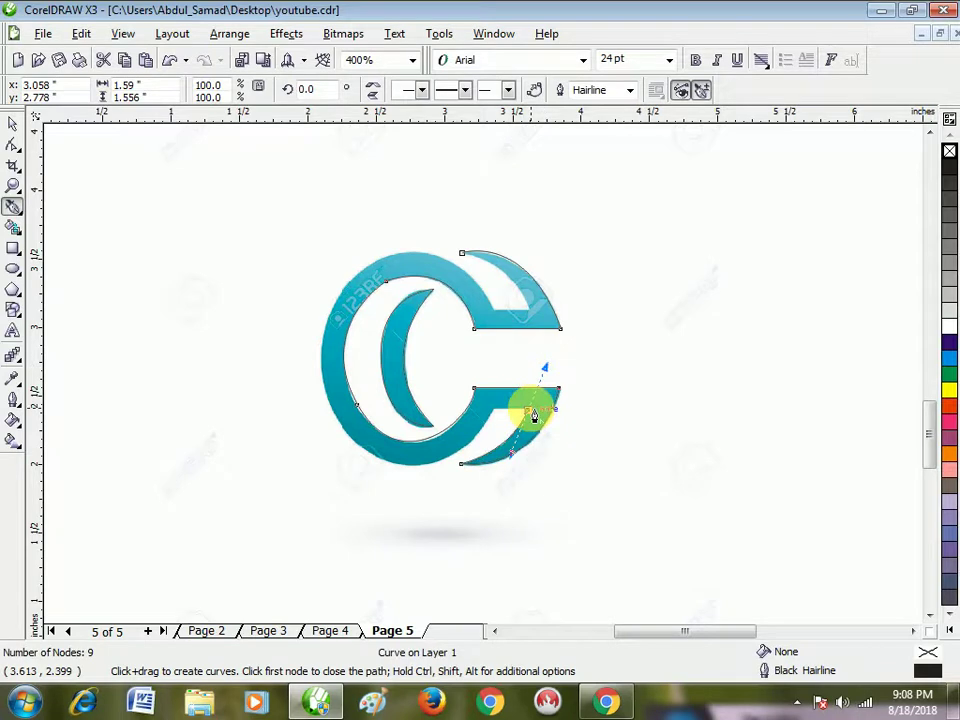
pyautogui.click(494, 411)
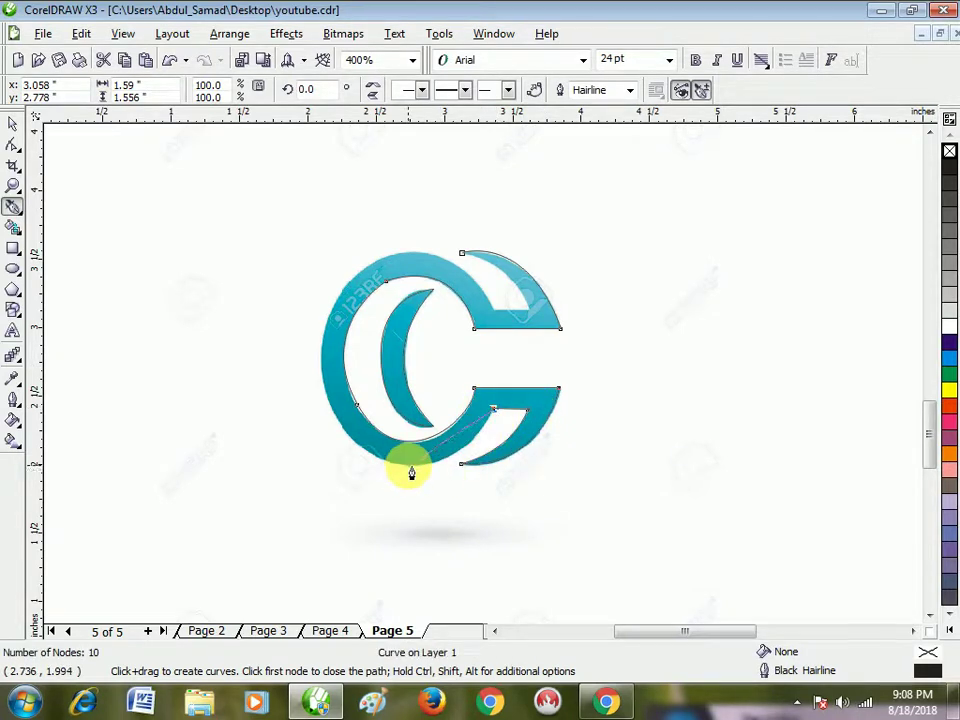
# Step: Trace the outer edge of the ring from the lower notch around the far side to the top of the C
pyautogui.moveTo(408, 465)
pyautogui.mouseDown()
pyautogui.moveTo(392, 455)
pyautogui.moveTo(350, 462)
pyautogui.mouseUp()
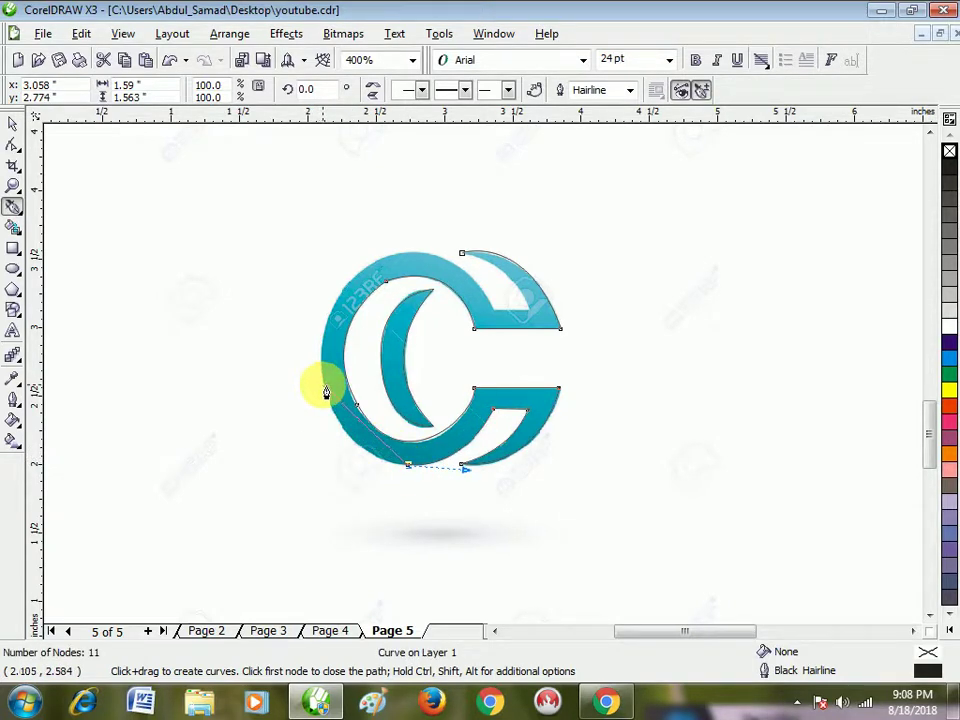
pyautogui.moveTo(322, 385)
pyautogui.mouseDown()
pyautogui.moveTo(321, 315)
pyautogui.moveTo(299, 304)
pyautogui.mouseUp()
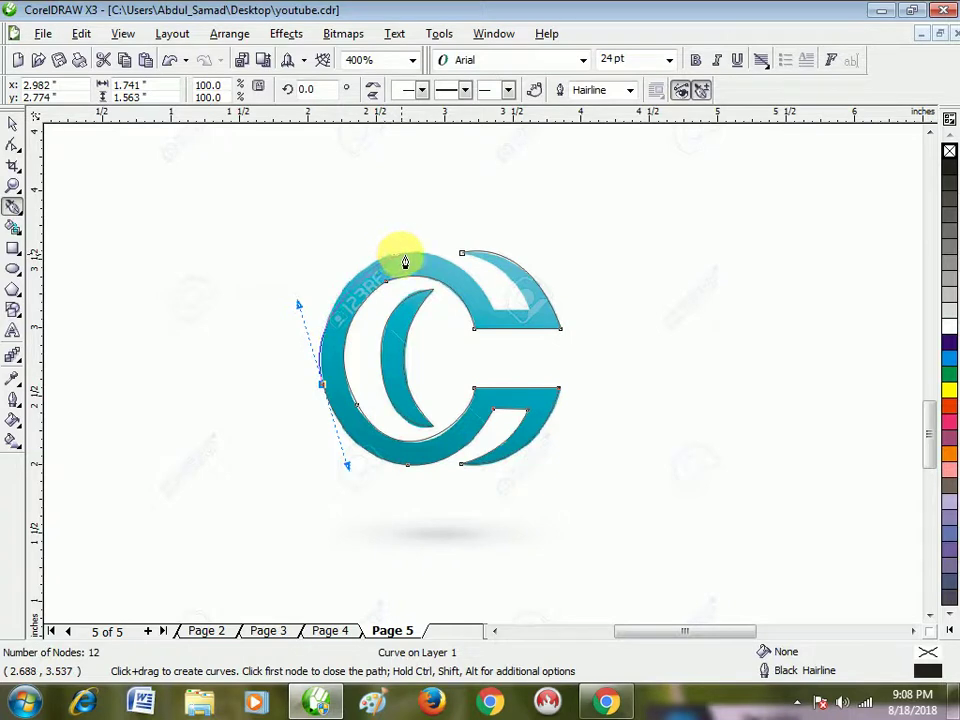
pyautogui.moveTo(404, 260)
pyautogui.mouseDown()
pyautogui.moveTo(386, 261)
pyautogui.moveTo(439, 270)
pyautogui.moveTo(439, 258)
pyautogui.mouseUp()
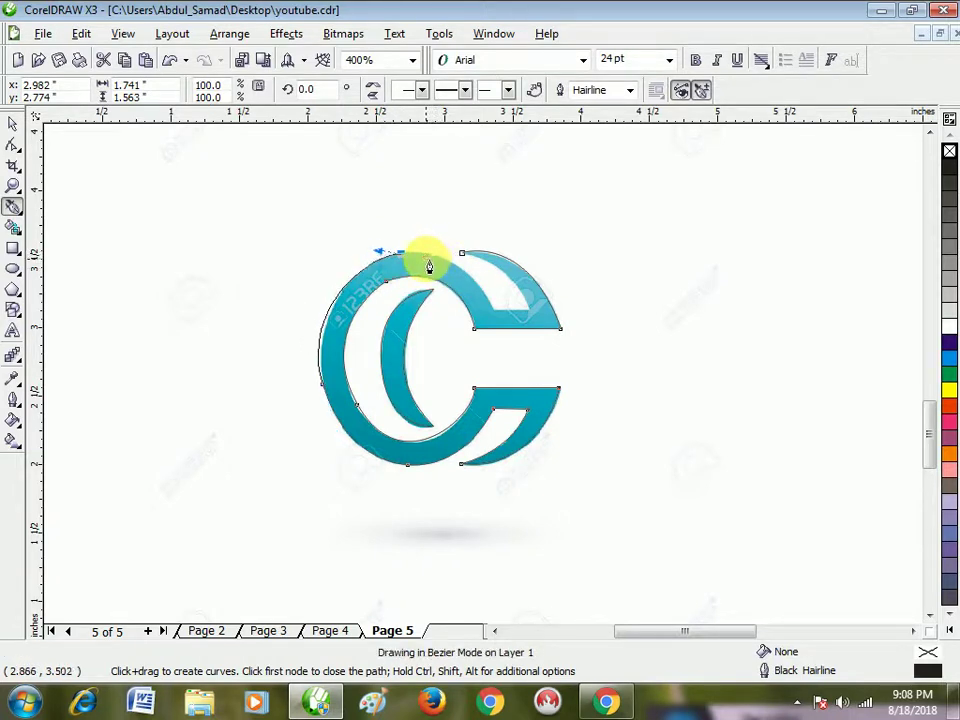
pyautogui.moveTo(428, 266); pyautogui.dragTo(407, 266)
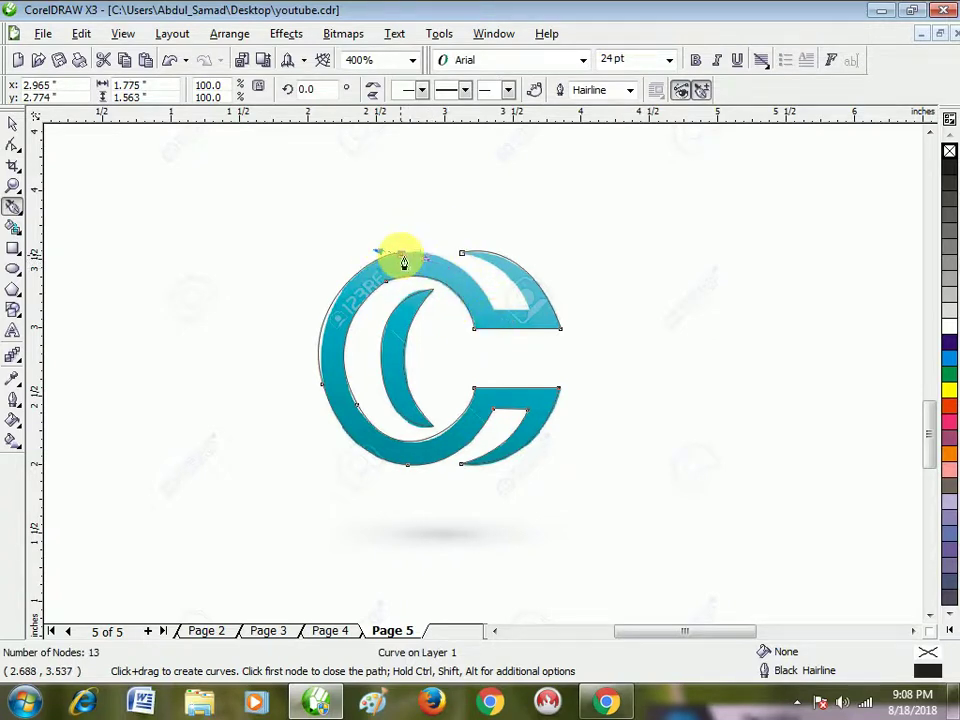
# Step: Trace the upper notch of the large C and close the outline at the upper arm's tip
pyautogui.moveTo(495, 318); pyautogui.dragTo(528, 382)
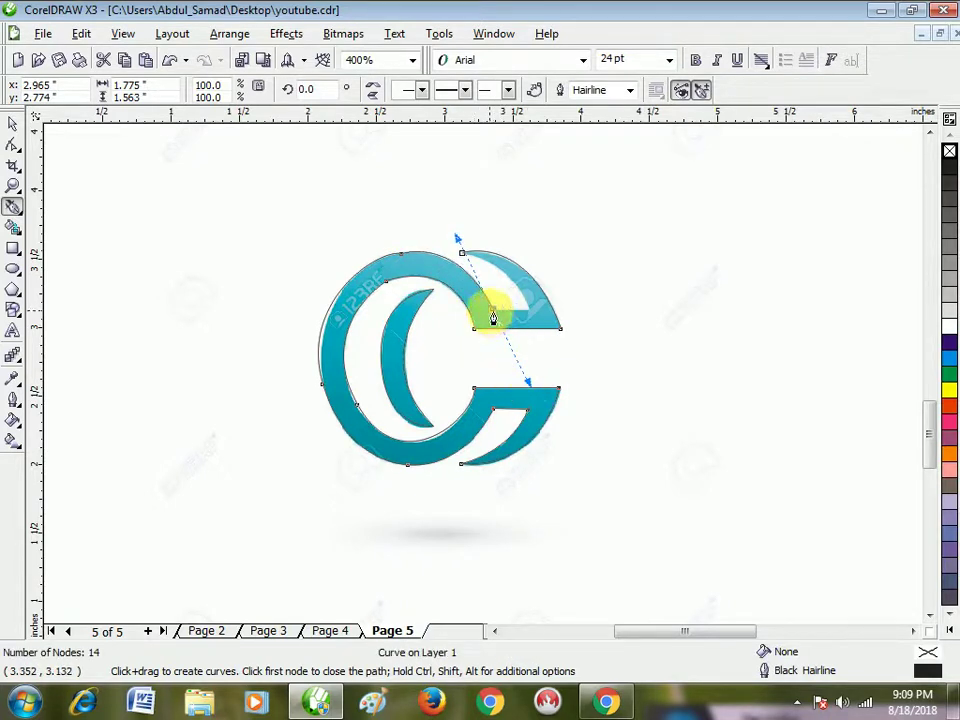
pyautogui.click(533, 313)
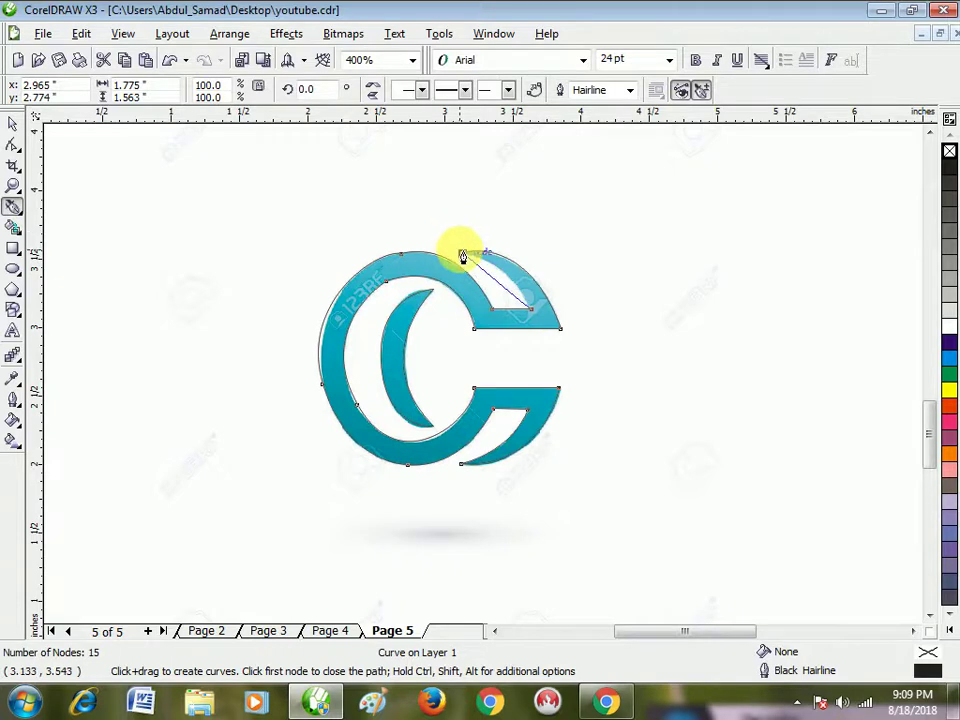
pyautogui.moveTo(462, 258); pyautogui.dragTo(514, 263)
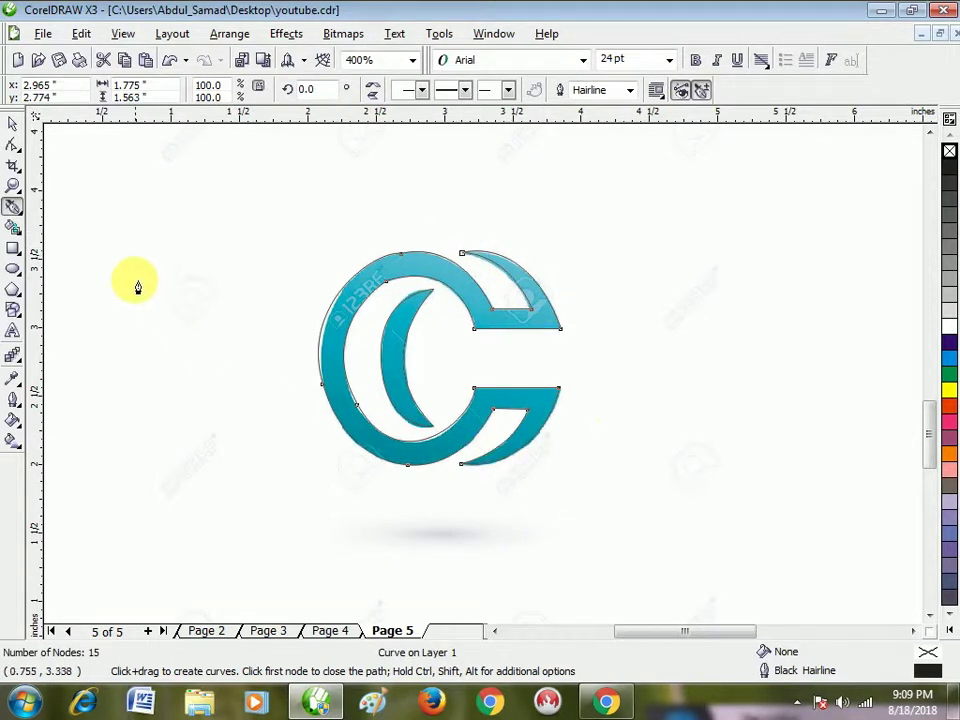
# Step: Reshape the large C's outline to fit the ring's outer side edge and delete the extra node at the ring's top
pyautogui.click(13, 143)
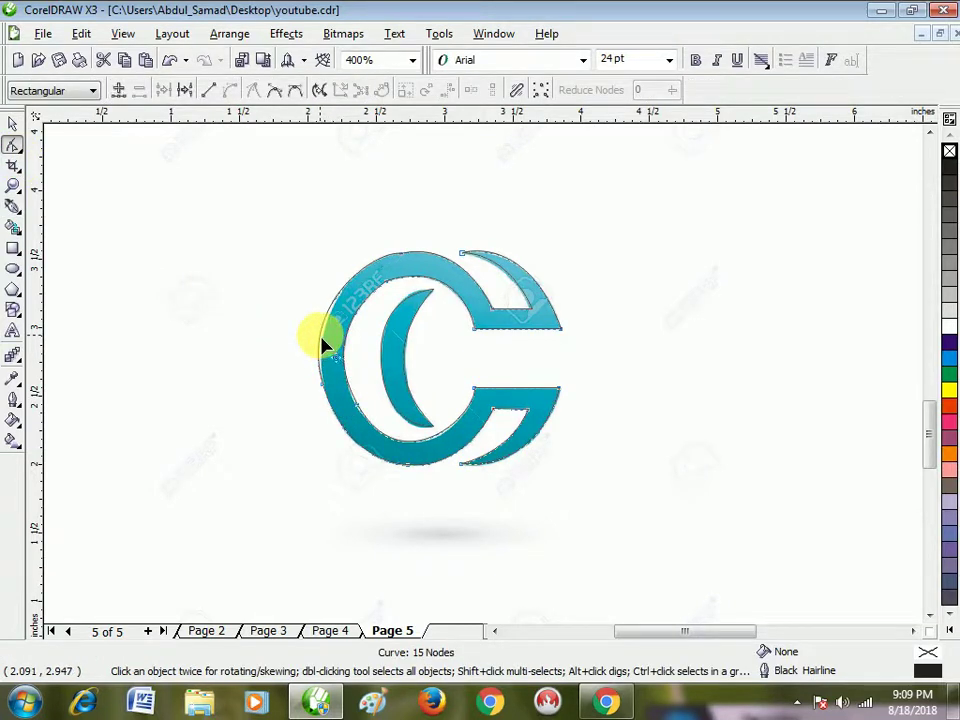
pyautogui.scroll(1, 484, 381)
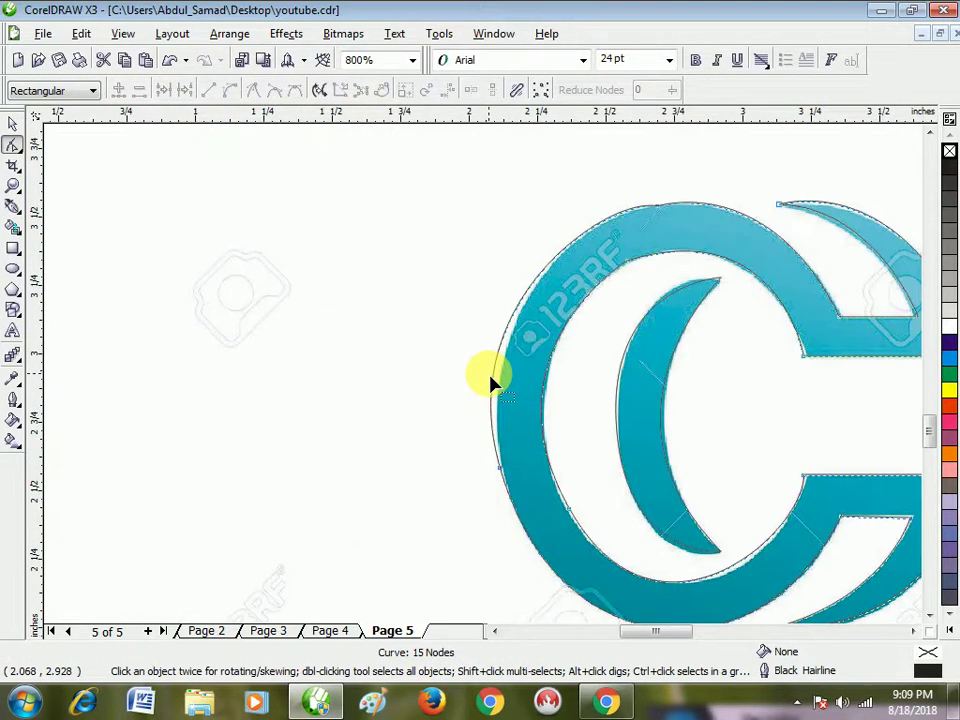
pyautogui.moveTo(497, 382); pyautogui.dragTo(506, 382)
pyautogui.click(659, 206)
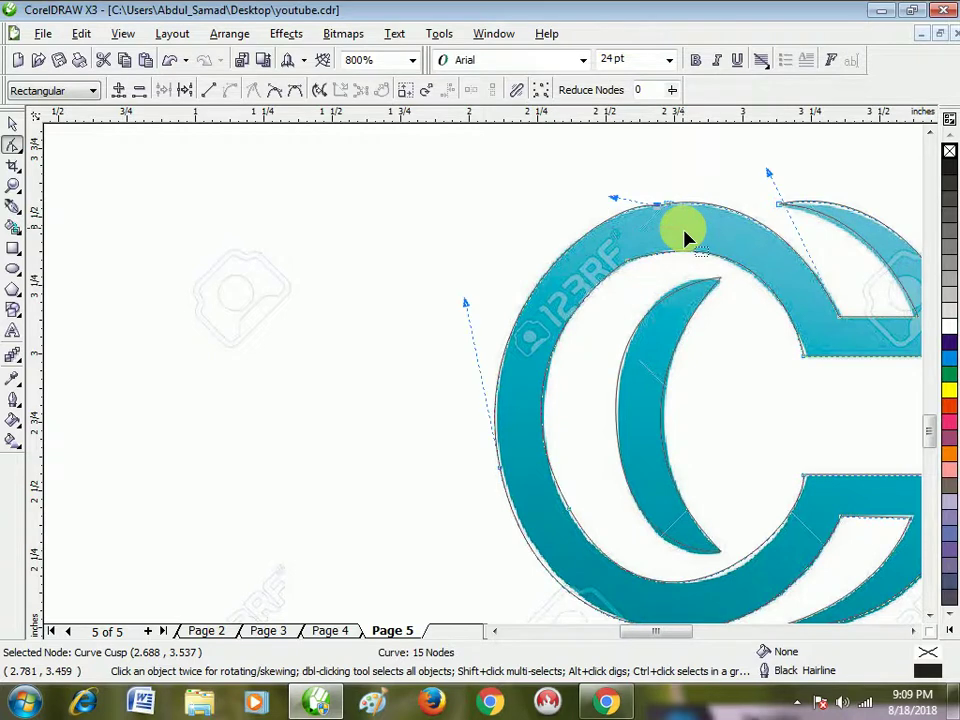
pyautogui.press('Delete')
pyautogui.scroll(-1, 456, 399)
pyautogui.scroll(-1, 528, 402)
pyautogui.scroll(1, 528, 402)
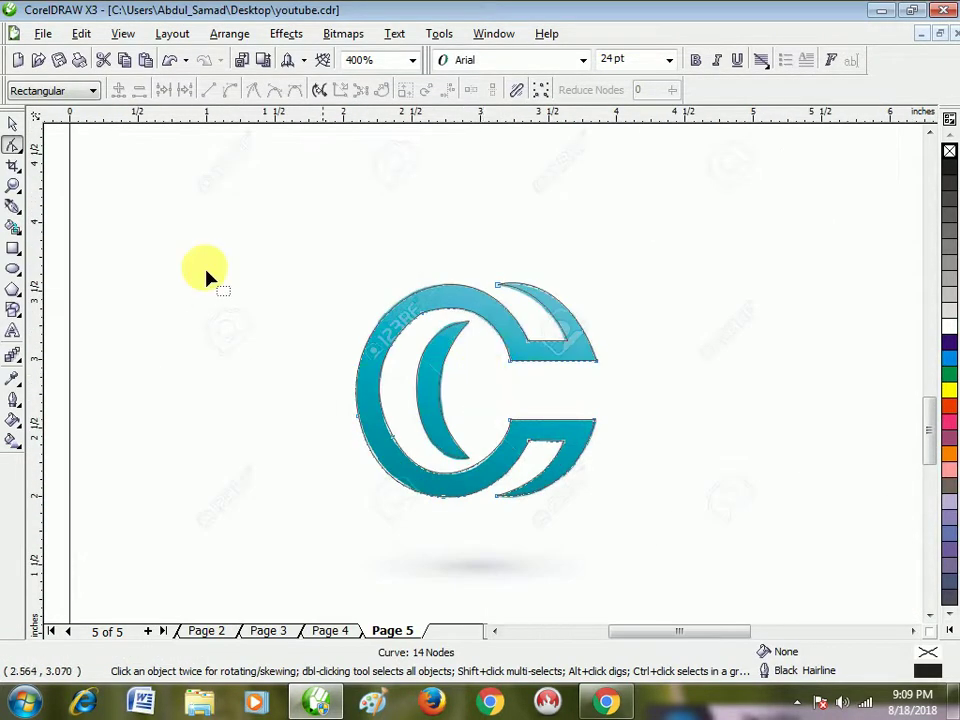
# Step: Fill the traced large C and the inner crescent with the teal colour R:30 G:161 B:179
pyautogui.click(10, 133)
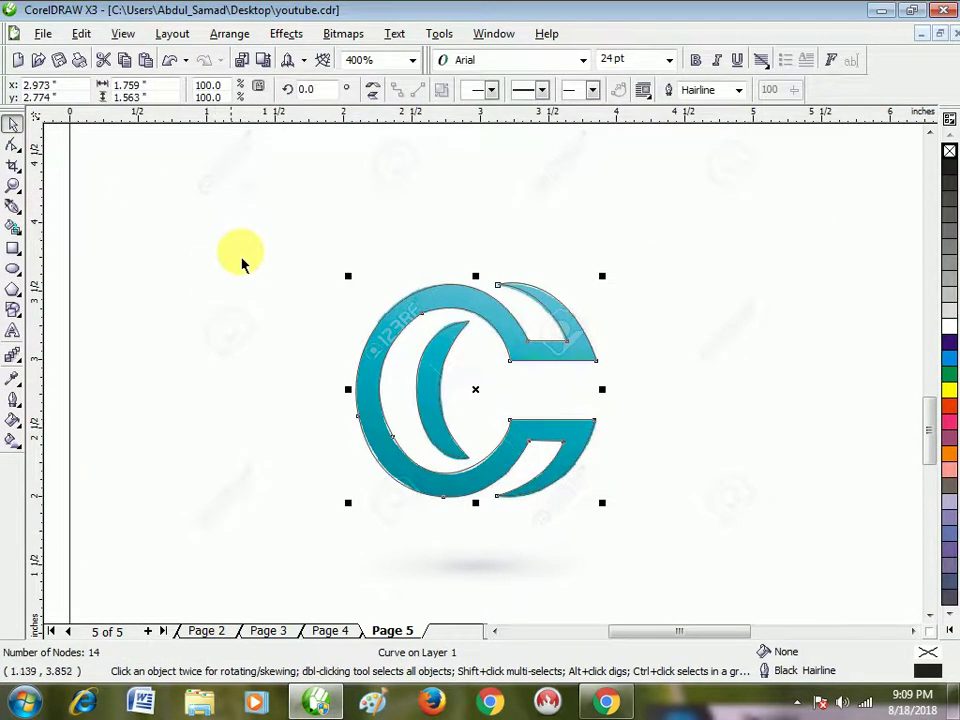
pyautogui.keyDown('shift'); pyautogui.click(435, 383); pyautogui.keyUp('shift')
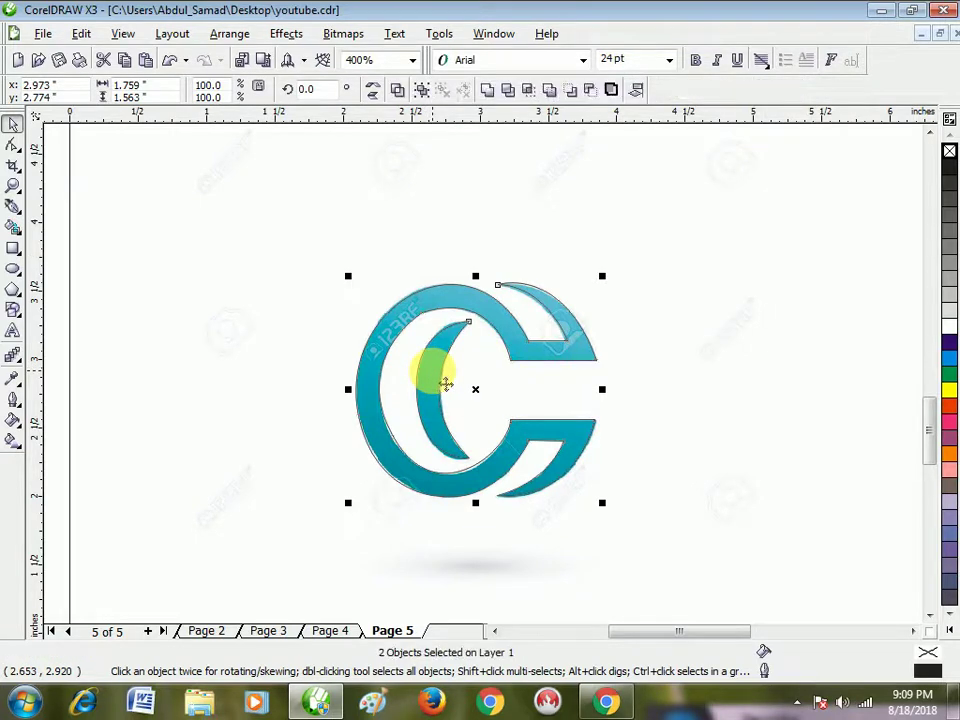
pyautogui.click(14, 378)
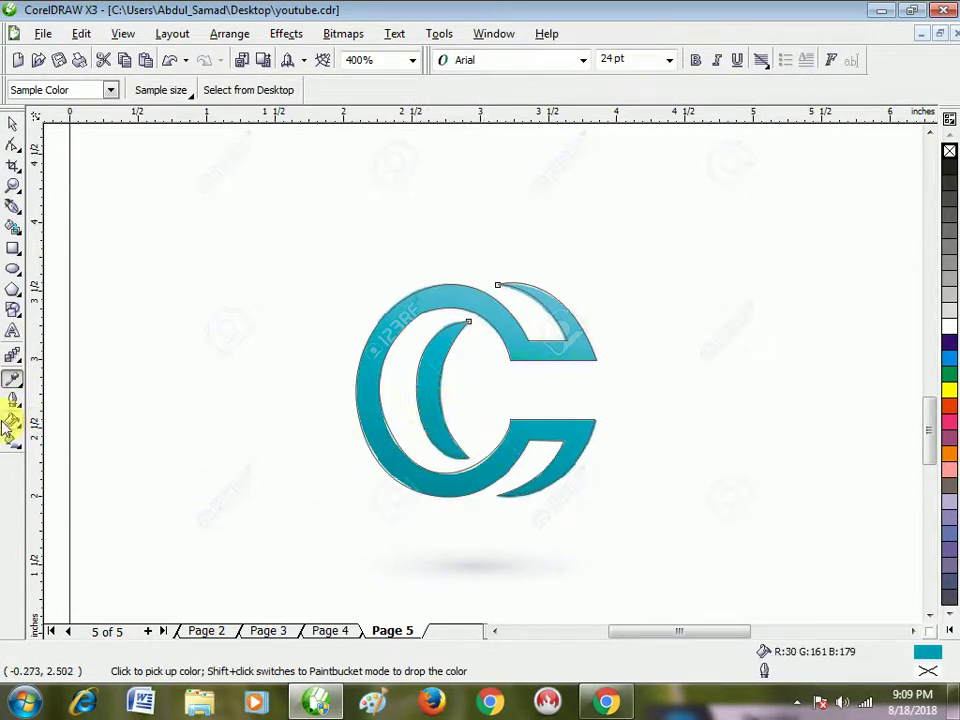
pyautogui.click(14, 385)
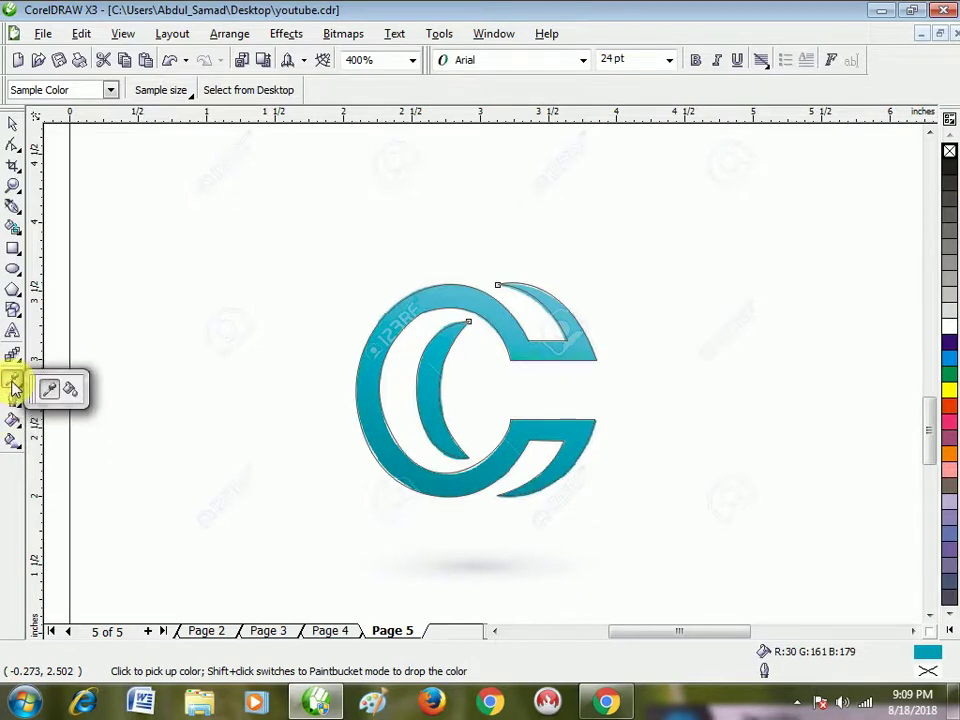
pyautogui.click(68, 389)
pyautogui.click(377, 385)
pyautogui.click(432, 390)
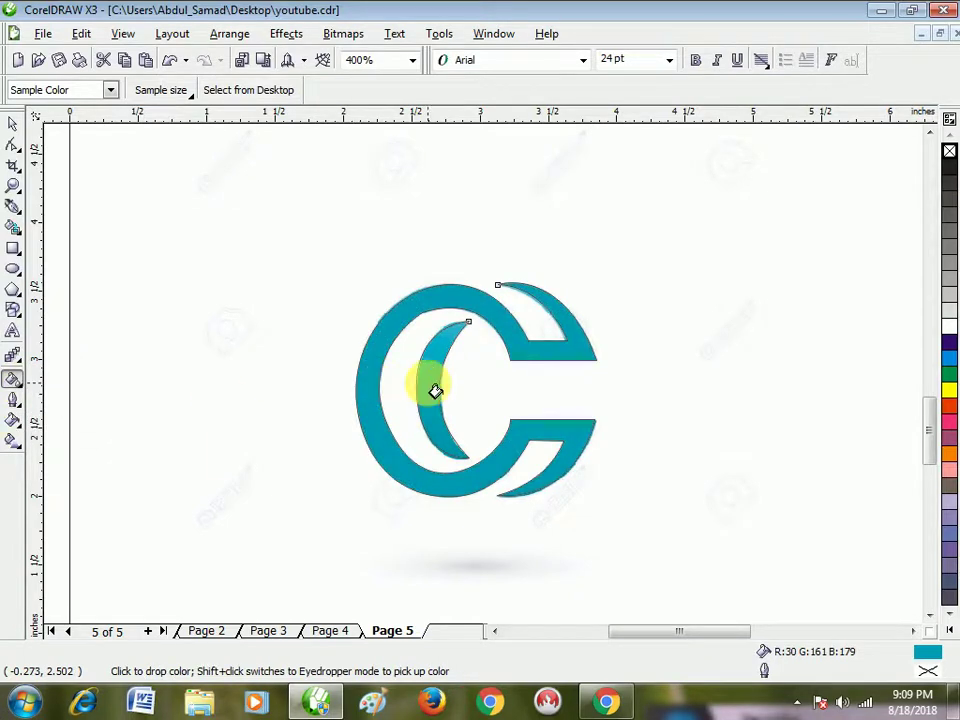
# Step: Delete the reference image behind the teal double C
pyautogui.click(12, 258)
pyautogui.click(14, 124)
pyautogui.click(300, 321)
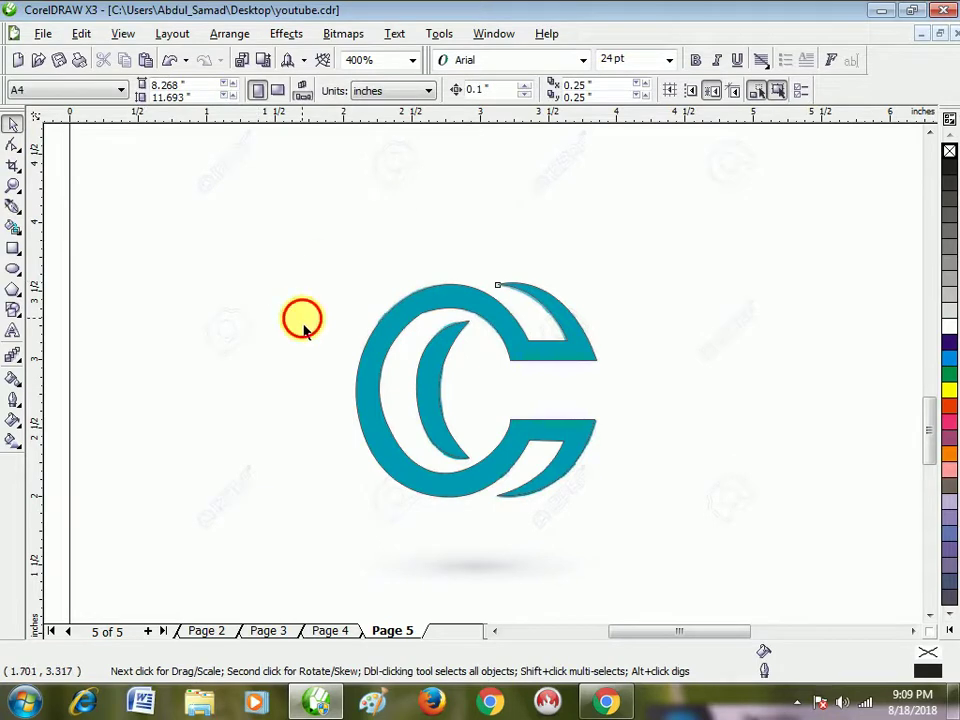
pyautogui.press('Delete')
# Step: Remove the outline from both teal shapes of the double C and deselect them
pyautogui.moveTo(279, 236); pyautogui.dragTo(615, 515)
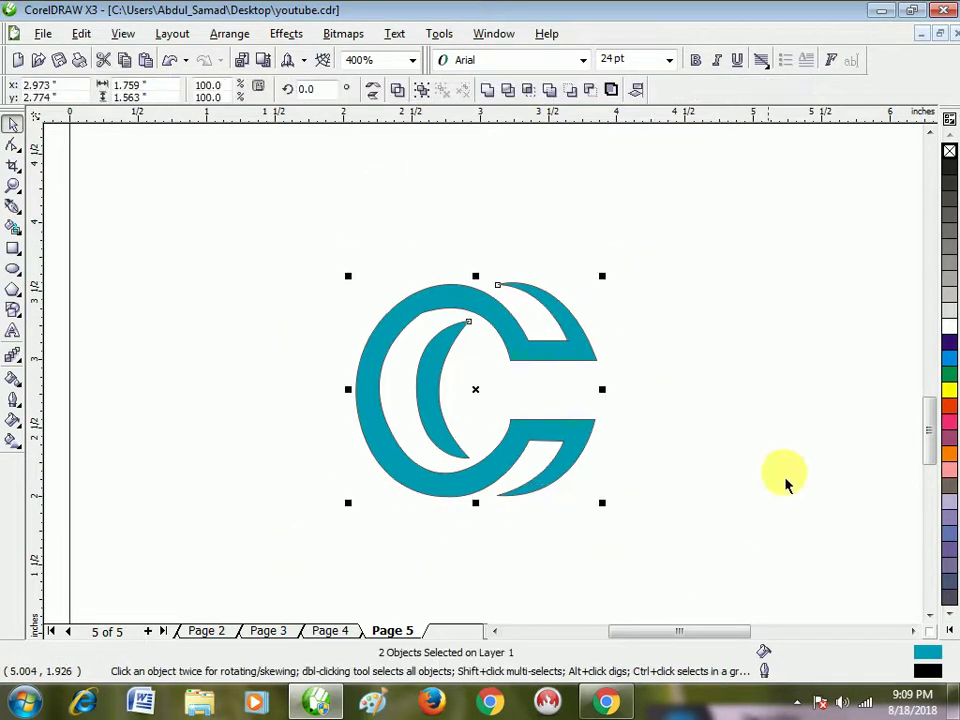
pyautogui.rightClick(950, 152)
pyautogui.scroll(-3, 495, 381)
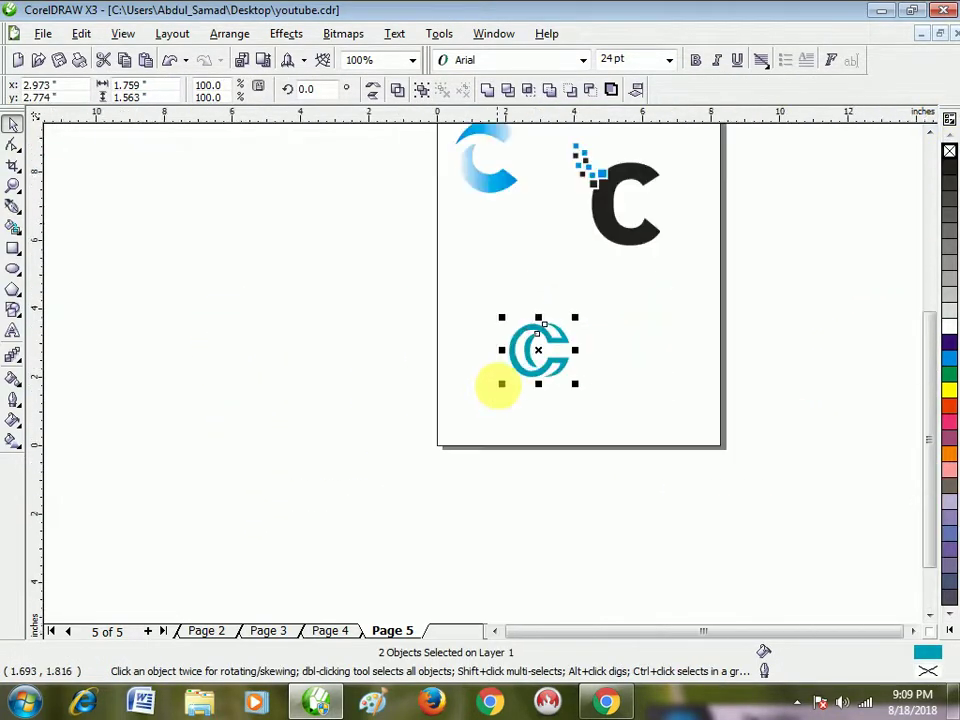
pyautogui.scroll(3, 490, 375)
pyautogui.click(300, 321)
pyautogui.scroll(-2, 486, 386)
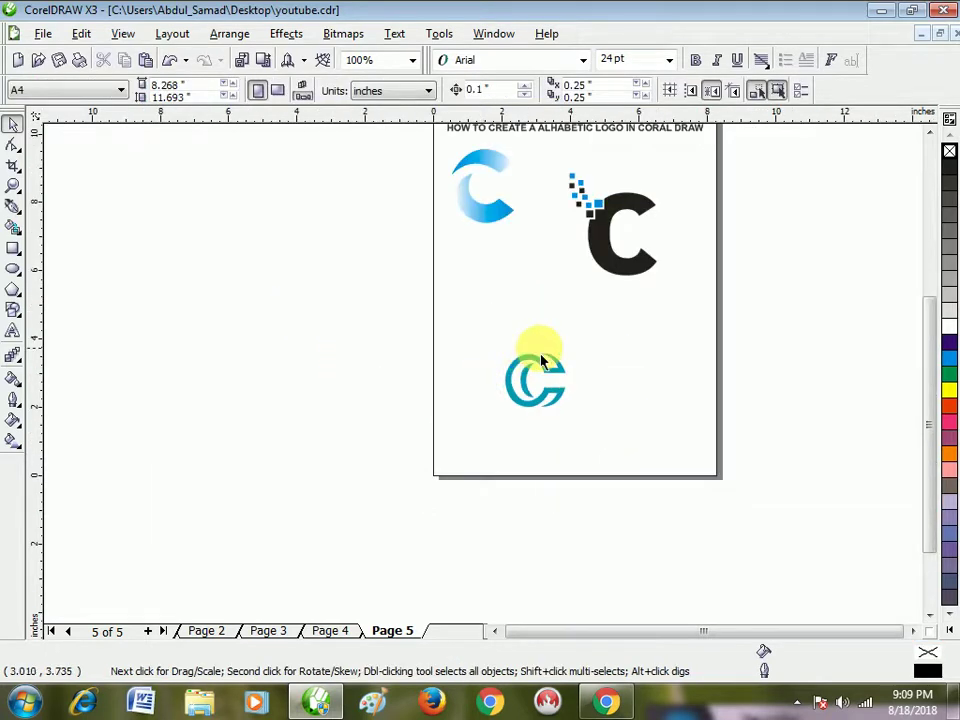
# Step: Move the black C logo with squares down the page, beside the teal double C
pyautogui.scroll(1, 536, 350)
pyautogui.scroll(-2, 495, 400)
pyautogui.scroll(2, 485, 370)
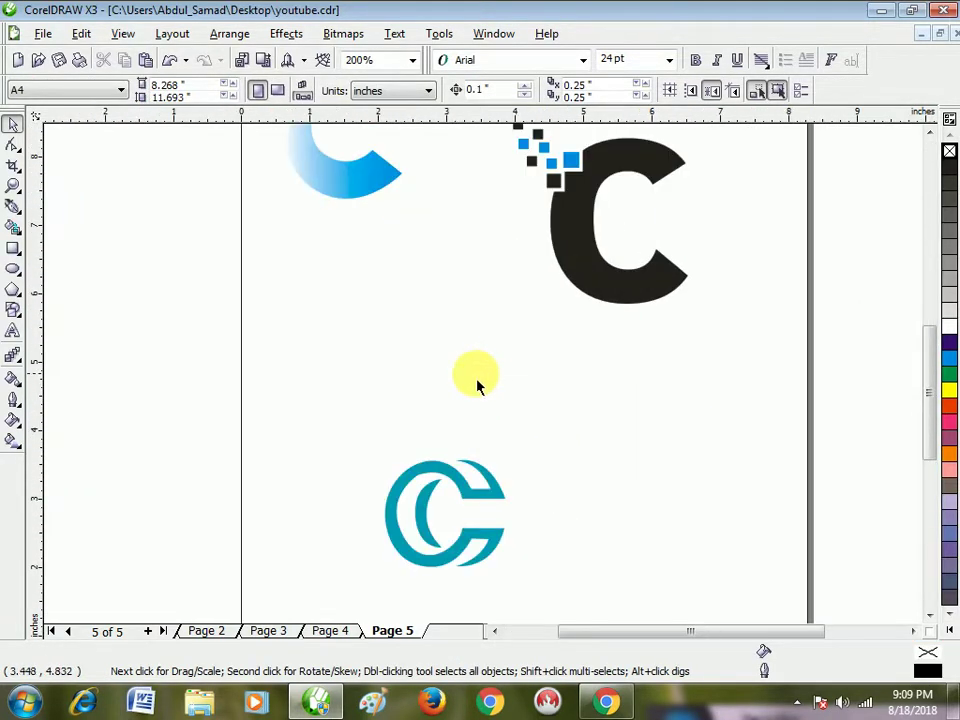
pyautogui.scroll(-1, 505, 340)
pyautogui.moveTo(549, 330); pyautogui.dragTo(582, 420)
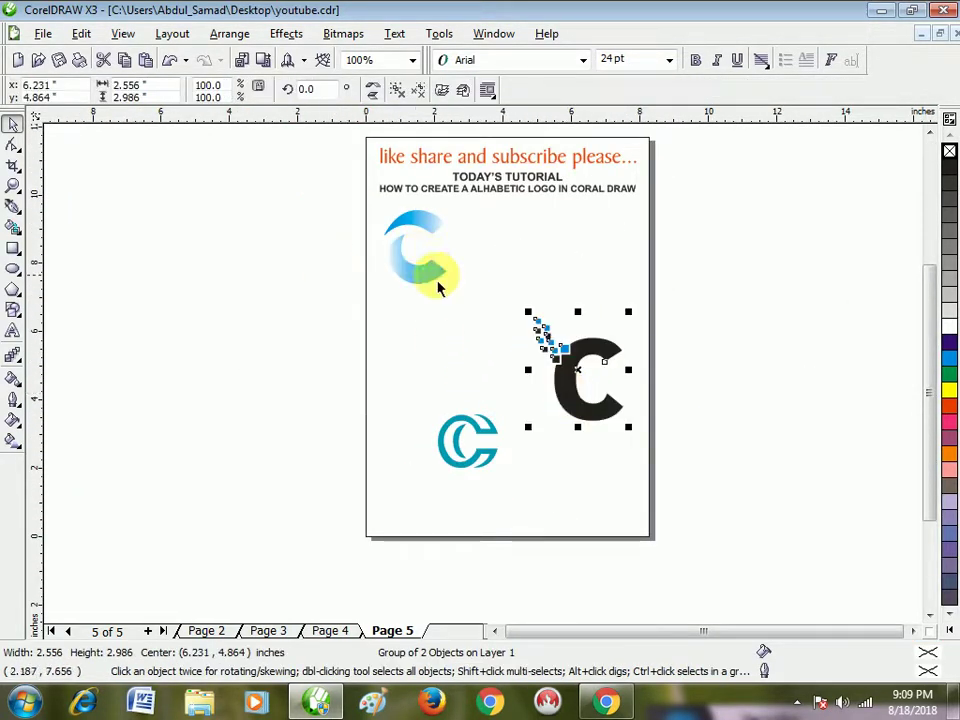
# Step: Move both parts of the blue gradient C together down to just above the teal double C, undoing any single-part move
pyautogui.moveTo(435, 275); pyautogui.dragTo(463, 343)
pyautogui.hotkey('ctrl', 'z')
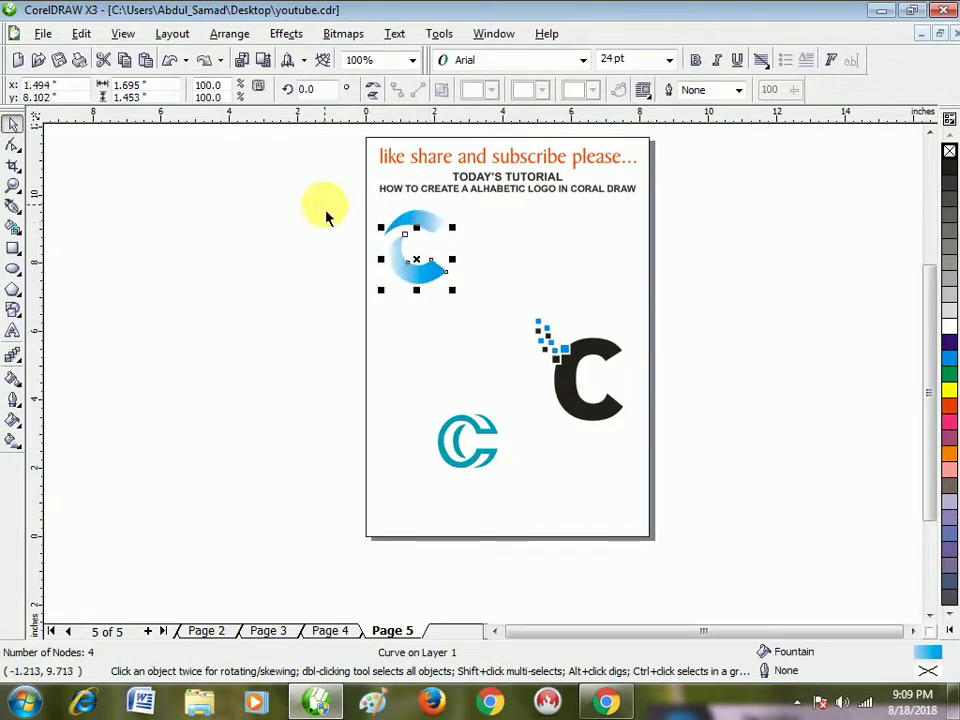
pyautogui.moveTo(343, 210); pyautogui.dragTo(478, 316)
pyautogui.moveTo(425, 285); pyautogui.dragTo(484, 304)
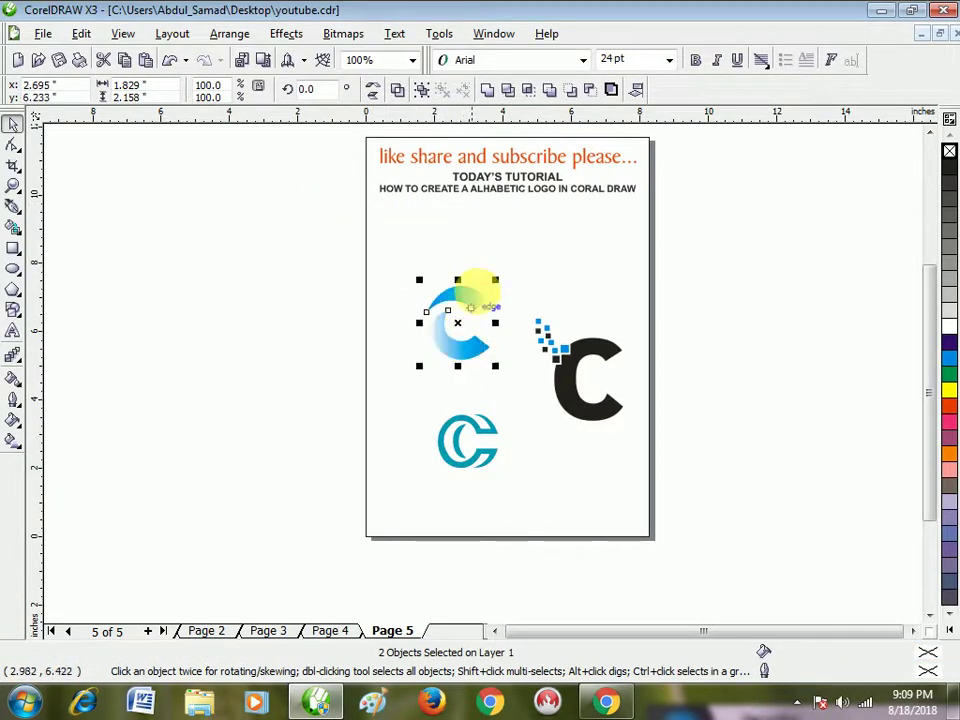
pyautogui.press('Escape')
# Step: Move the black C logo slightly closer to the blue gradient C and deselect it
pyautogui.scroll(-2, 487, 387)
pyautogui.scroll(1, 486, 387)
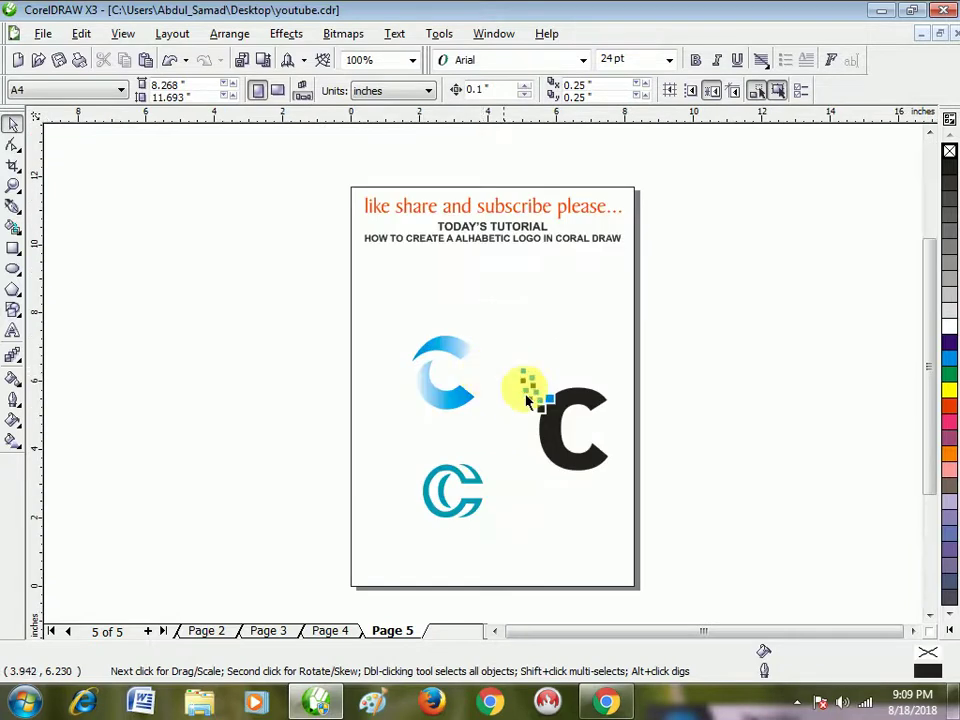
pyautogui.click(553, 410)
pyautogui.click(474, 327)
pyautogui.scroll(-1, 487, 389)
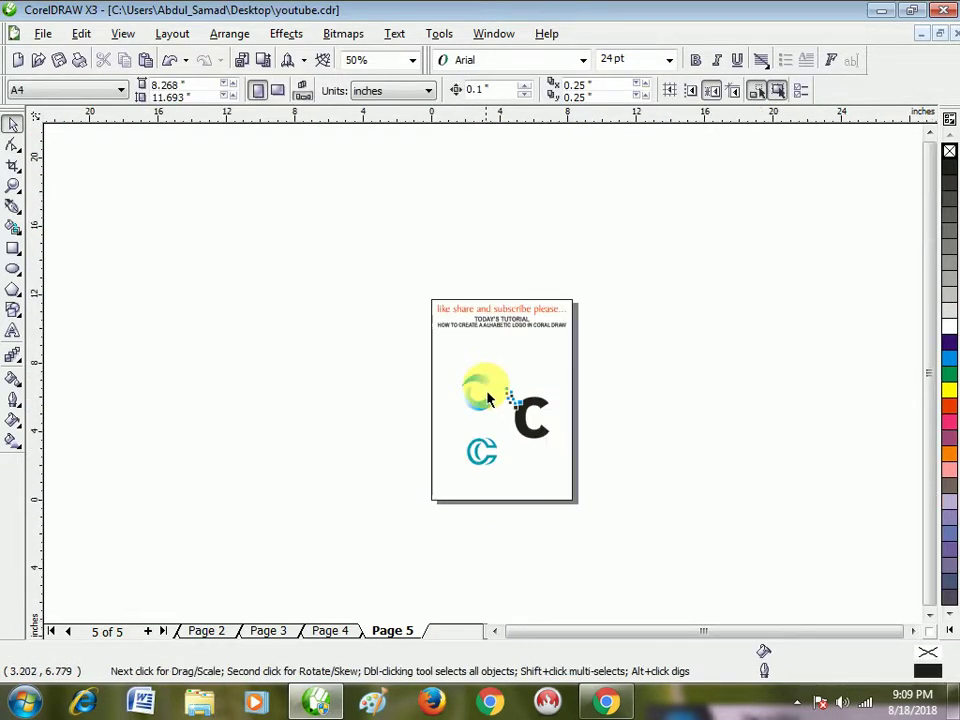
# Step: Examine the arrangement and details of the three finished C logos on the page
pyautogui.scroll(1, 490, 386)
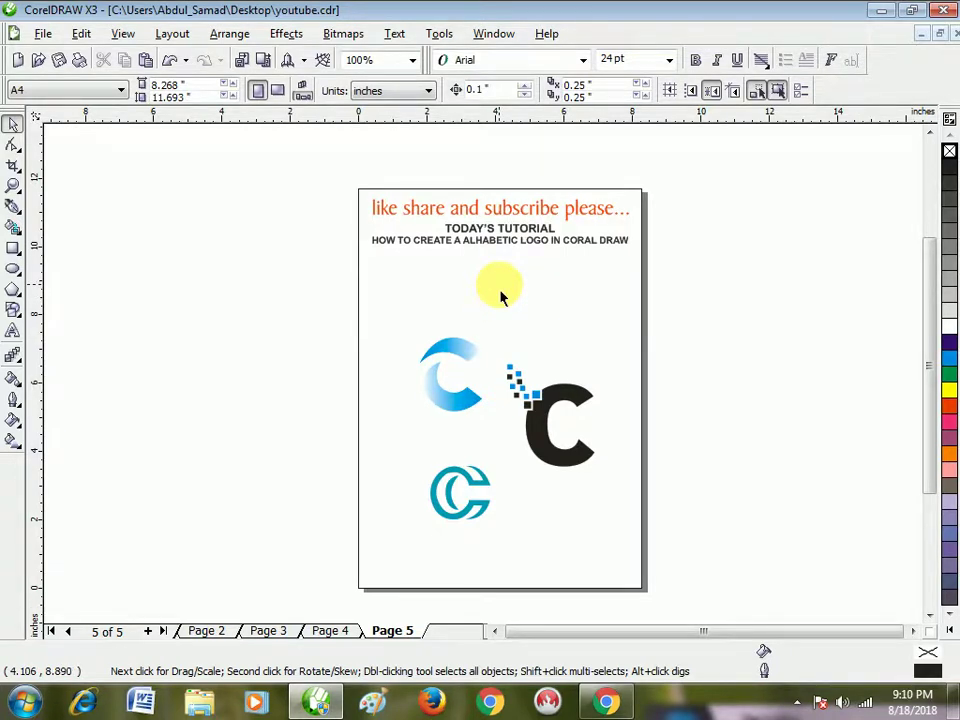
pyautogui.click(462, 348)
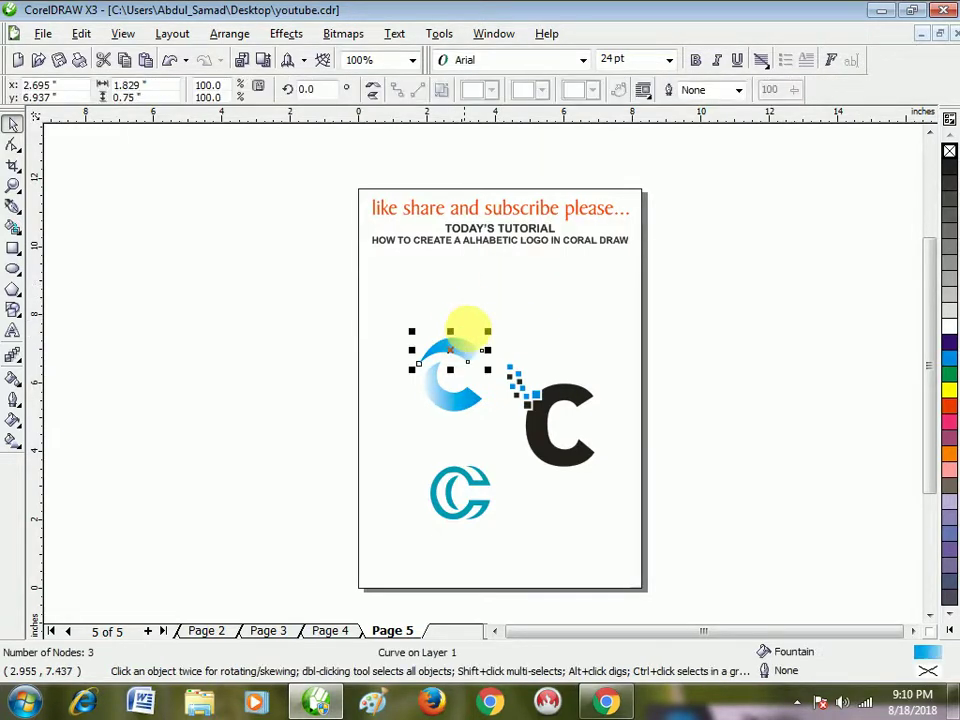
pyautogui.click(513, 315)
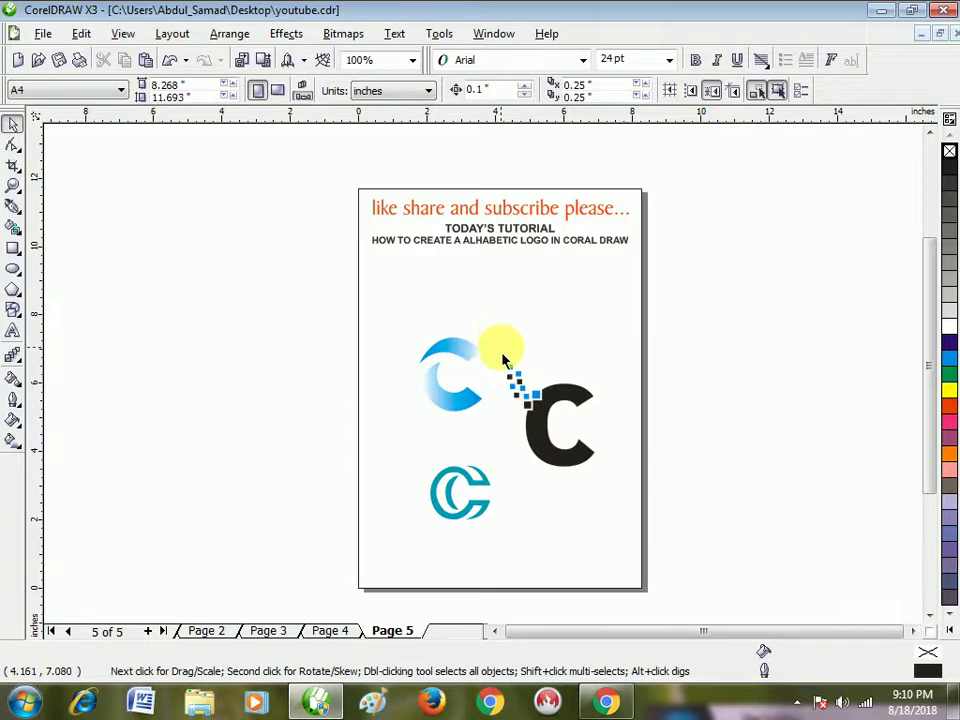
pyautogui.scroll(-1, 489, 386)
pyautogui.scroll(1, 484, 387)
pyautogui.scroll(1, 485, 387)
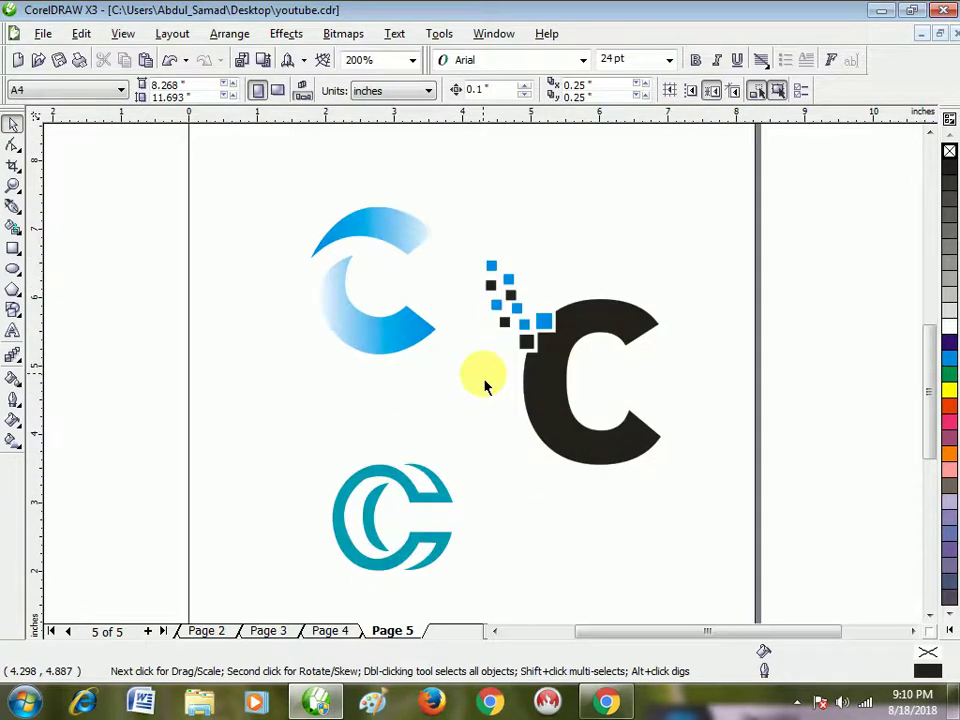
pyautogui.scroll(-1, 485, 387)
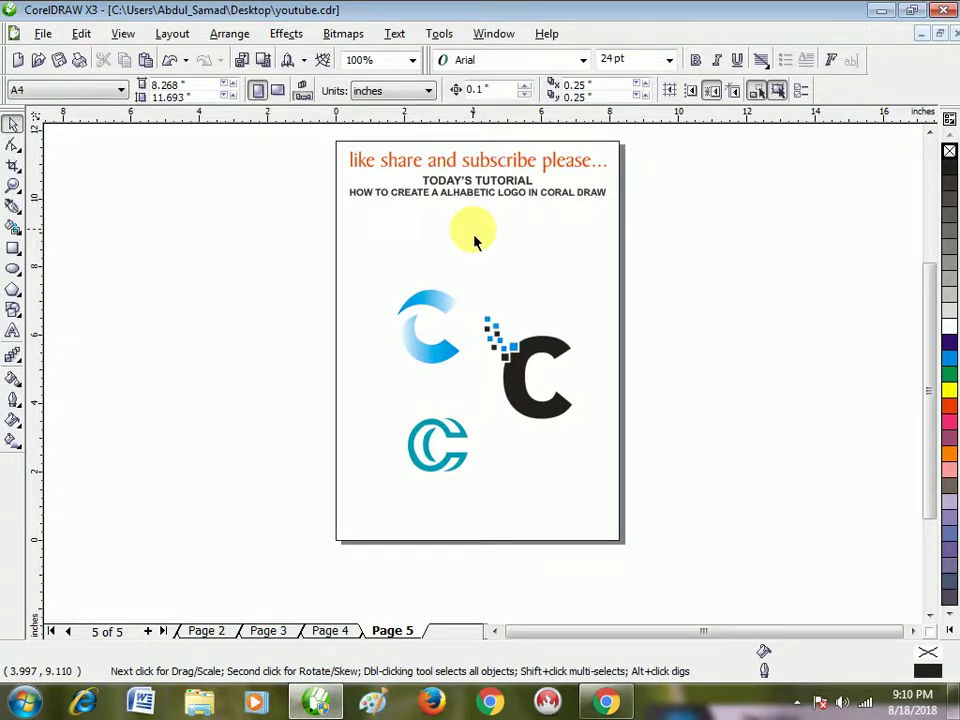
pyautogui.click(430, 345)
pyautogui.click(354, 336)
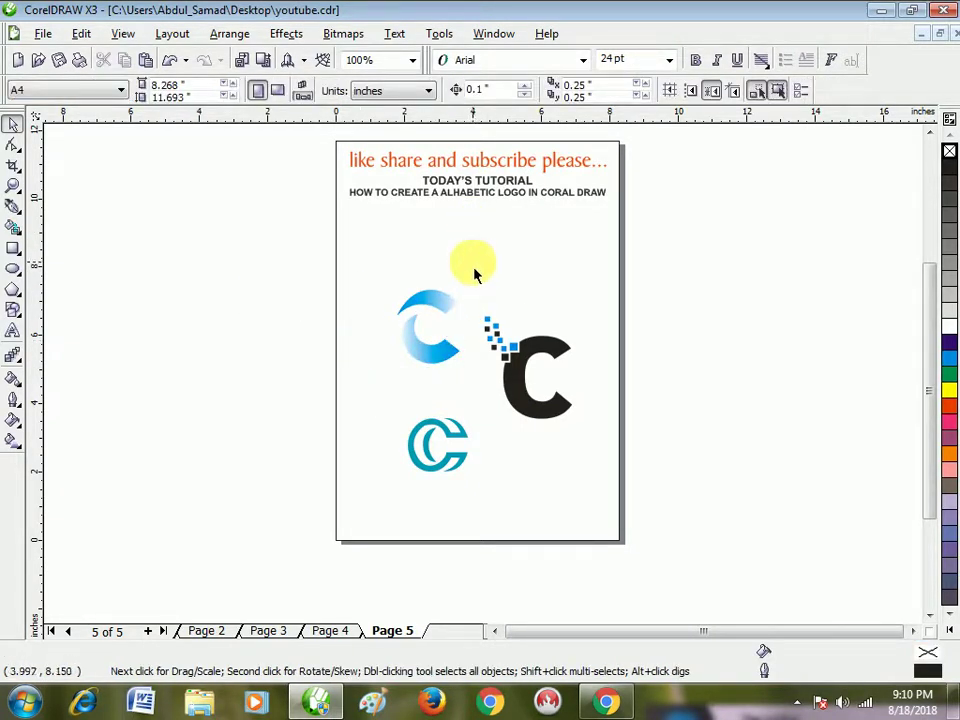
# Step: Minimize the CorelDRAW window to show the desktop
pyautogui.click(318, 703)
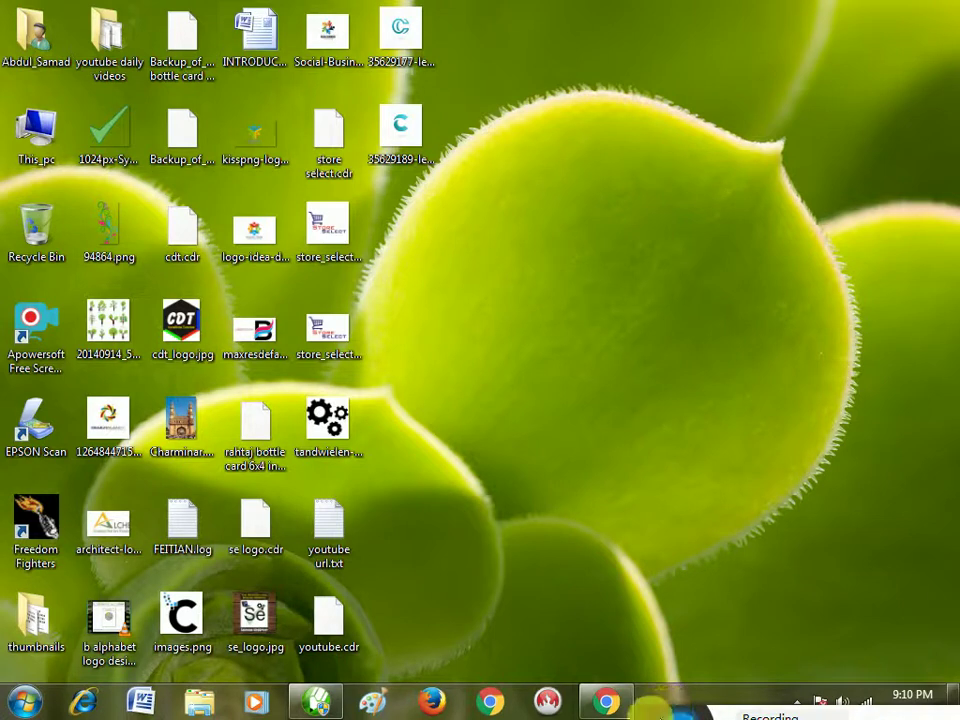
pyautogui.moveTo(643, 651)
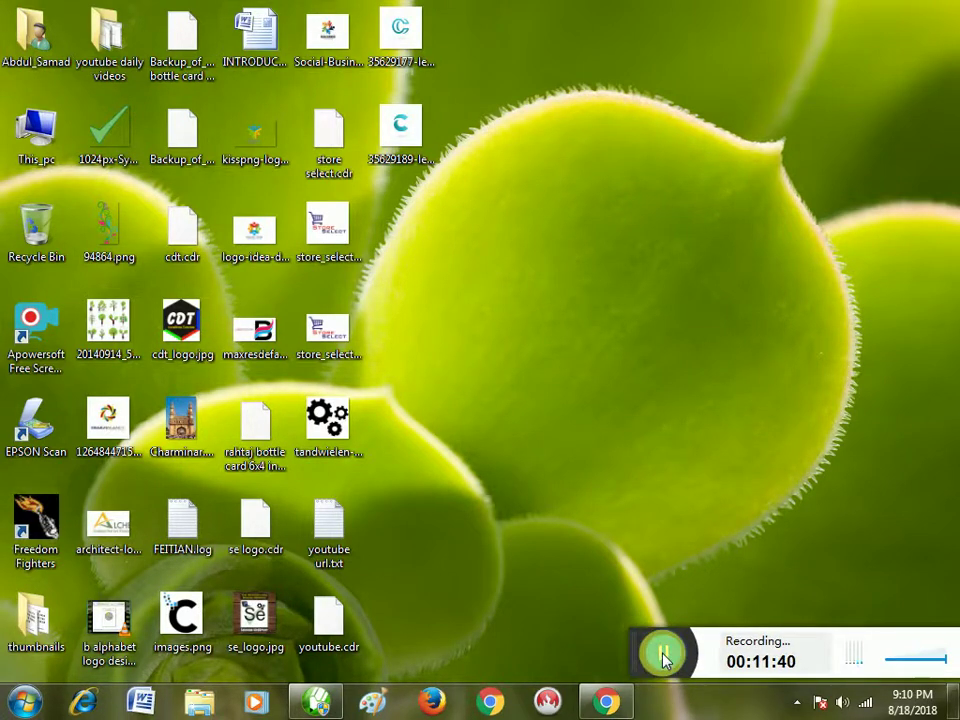